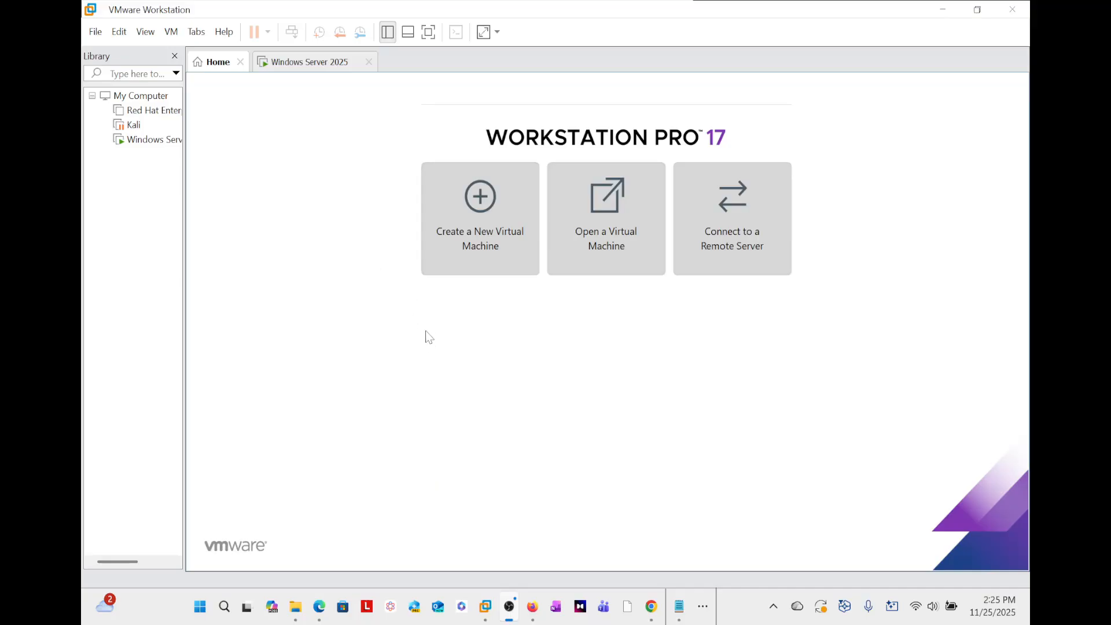
Step: Start a new virtual machine with the Custom (advanced) configuration
left_click(483, 210)
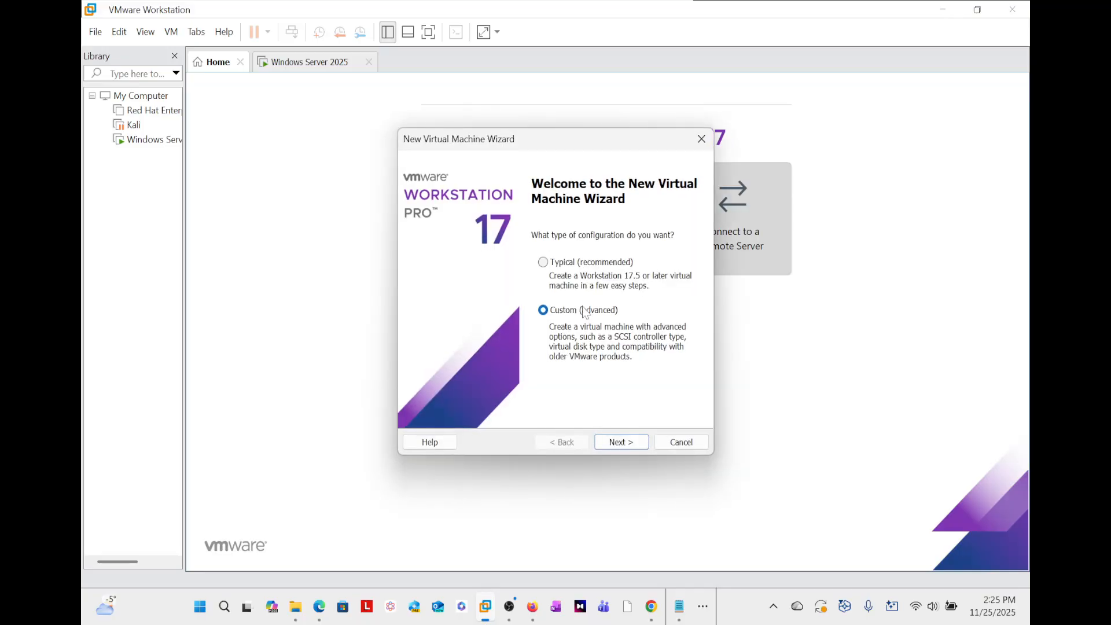
left_click(623, 446)
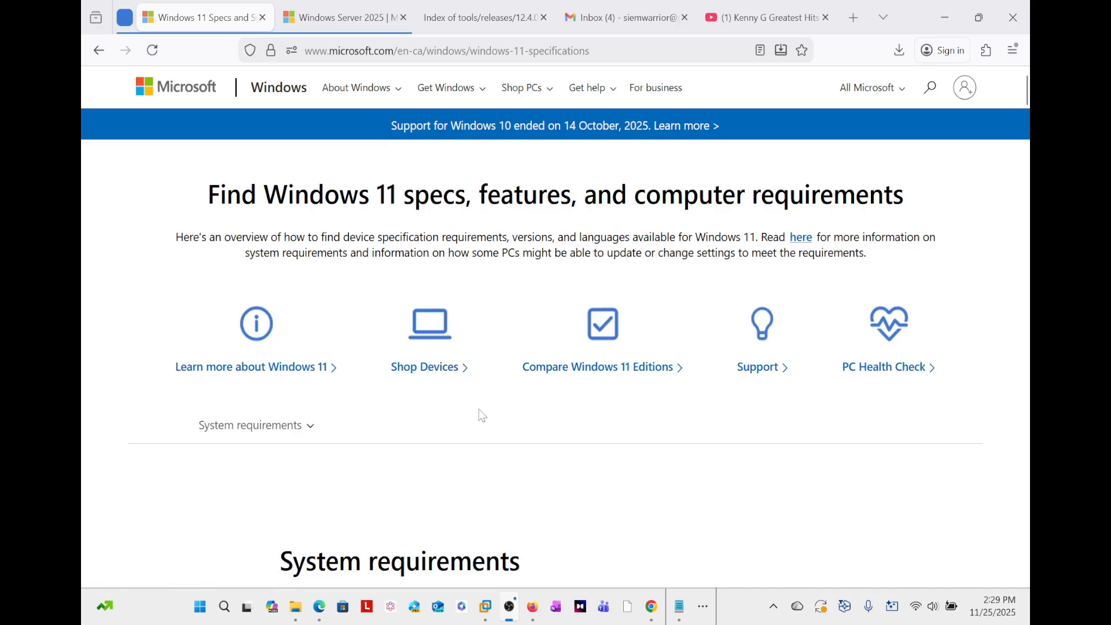
scroll(483, 415, "down", 3)
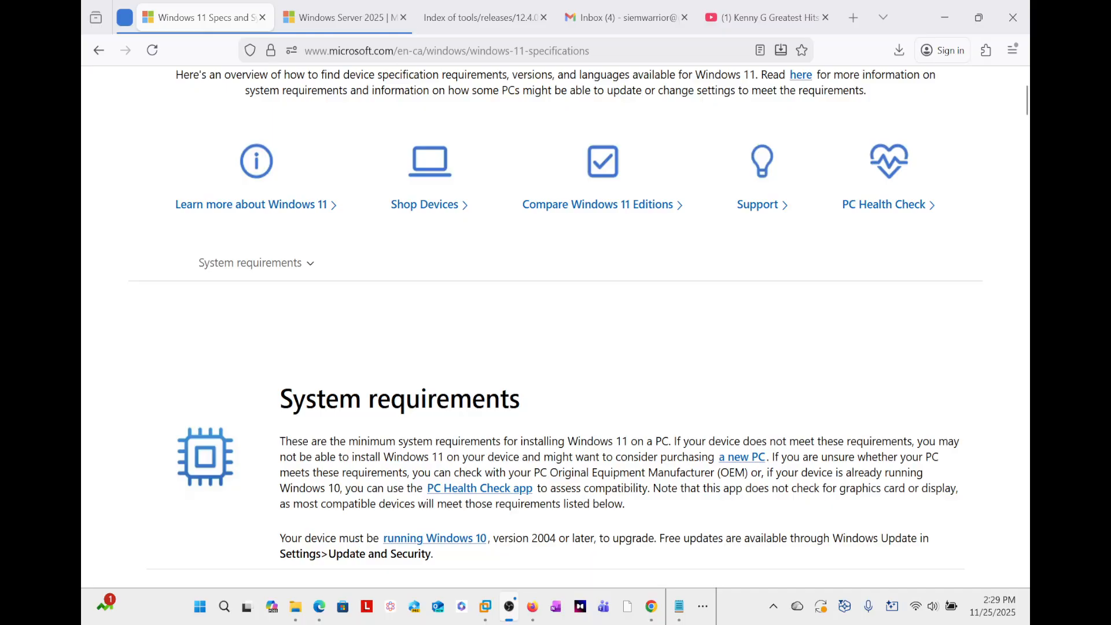
scroll(363, 365, "down", 2)
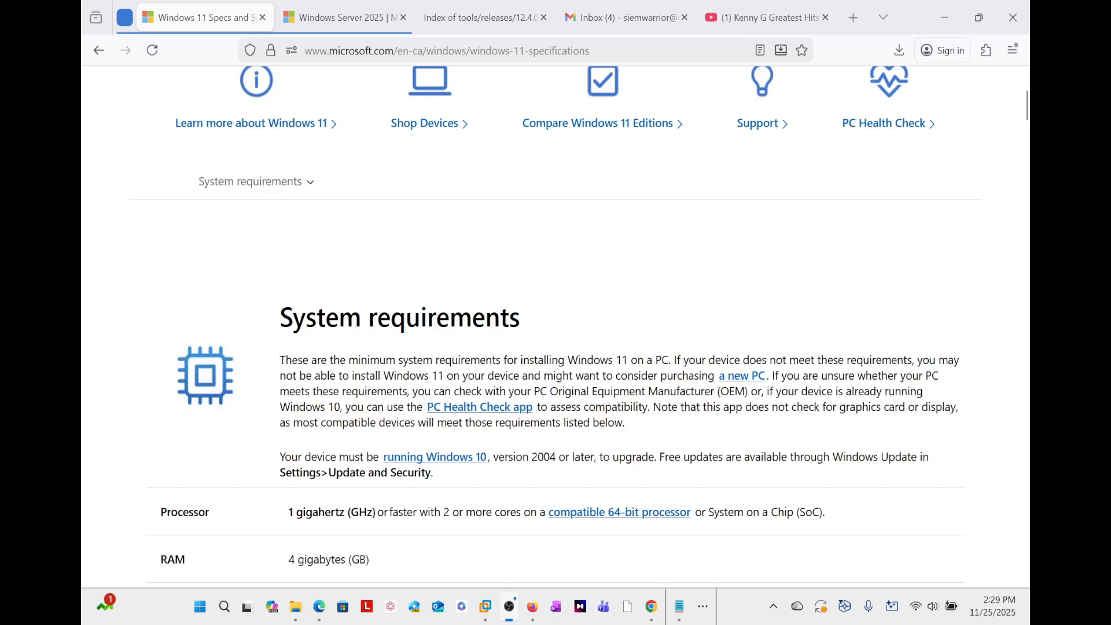
scroll(365, 354, "down", 4)
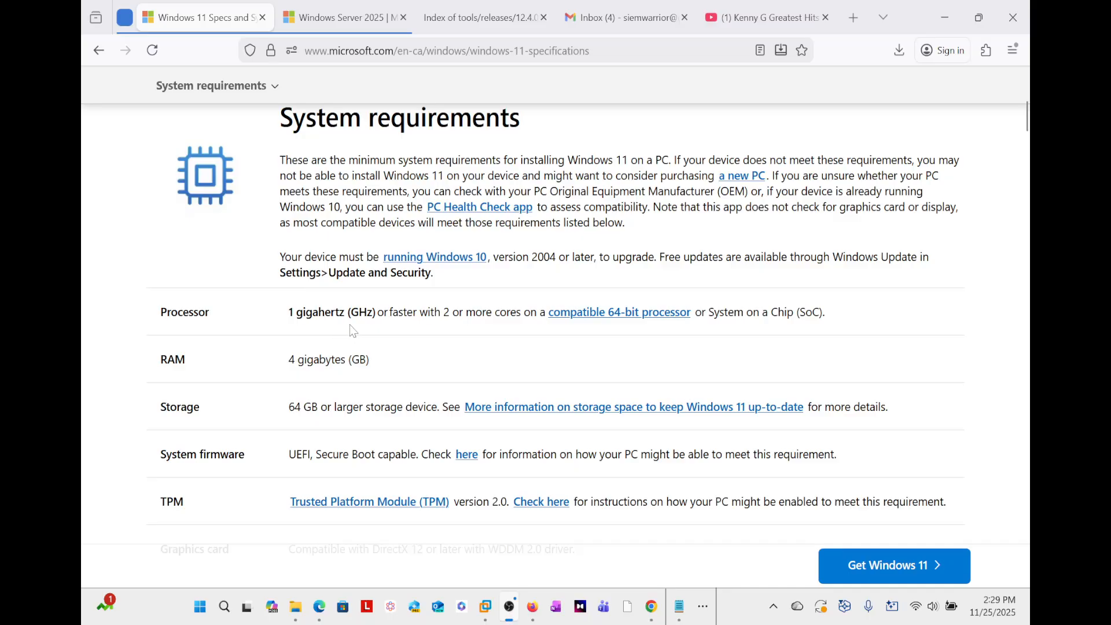
left_click_drag(294, 313, 404, 315)
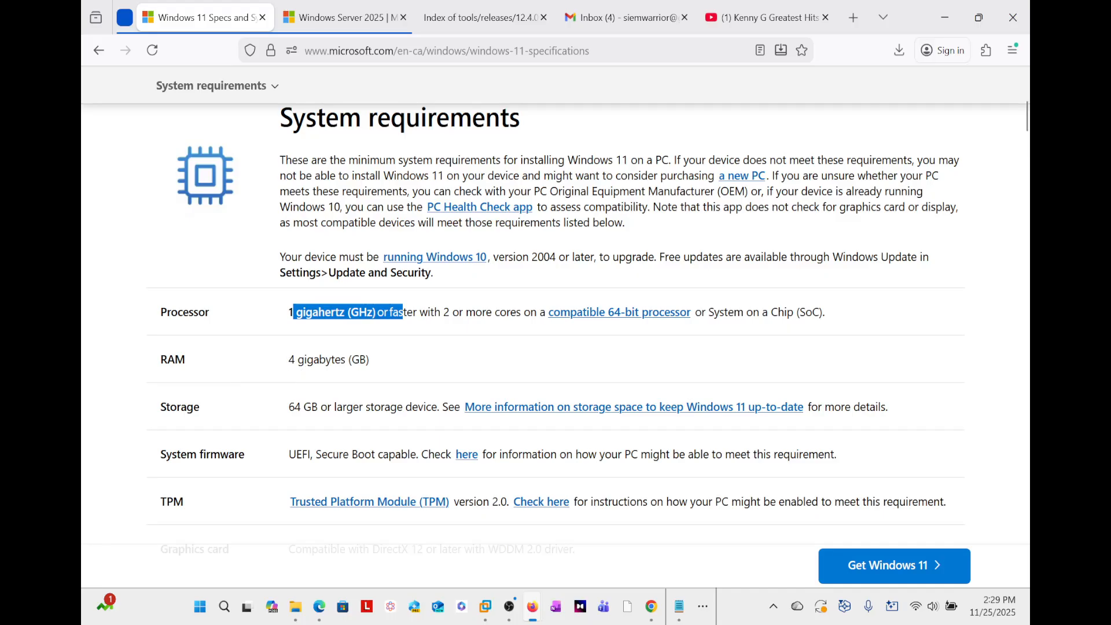
left_click_drag(290, 360, 403, 364)
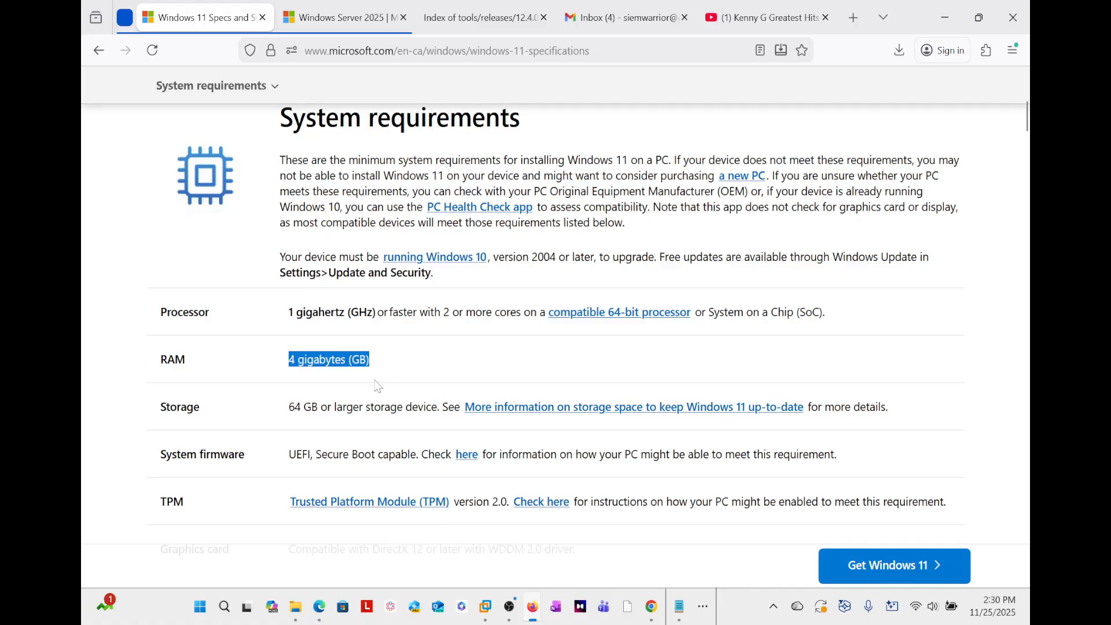
left_click_drag(154, 412, 320, 408)
left_click(591, 371)
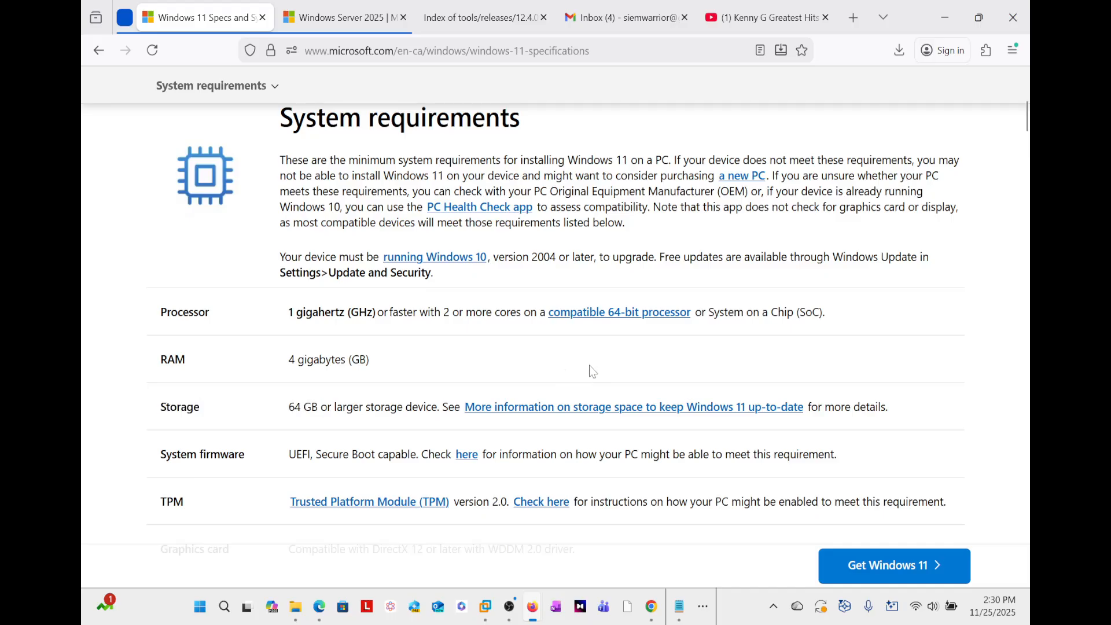
scroll(254, 436, "down", 2)
scroll(255, 435, "down", 1)
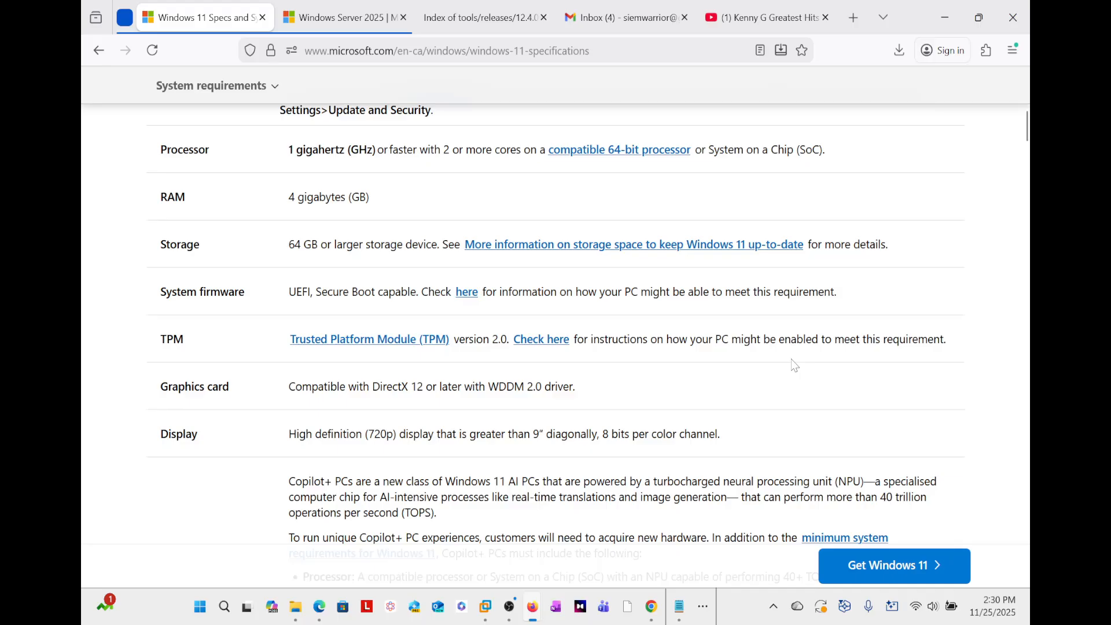
scroll(271, 394, "down", 2)
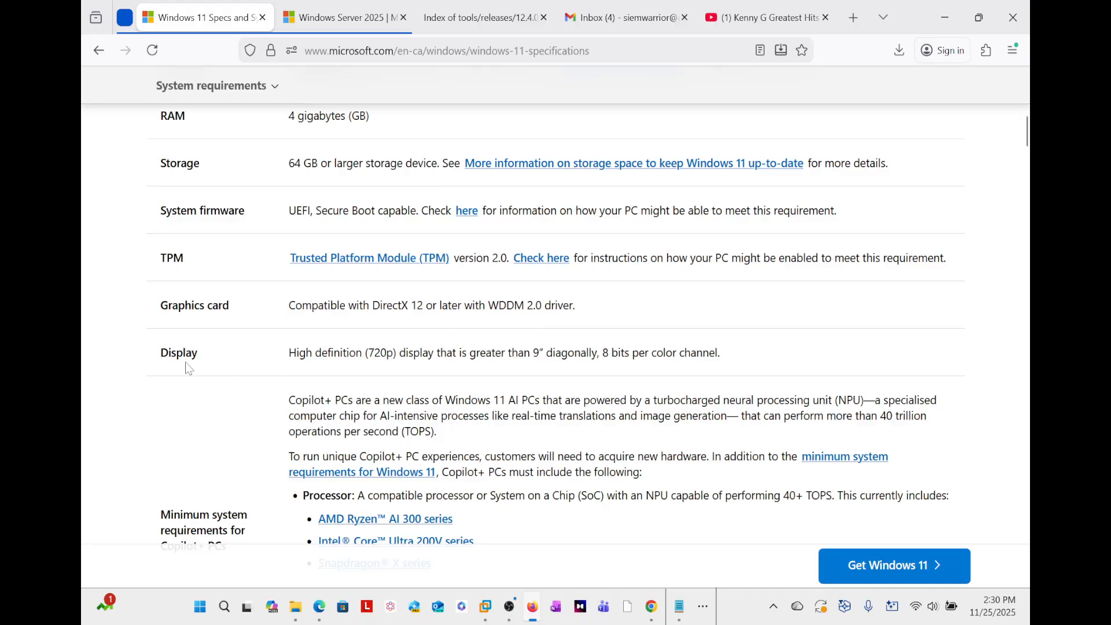
scroll(455, 370, "down", 3)
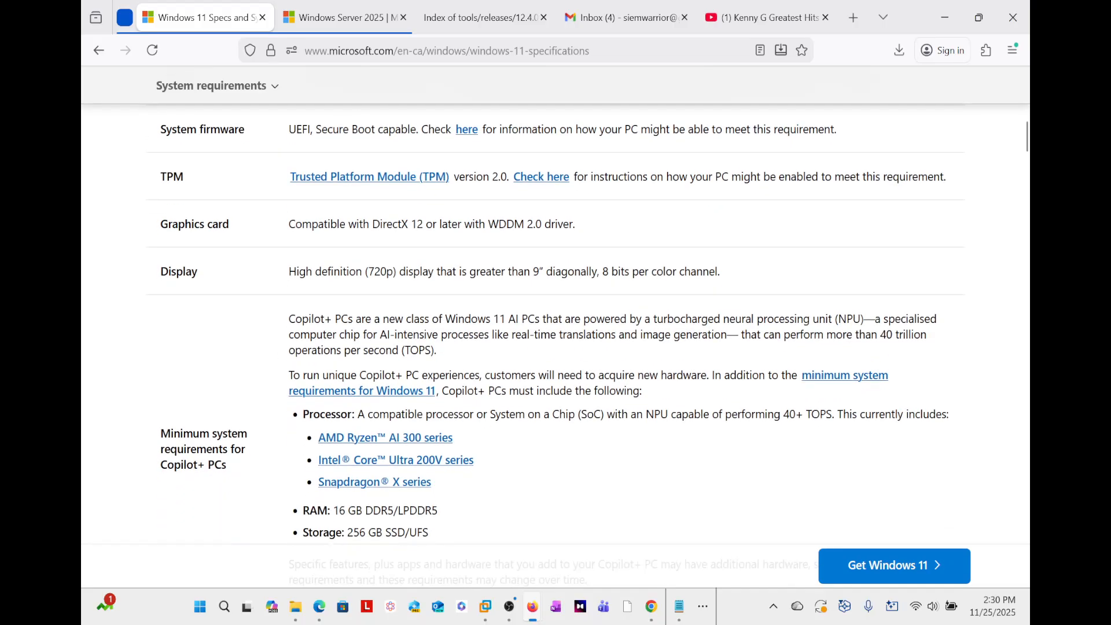
scroll(456, 370, "down", 2)
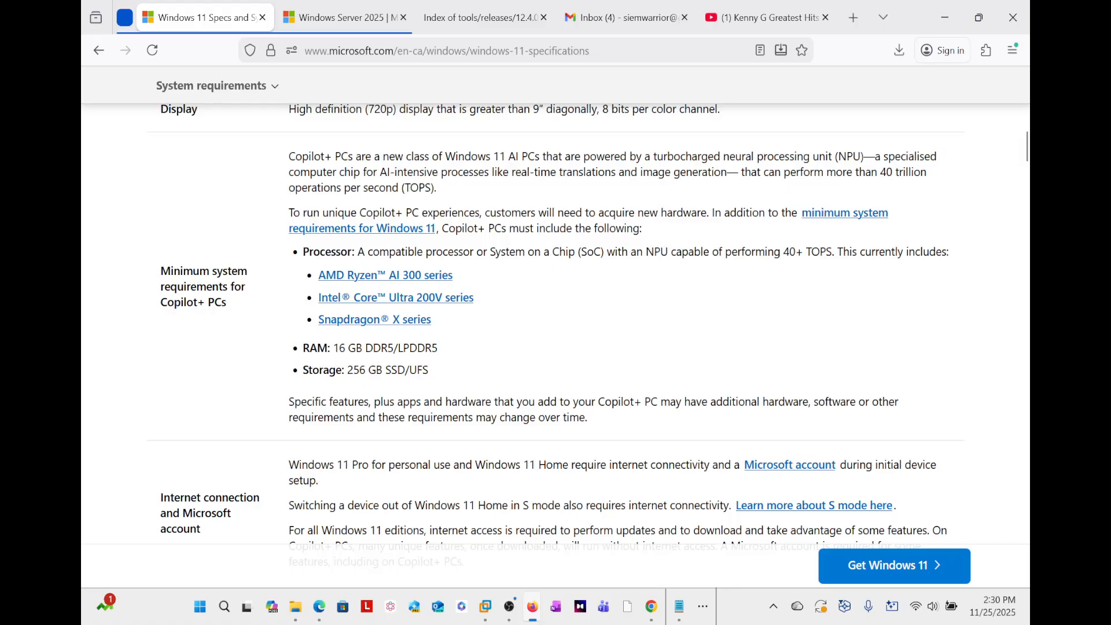
scroll(556, 348, "down", 5)
scroll(556, 347, "up", 10)
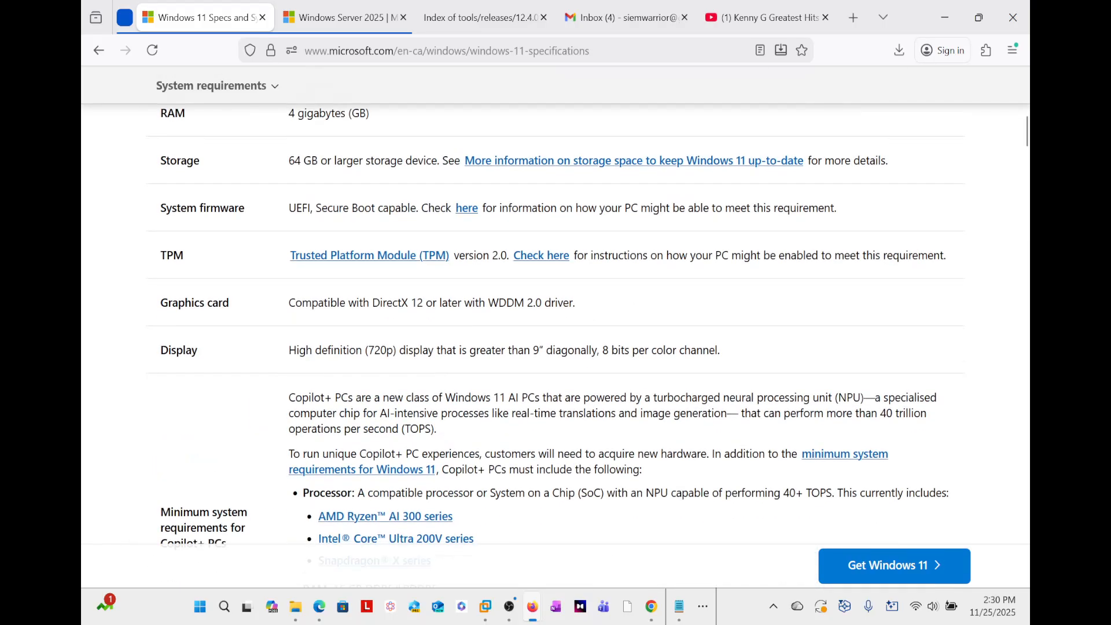
scroll(556, 325, "down", 6)
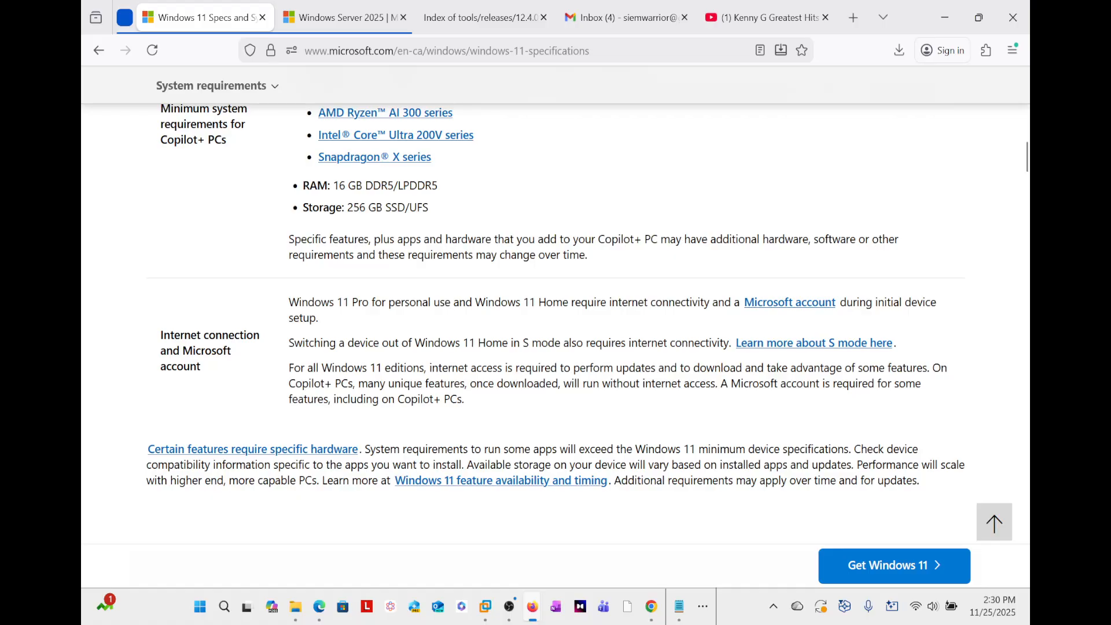
scroll(405, 336, "up", 3)
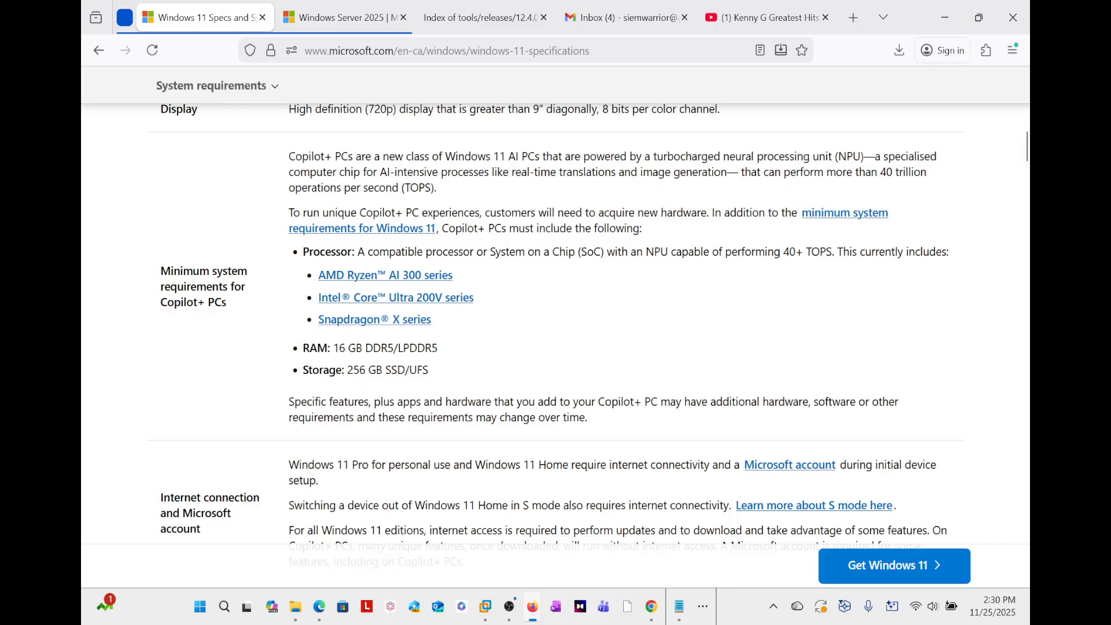
key("alt+Tab")
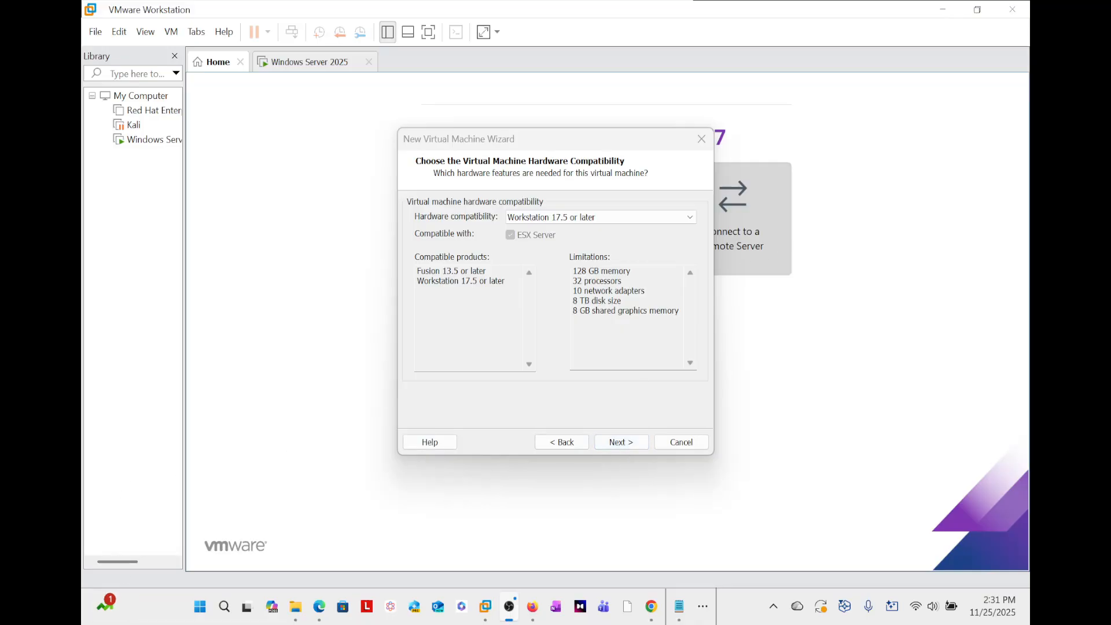
Step: Advance the wizard past Hardware Compatibility to the guest operating system installation step
key("Return")
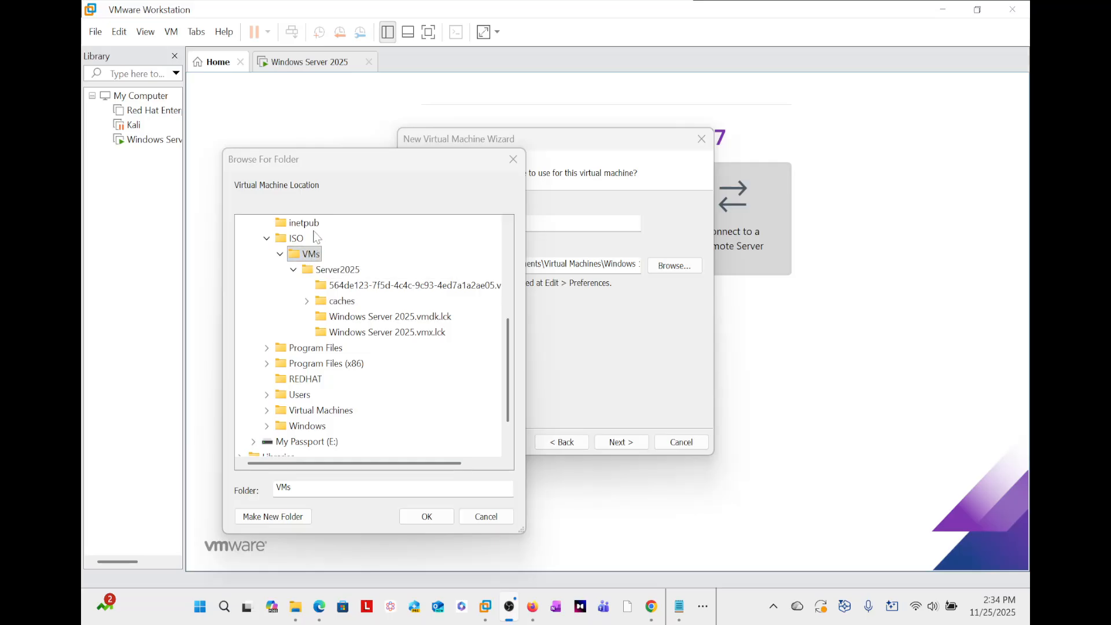
Step: Create a Wins11 folder under C:\ISO\VMs and use it as the VM location
left_click(285, 517)
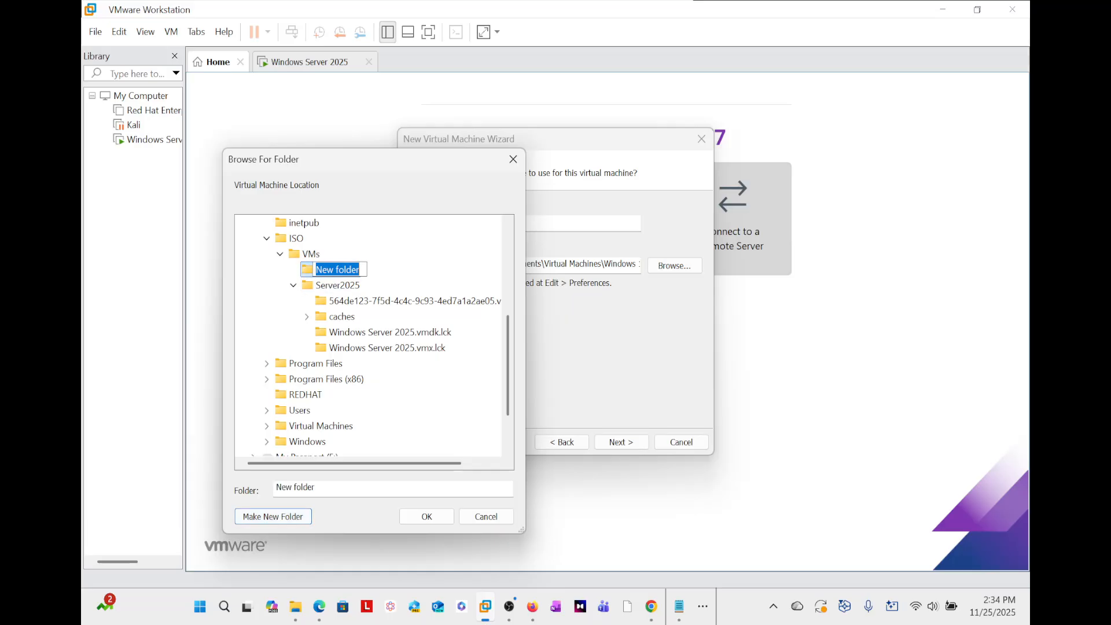
type("Wins11")
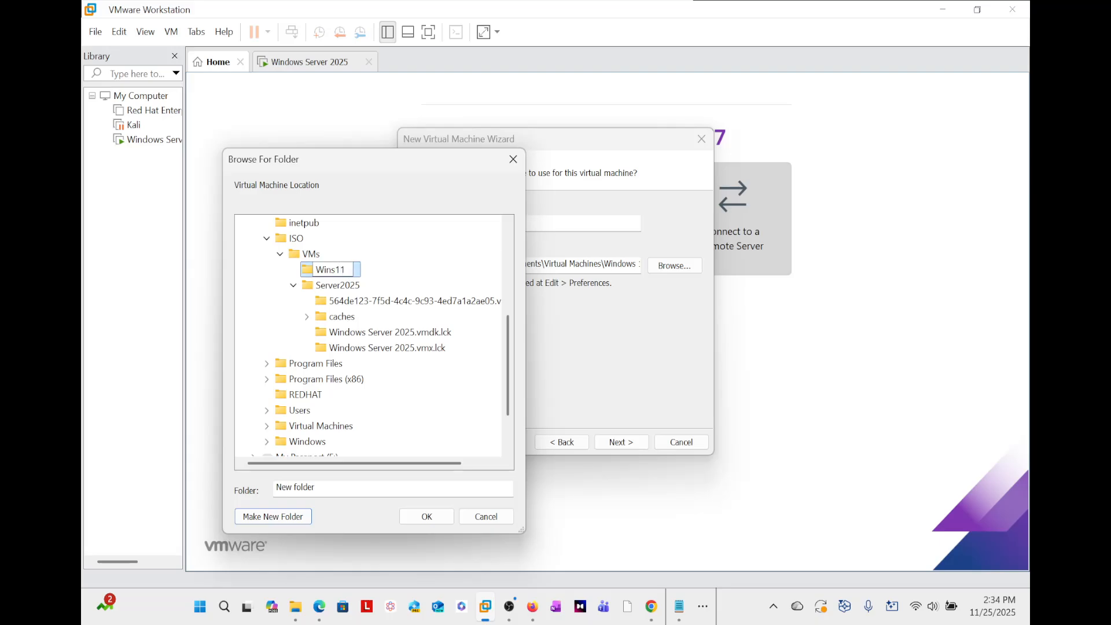
key("Return")
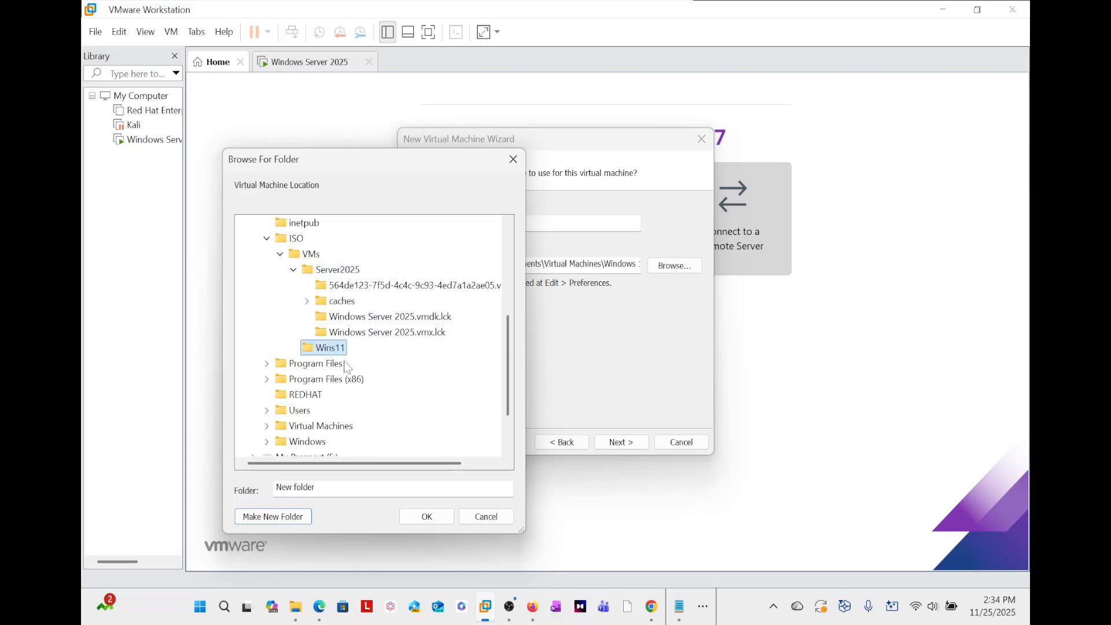
left_click(425, 517)
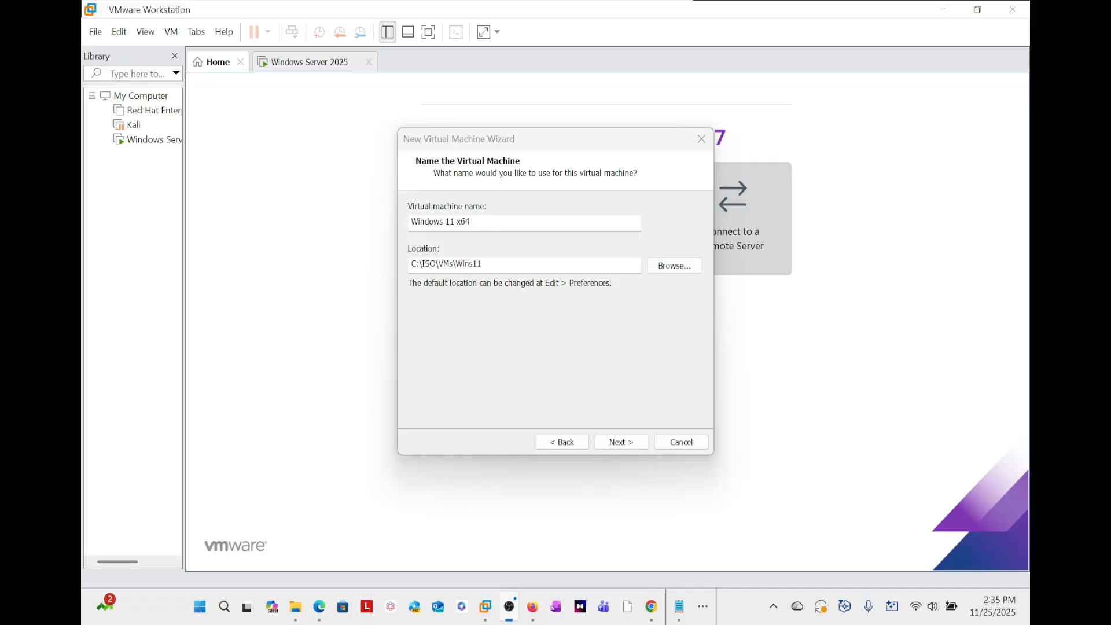
Step: Keep the virtual machine name Windows 11 x64 and continue to Encryption Information
left_click(475, 222)
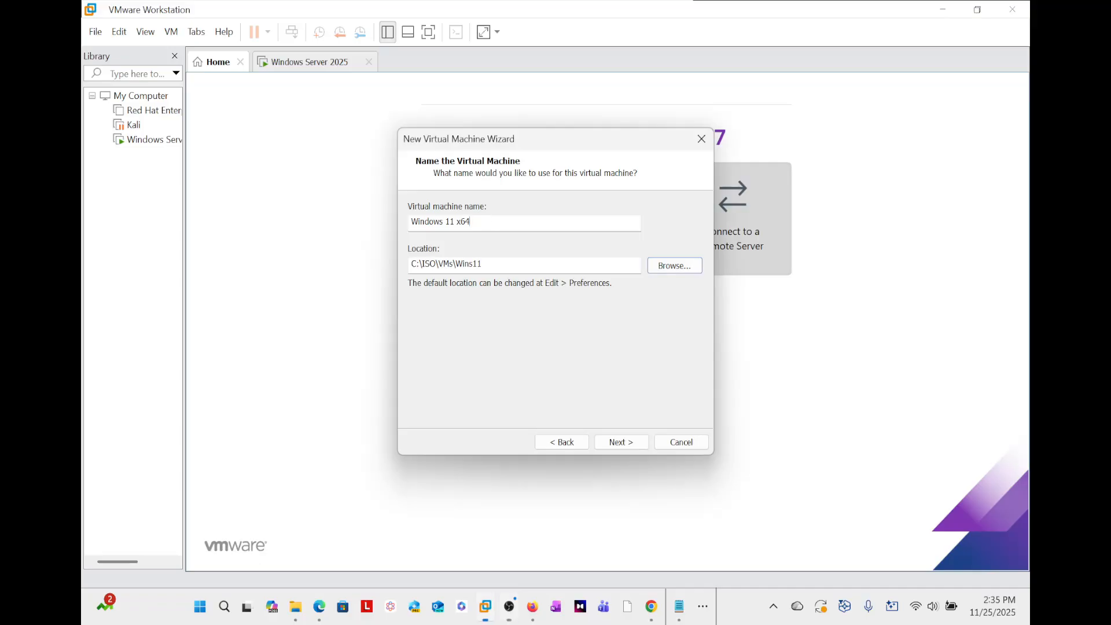
left_click_drag(473, 223, 409, 222)
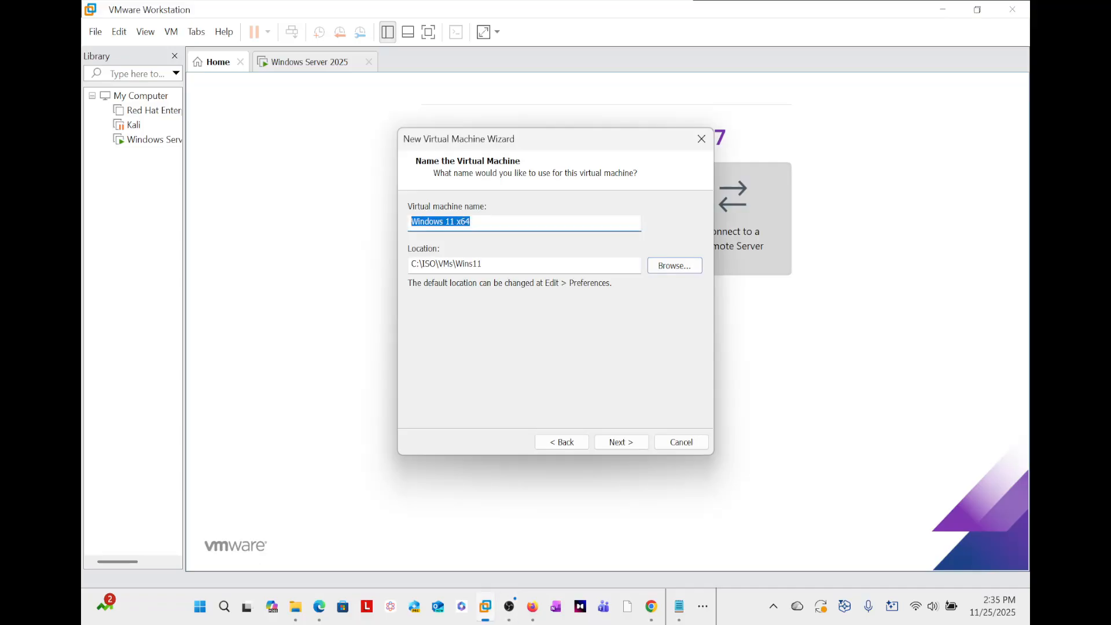
left_click(512, 222)
left_click(620, 442)
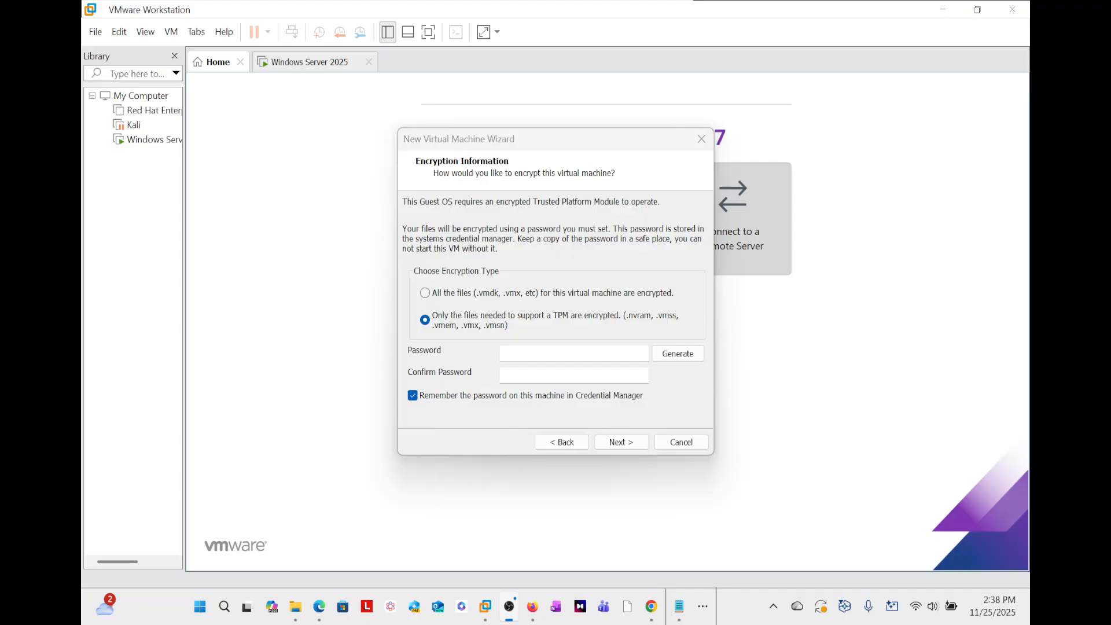
Step: Clear the existing TPM encryption password and its confirmation
left_click(573, 353)
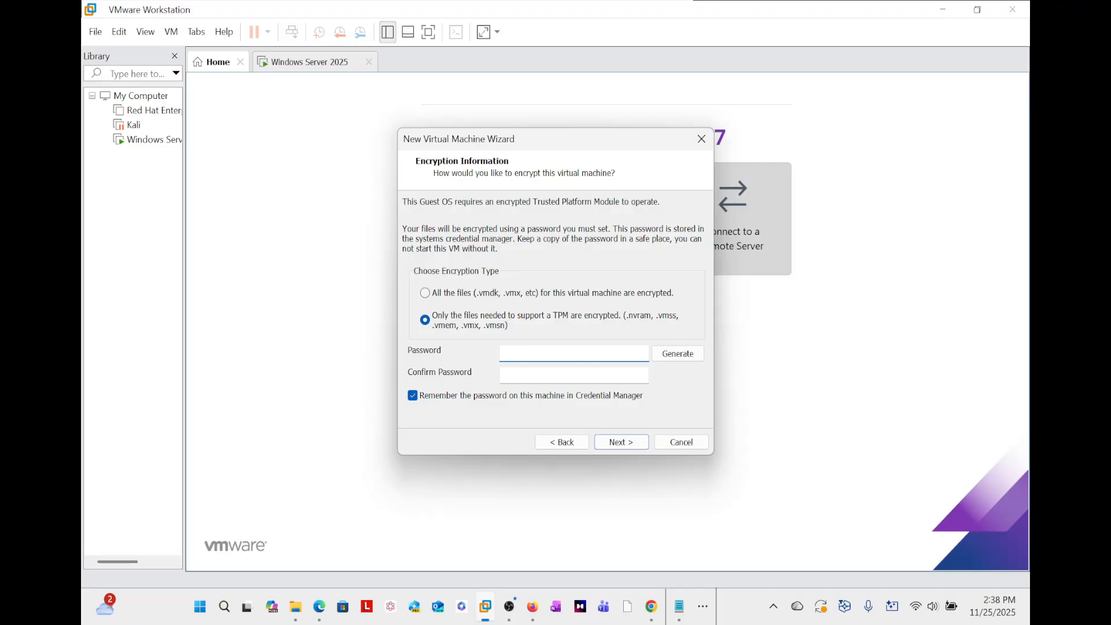
key("alt+Tab")
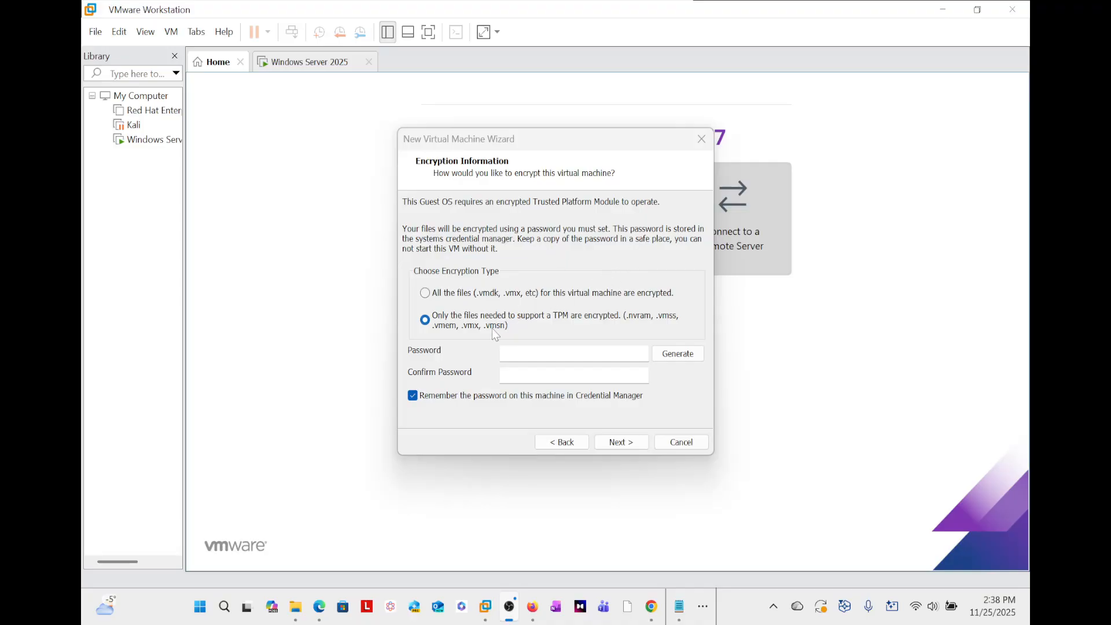
left_click(512, 352)
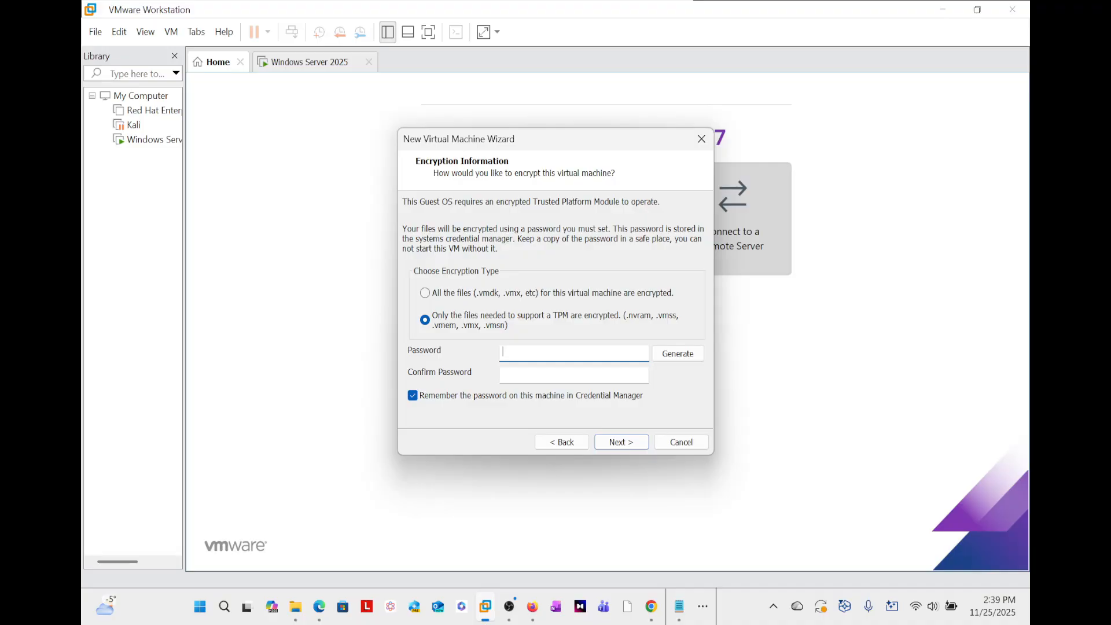
left_click(678, 355)
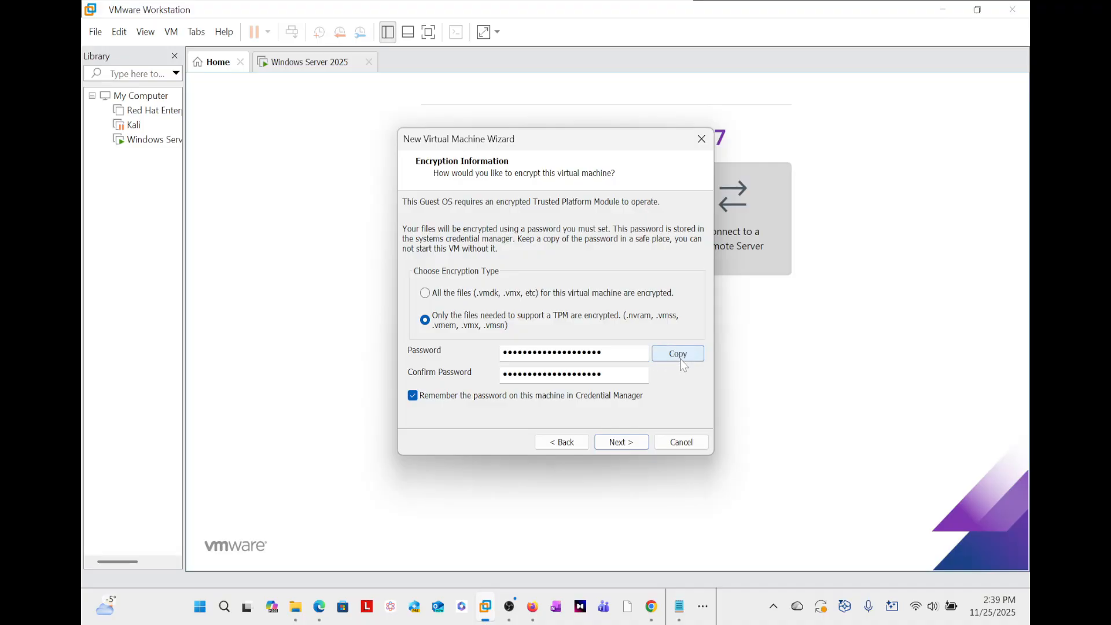
left_click_drag(628, 354, 502, 354)
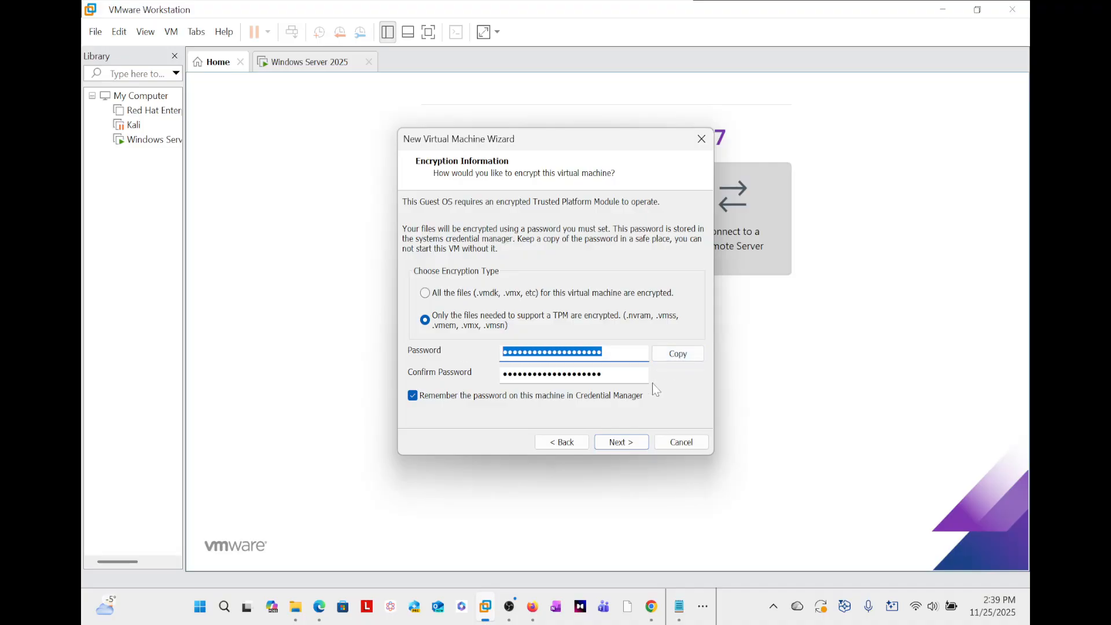
left_click_drag(628, 375, 501, 375)
key("BackSpace")
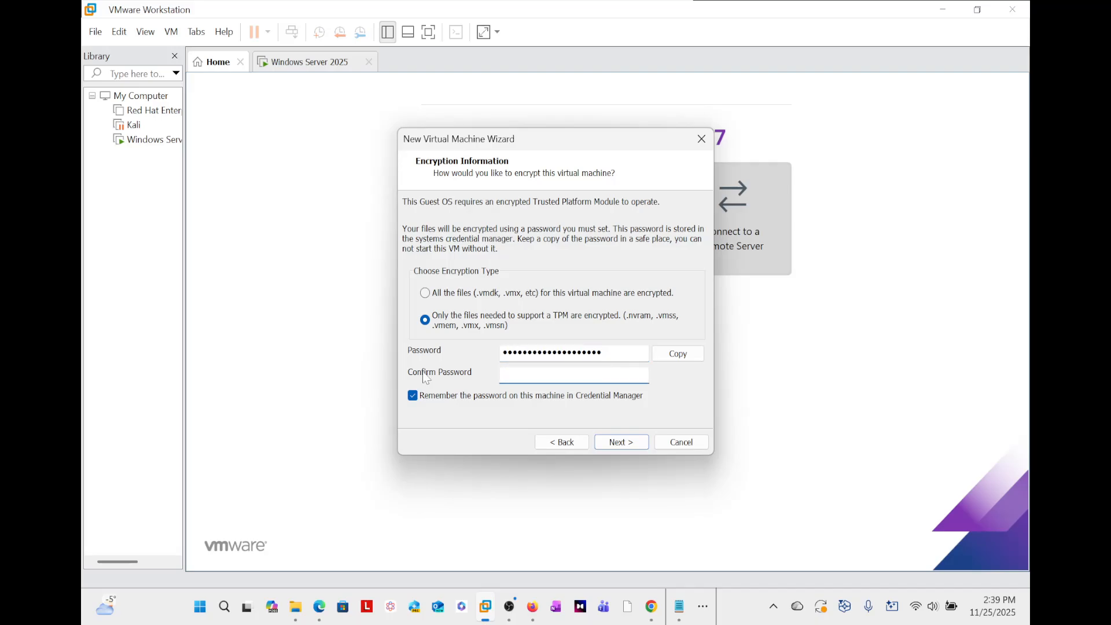
left_click(626, 352)
key("ctrl+a")
key("BackSpace")
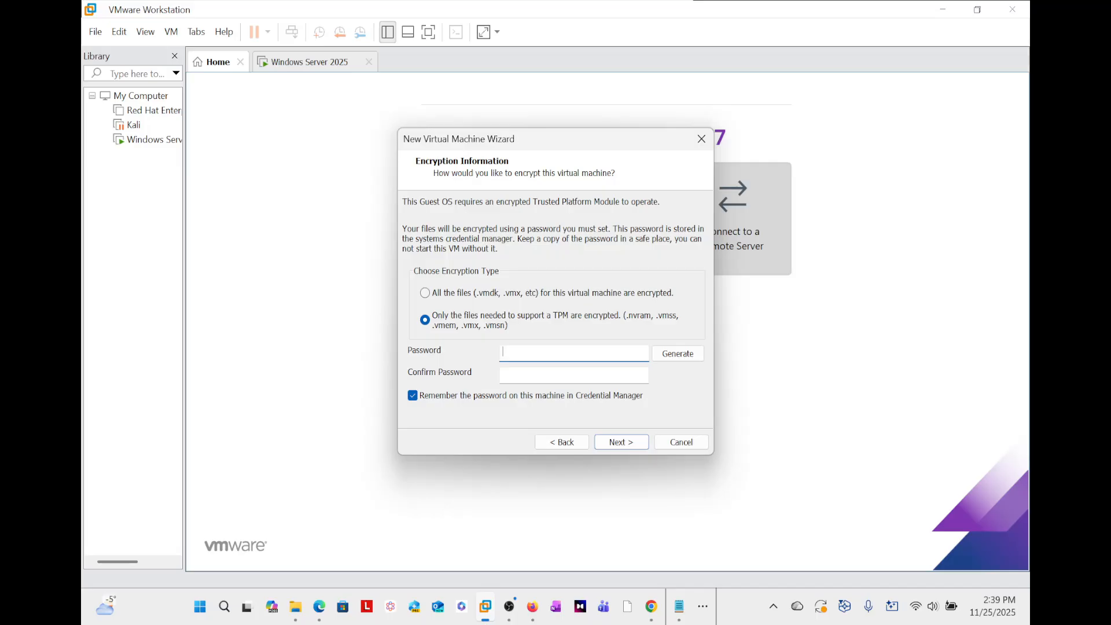
Step: Enter a new encryption password in both fields and continue to Firmware Type
type("aaaaaaaaaaaaa")
left_click(584, 376)
type("aaaaaaaa")
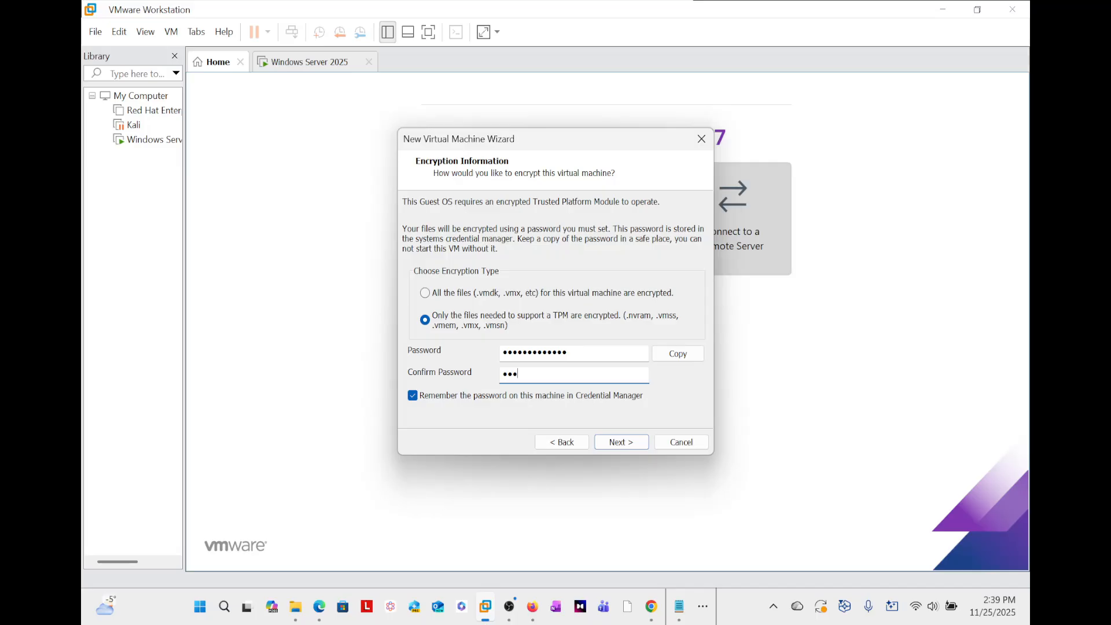
type("aaaaa")
left_click(623, 445)
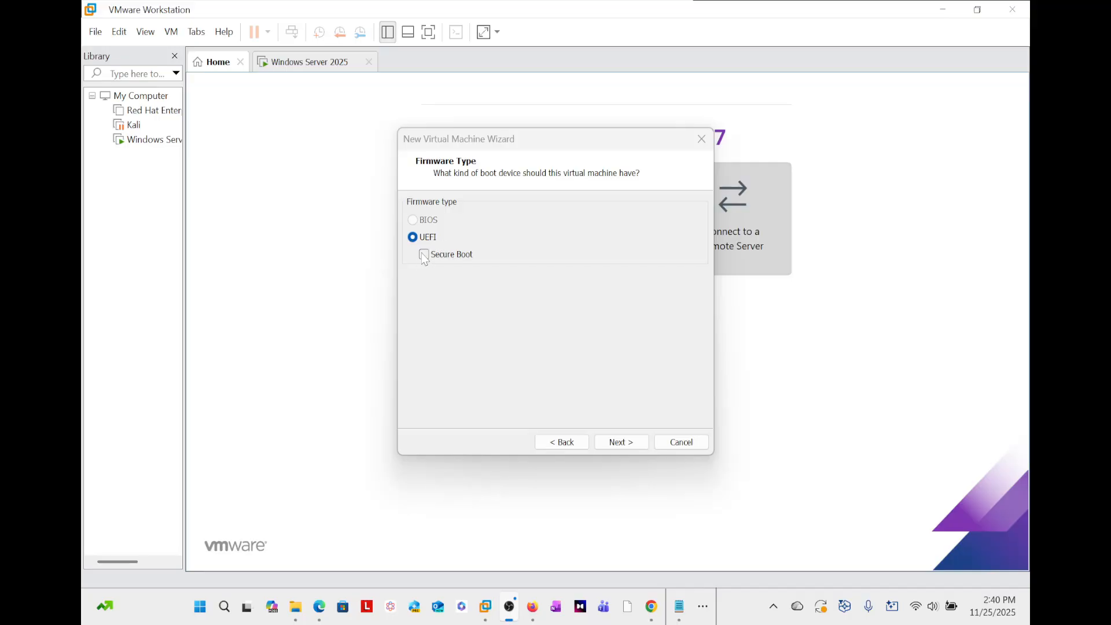
Step: Enable Secure Boot with UEFI firmware and continue
left_click(423, 255)
left_click(645, 447)
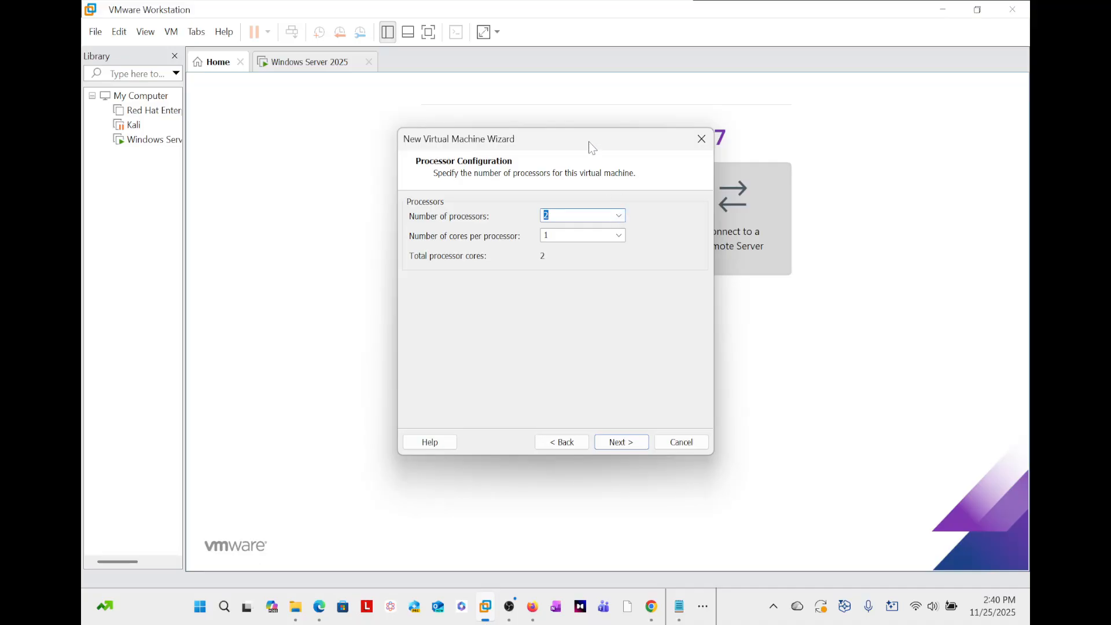
Step: Keep the defaults: 2 processors, 4096 MB memory, NAT, LSI Logic SAS, NVMe disk
left_click_drag(589, 142, 583, 144)
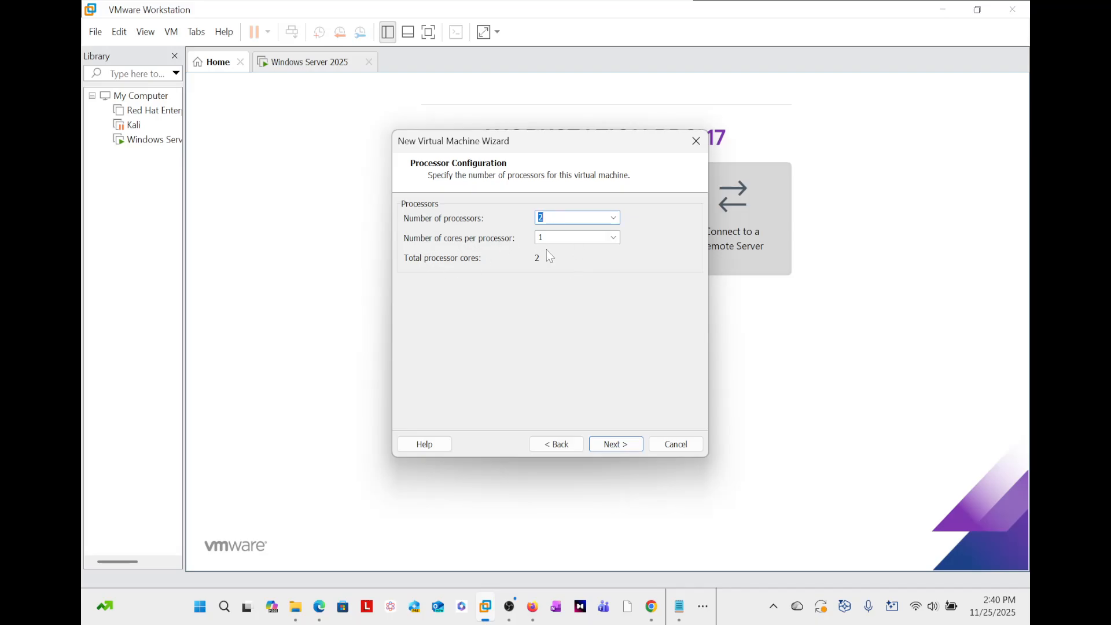
left_click(616, 444)
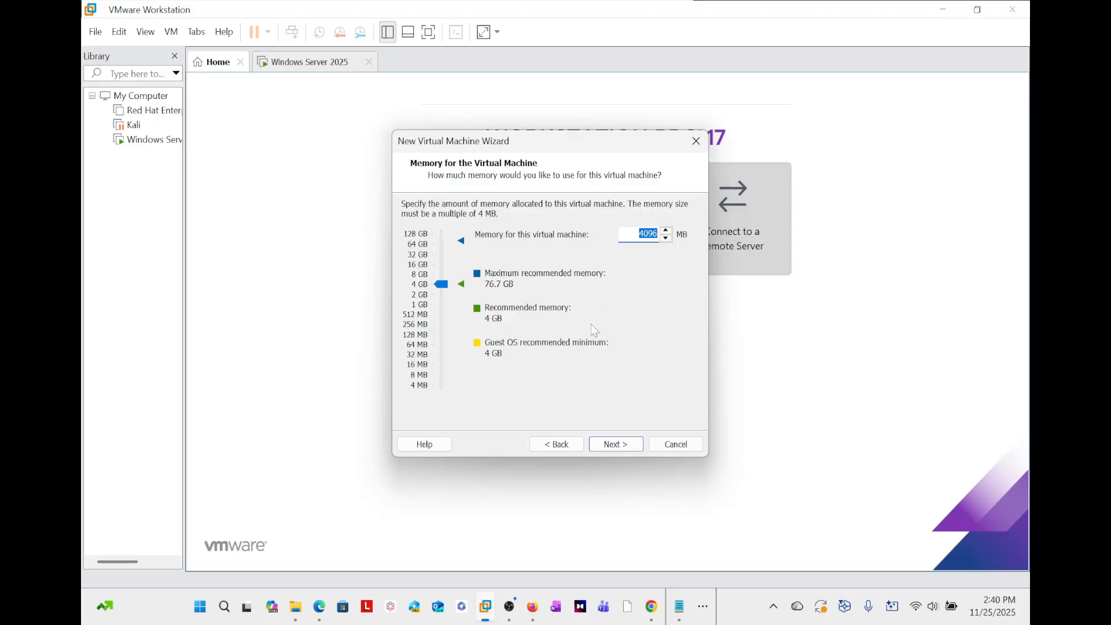
left_click(617, 444)
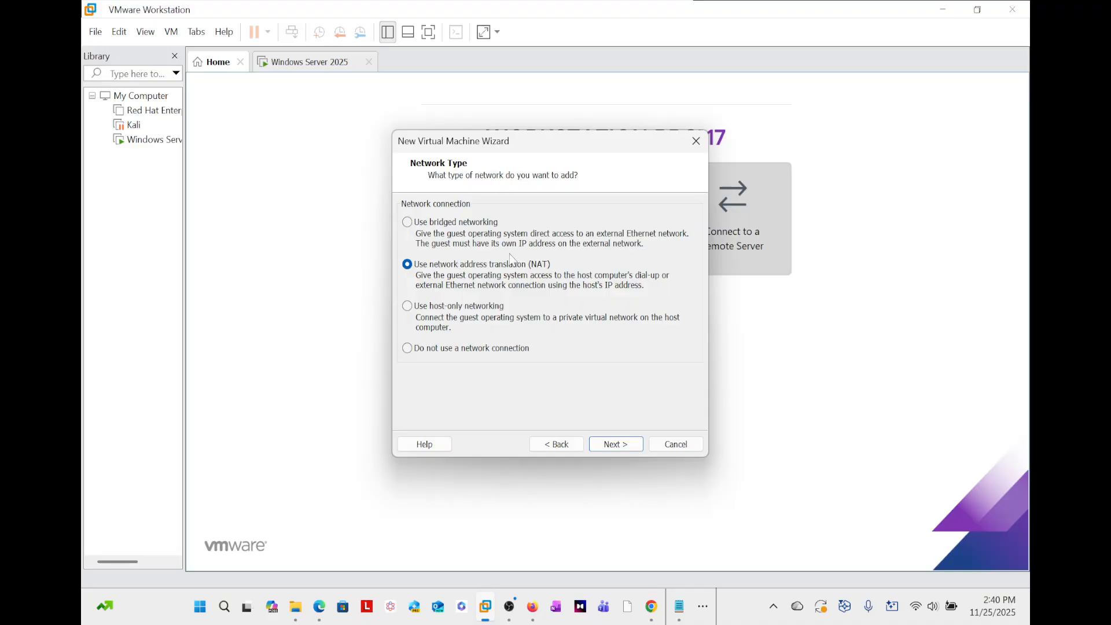
left_click(615, 446)
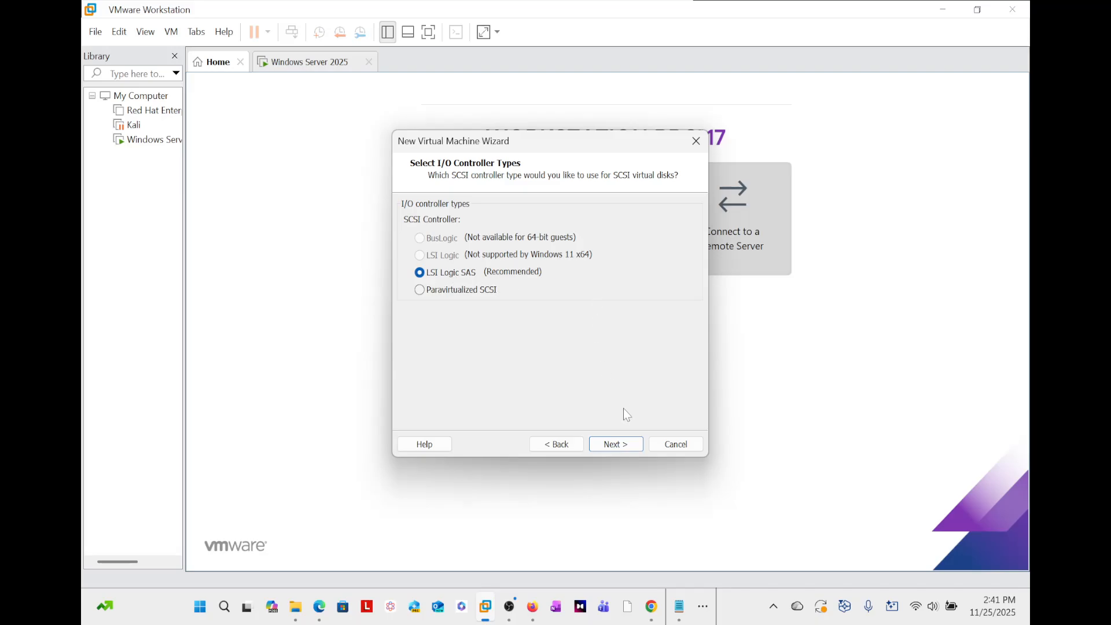
left_click(615, 445)
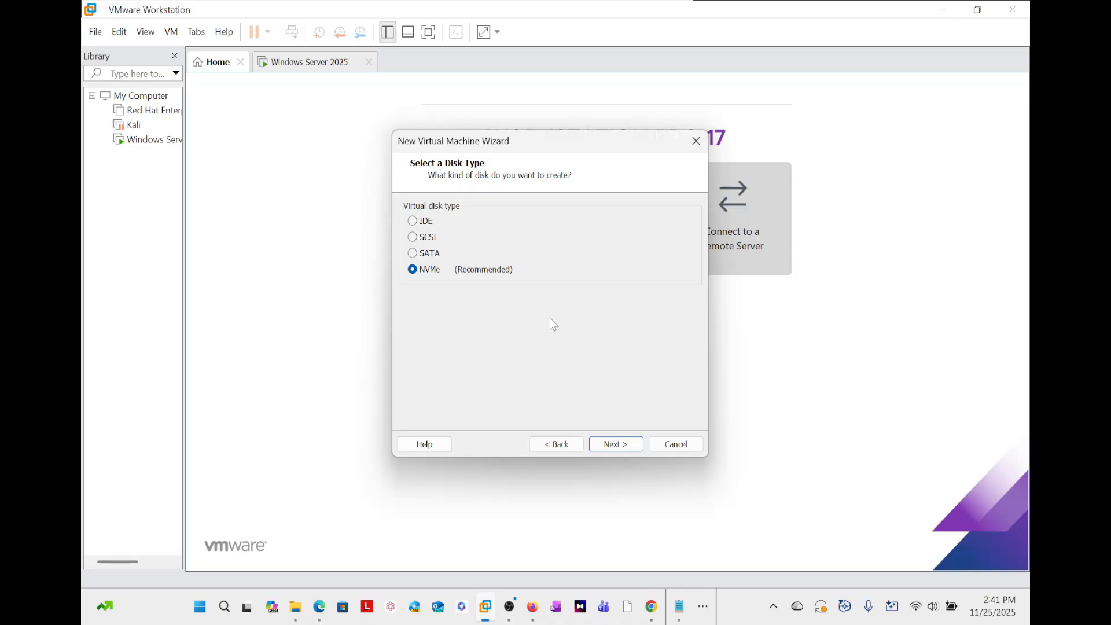
left_click(616, 446)
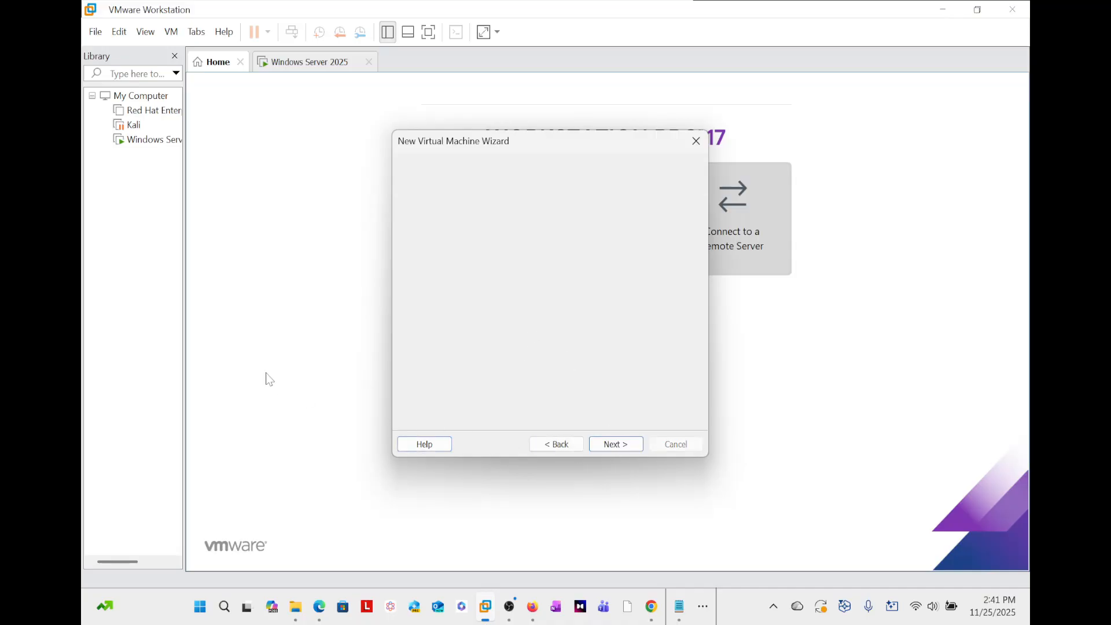
Step: Choose a new virtual disk, check Windows 11's 64 GB storage requirement in Firefox, return
left_click(609, 445)
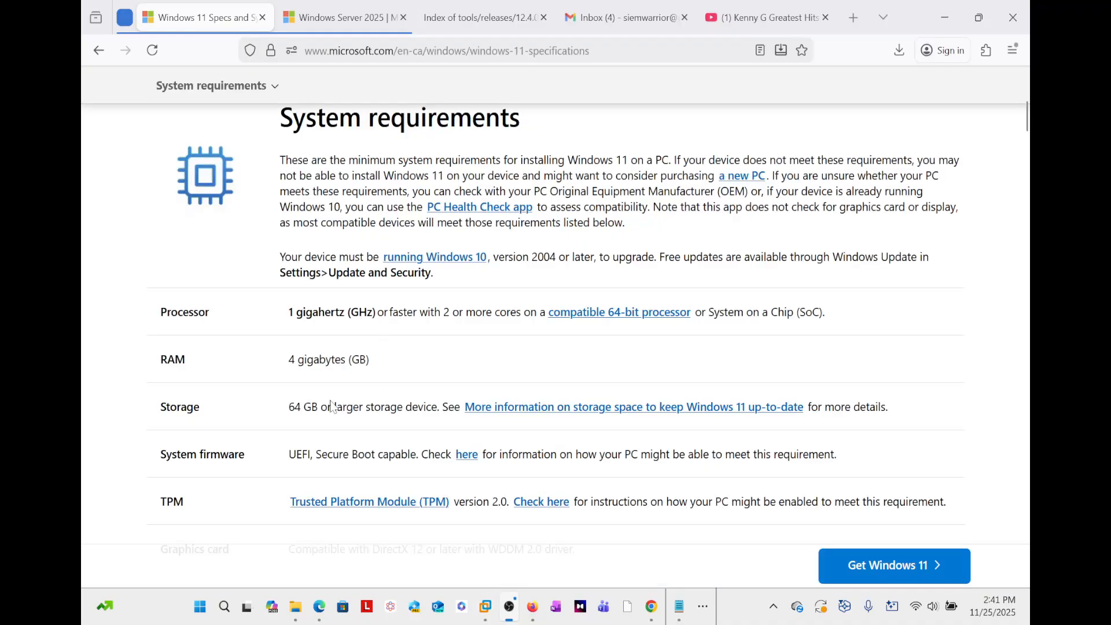
left_click_drag(160, 408, 442, 410)
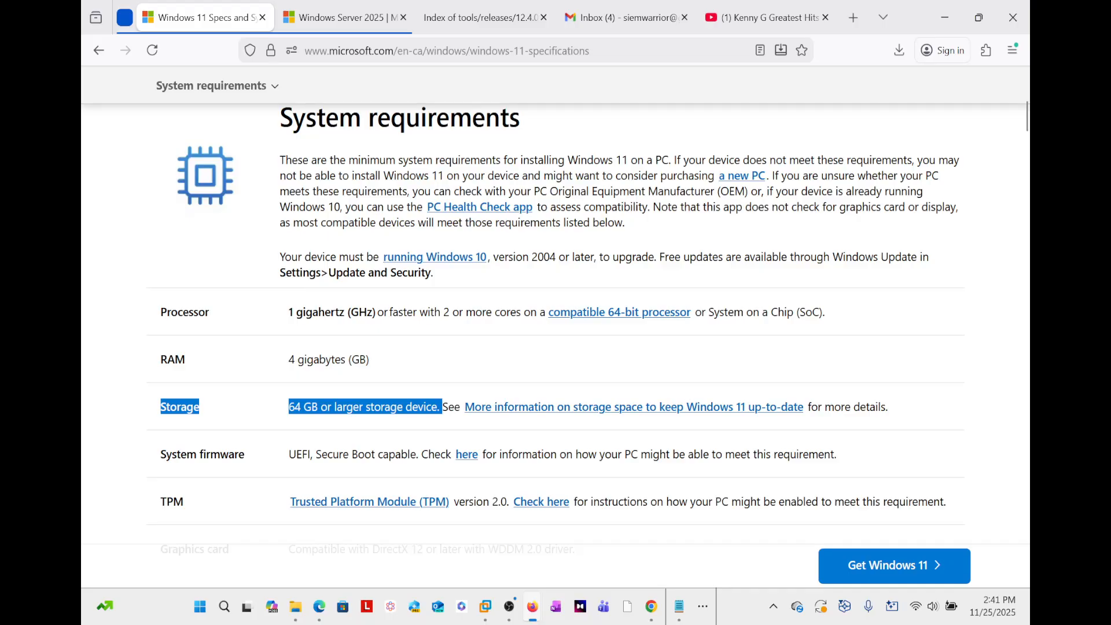
left_click(485, 606)
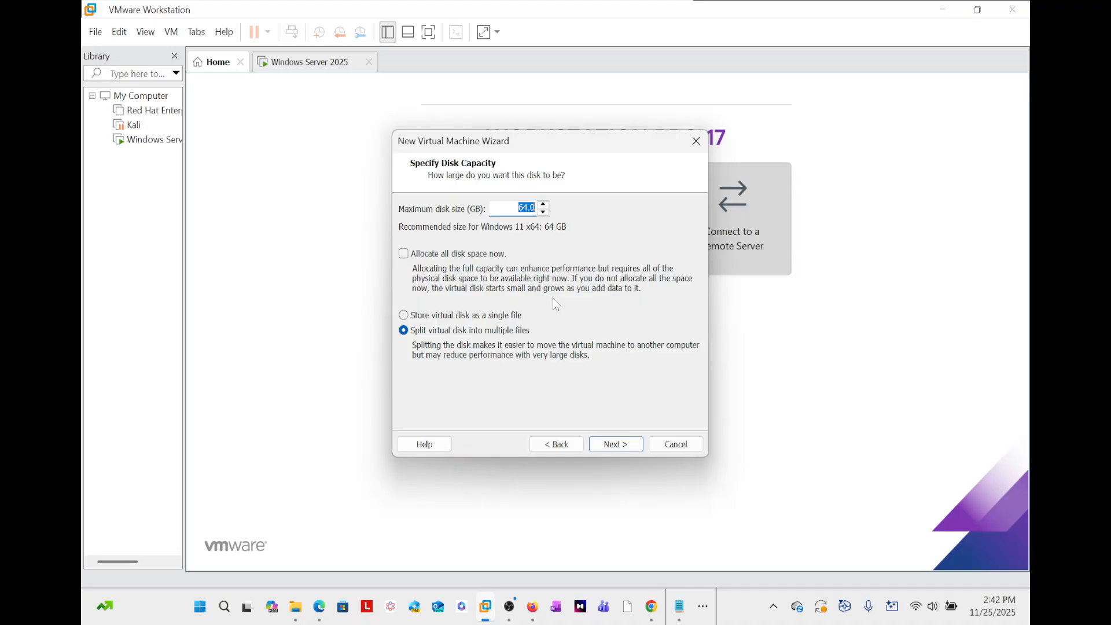
Step: Accept the 64 GB split disk and the Windows 11 x64.vmdk file name
left_click(627, 449)
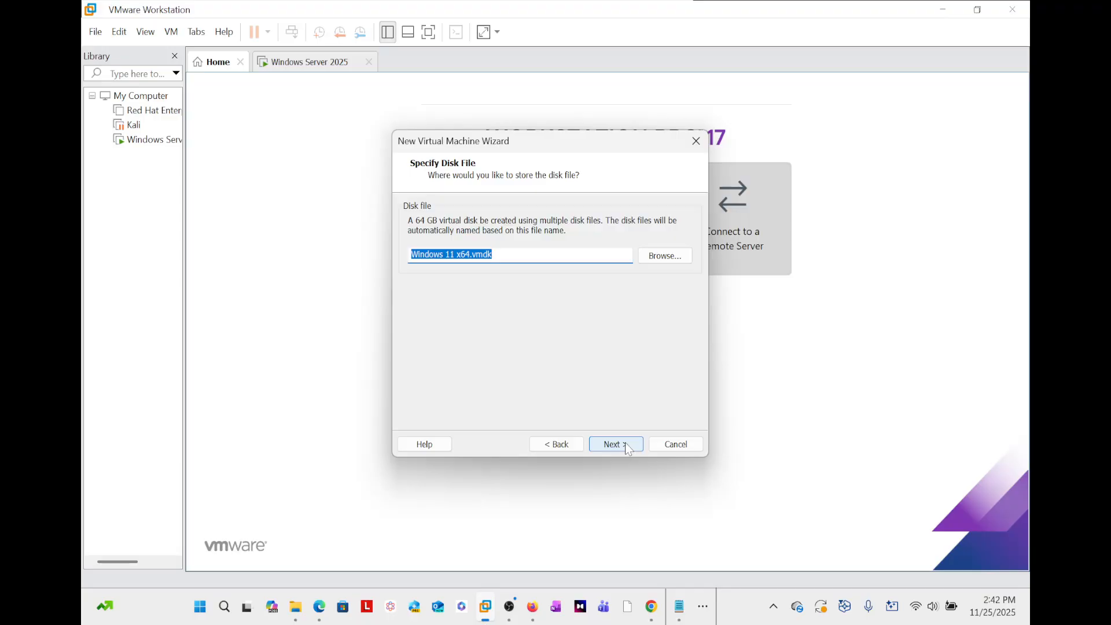
left_click(618, 444)
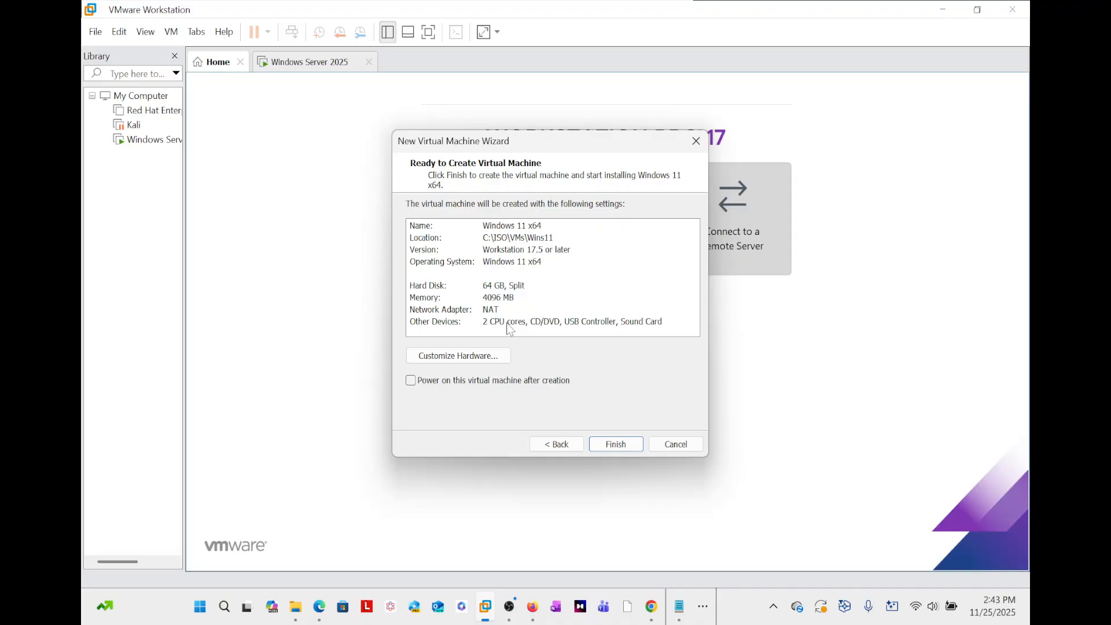
left_click(457, 358)
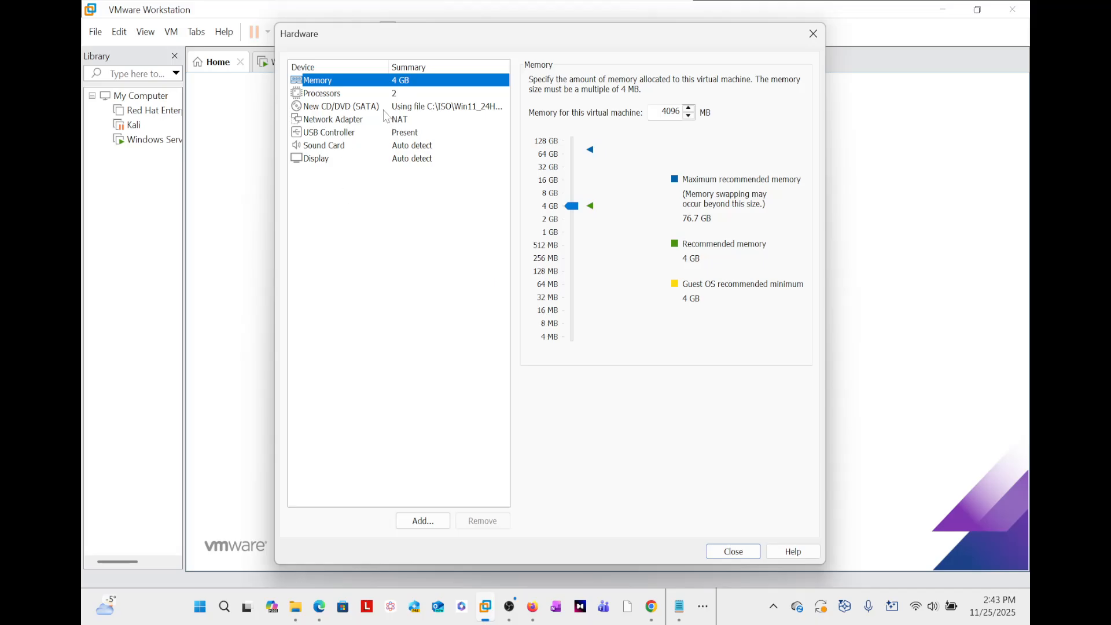
left_click(376, 108)
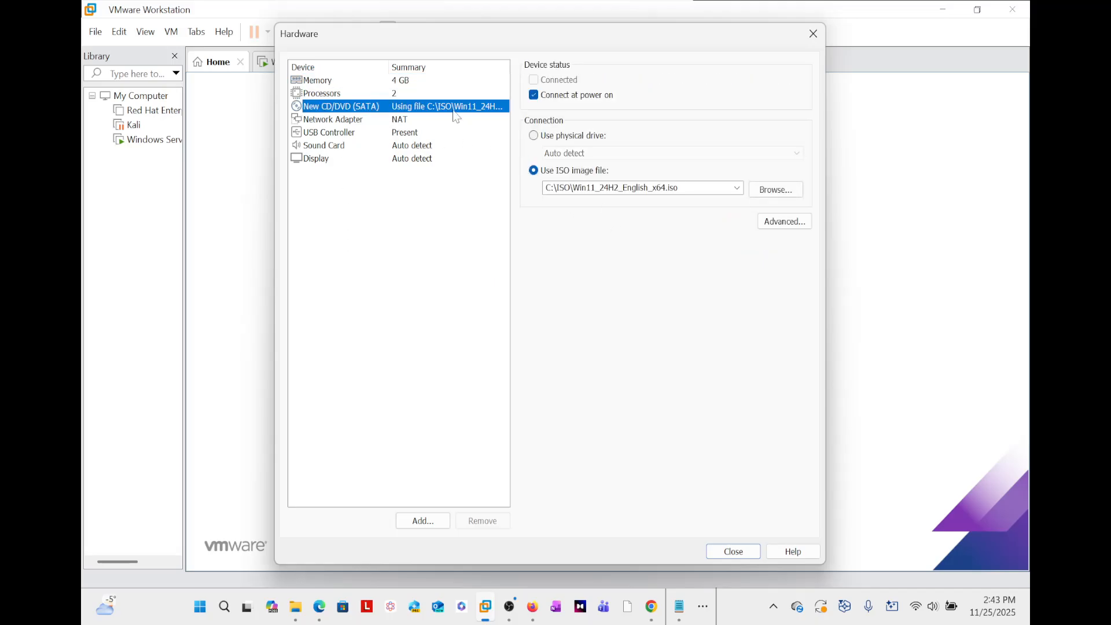
left_click(341, 82)
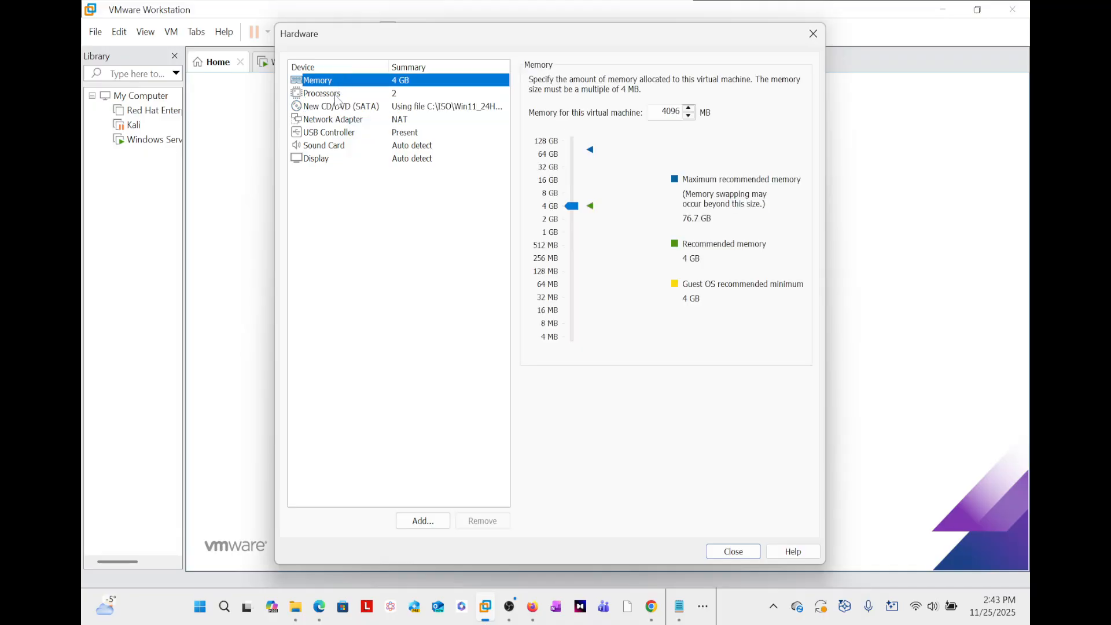
left_click(336, 94)
left_click(341, 109)
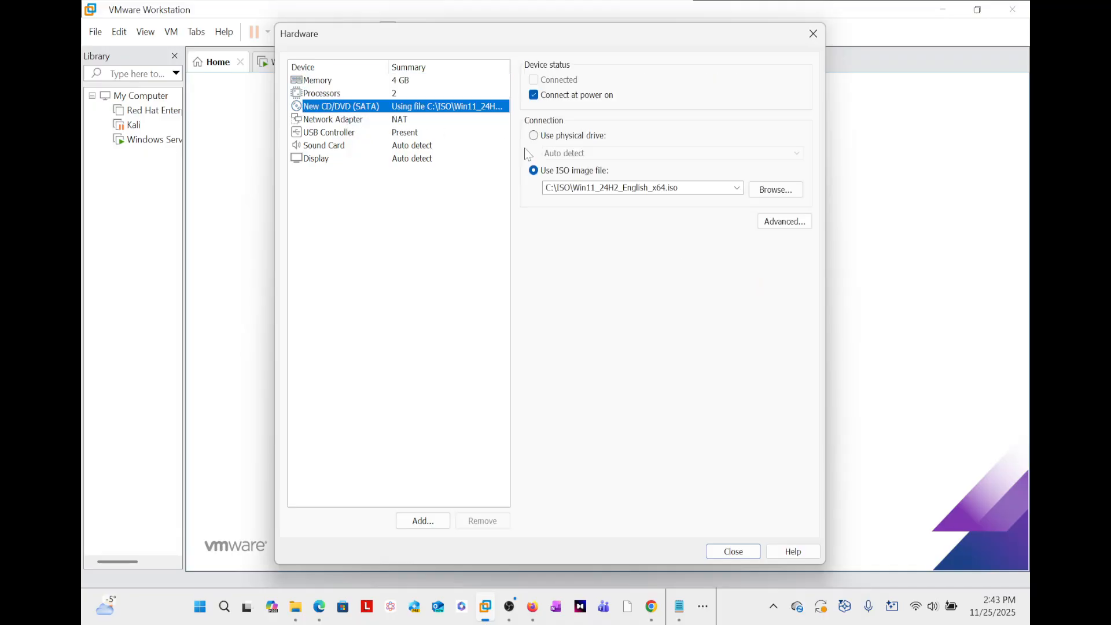
left_click(355, 123)
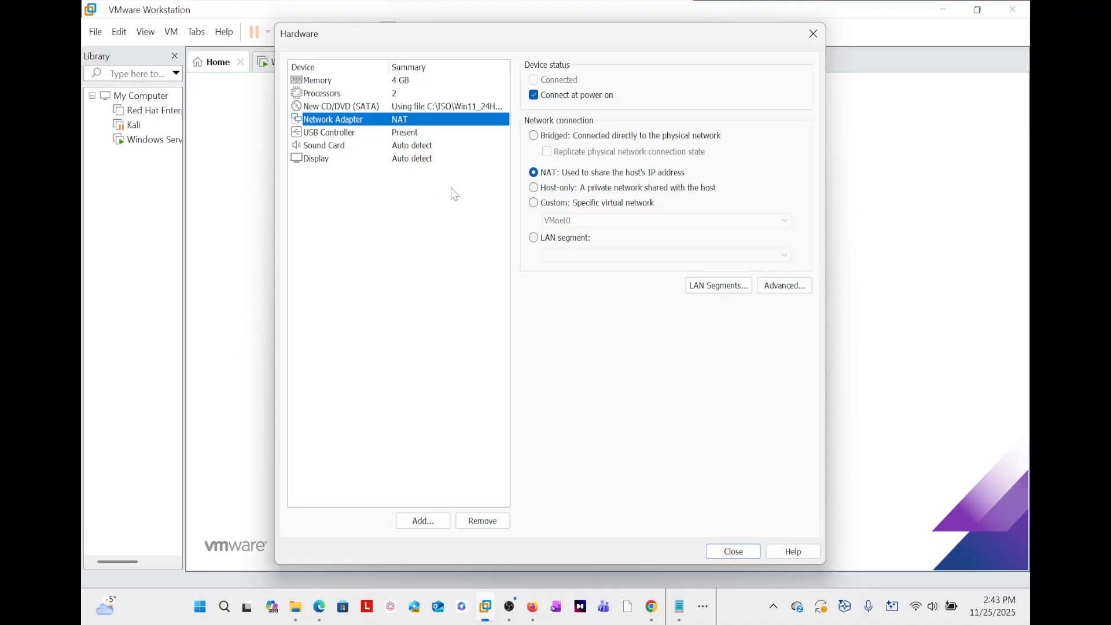
left_click(335, 134)
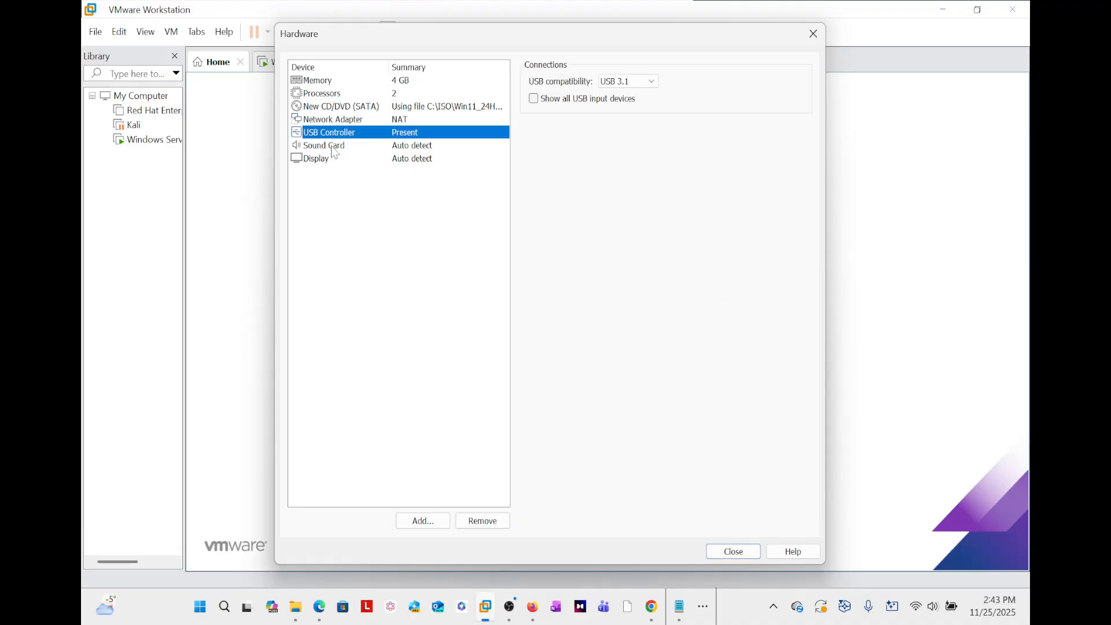
left_click(335, 147)
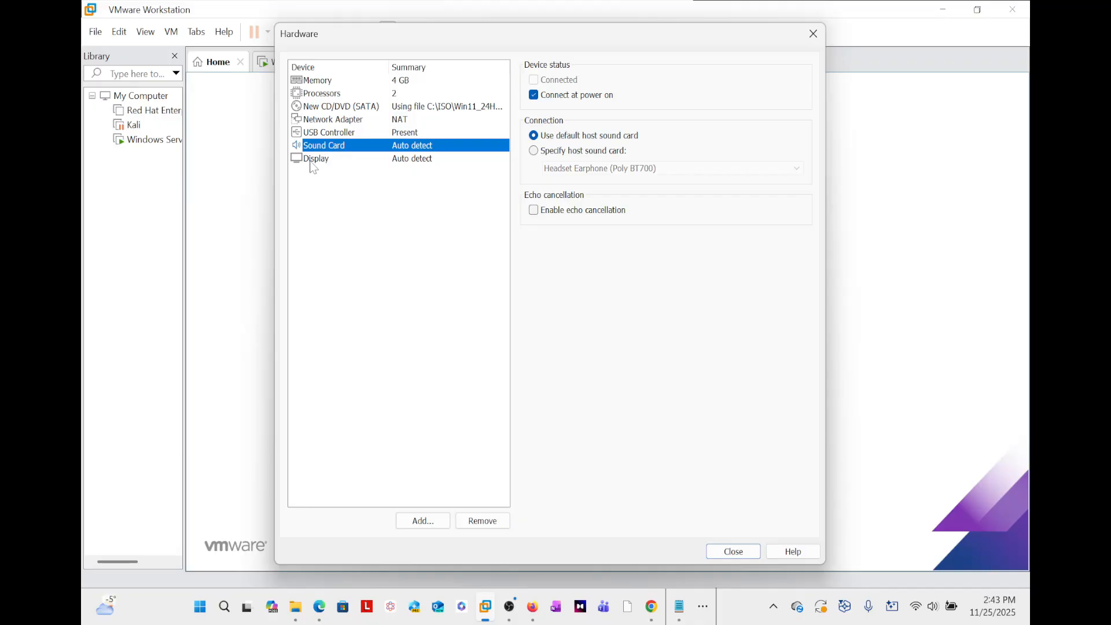
left_click(313, 162)
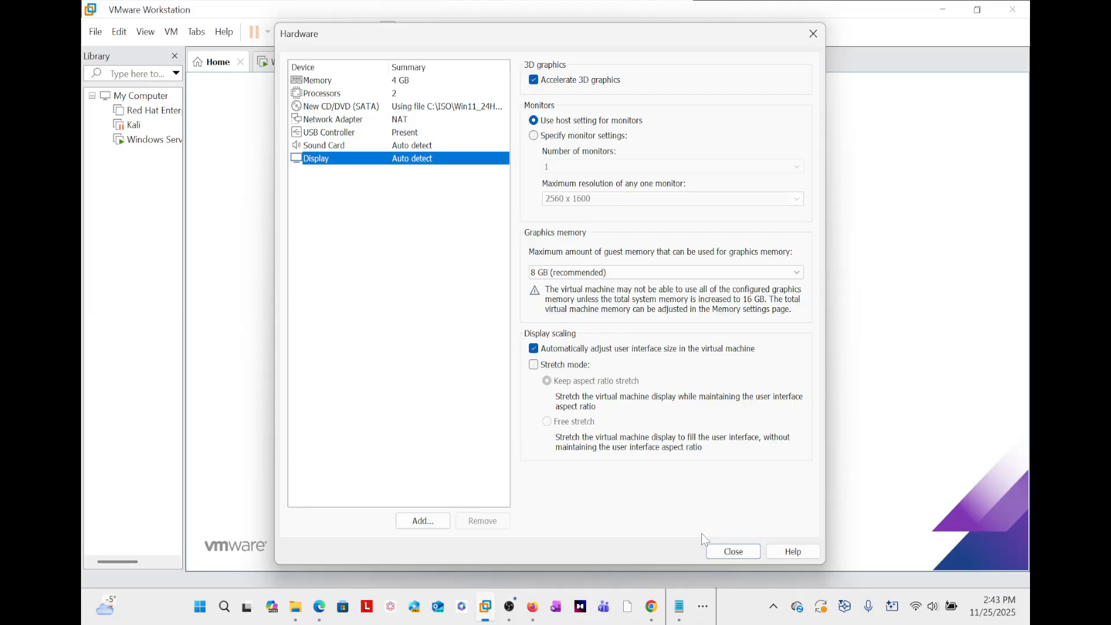
left_click(729, 553)
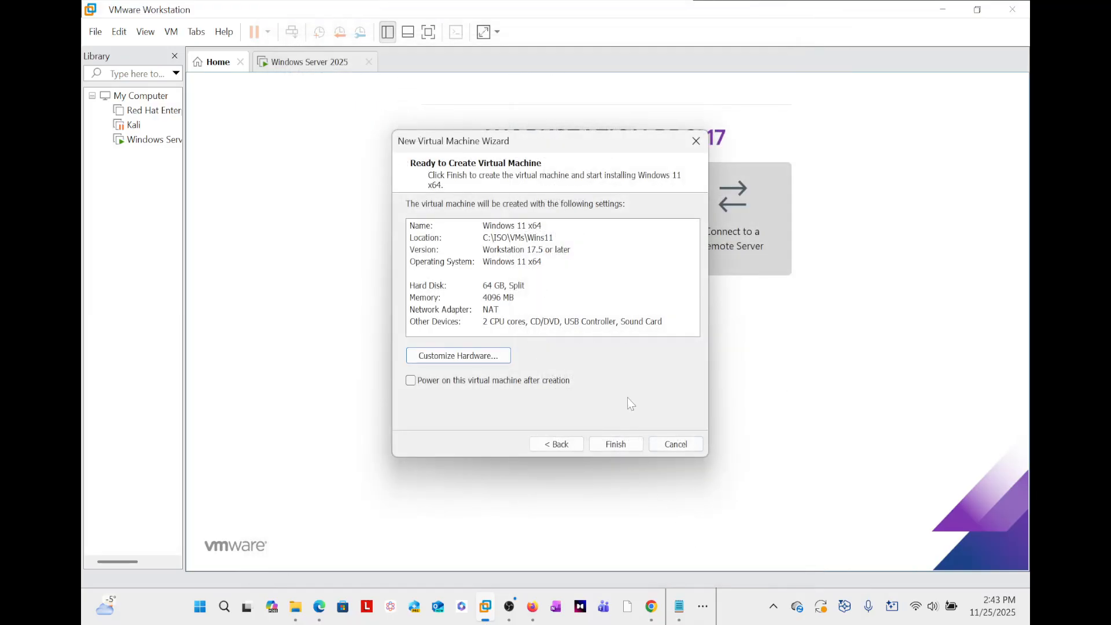
Step: Create the VM, power it on and boot it from the Windows 11 installer disc
left_click(624, 449)
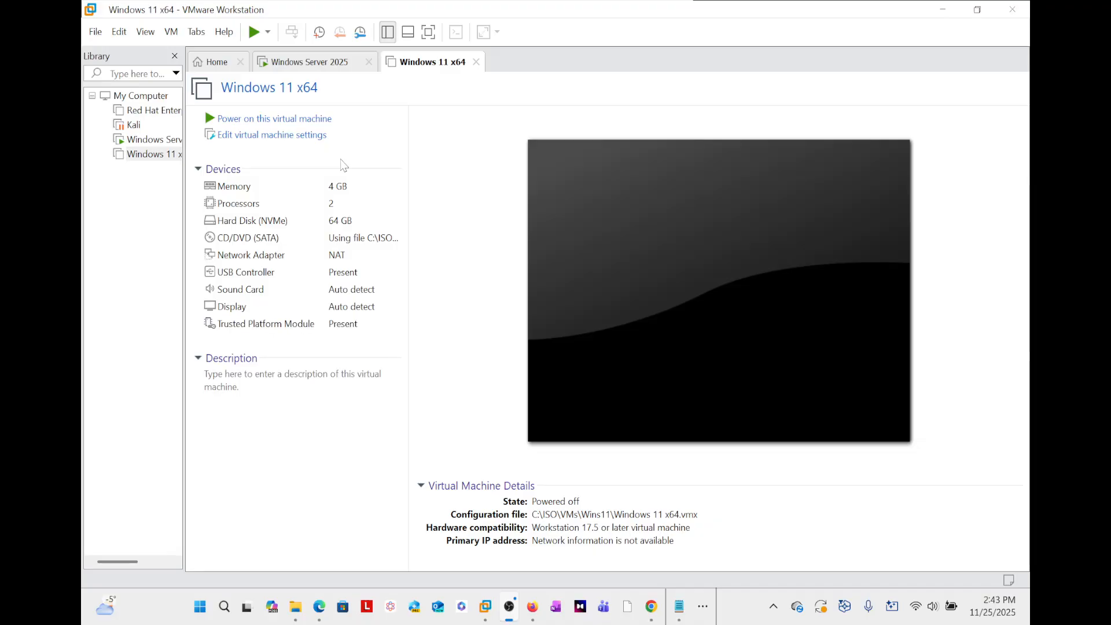
left_click(272, 118)
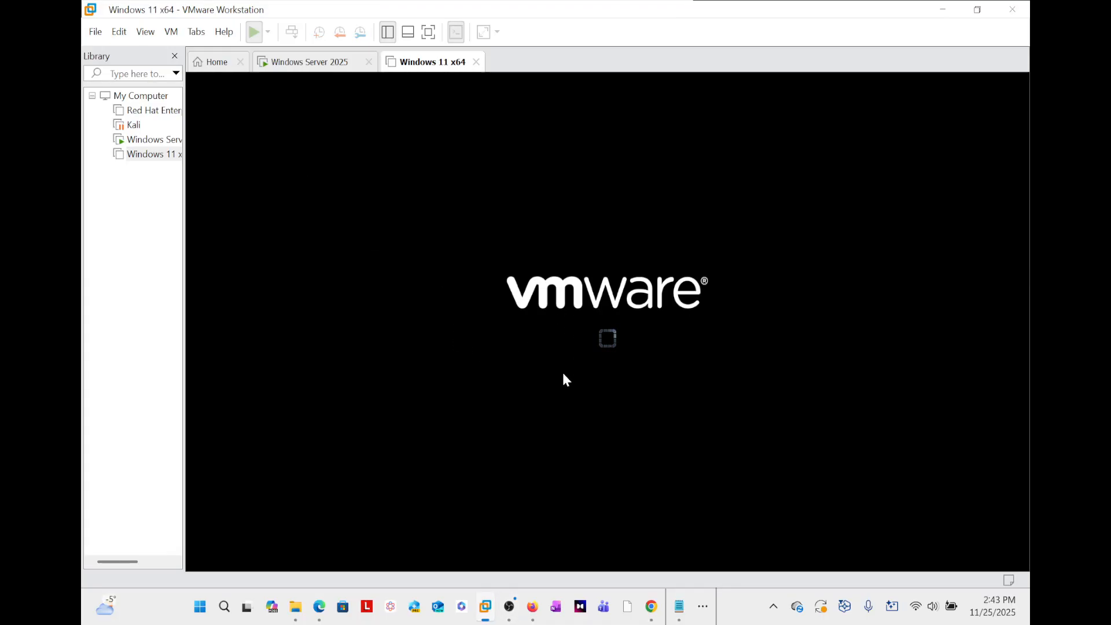
left_click(585, 320)
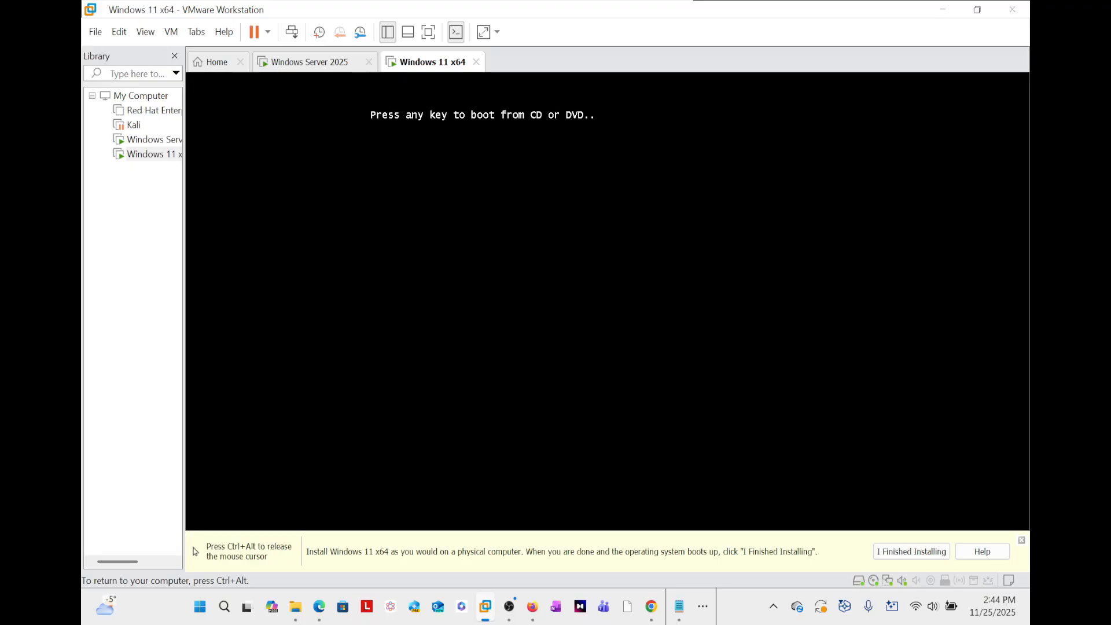
key("Return")
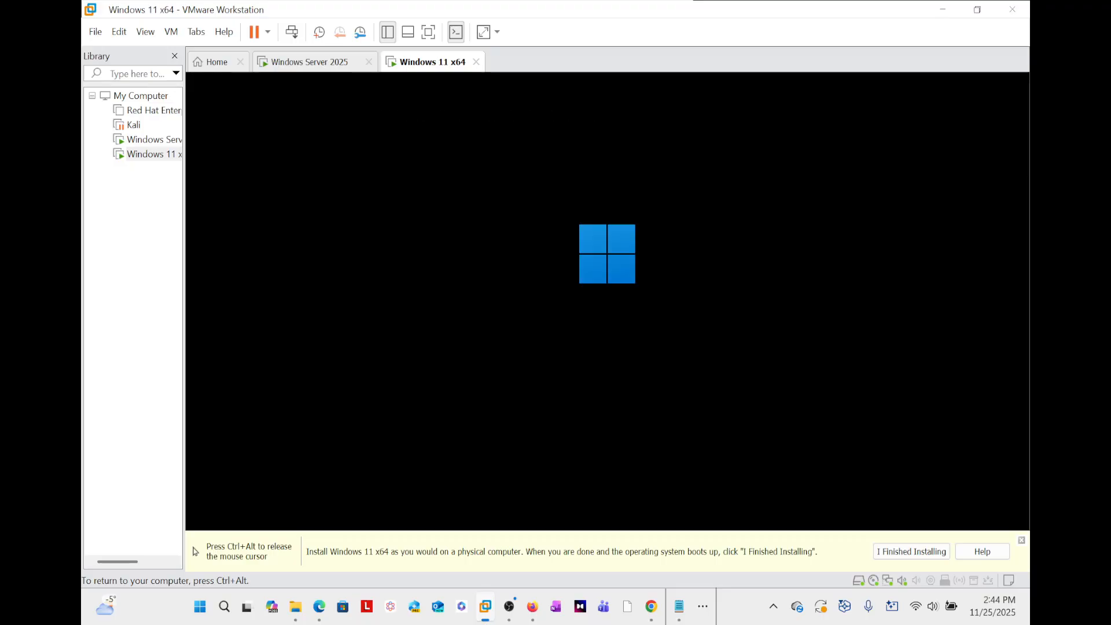
key("ctrl+alt")
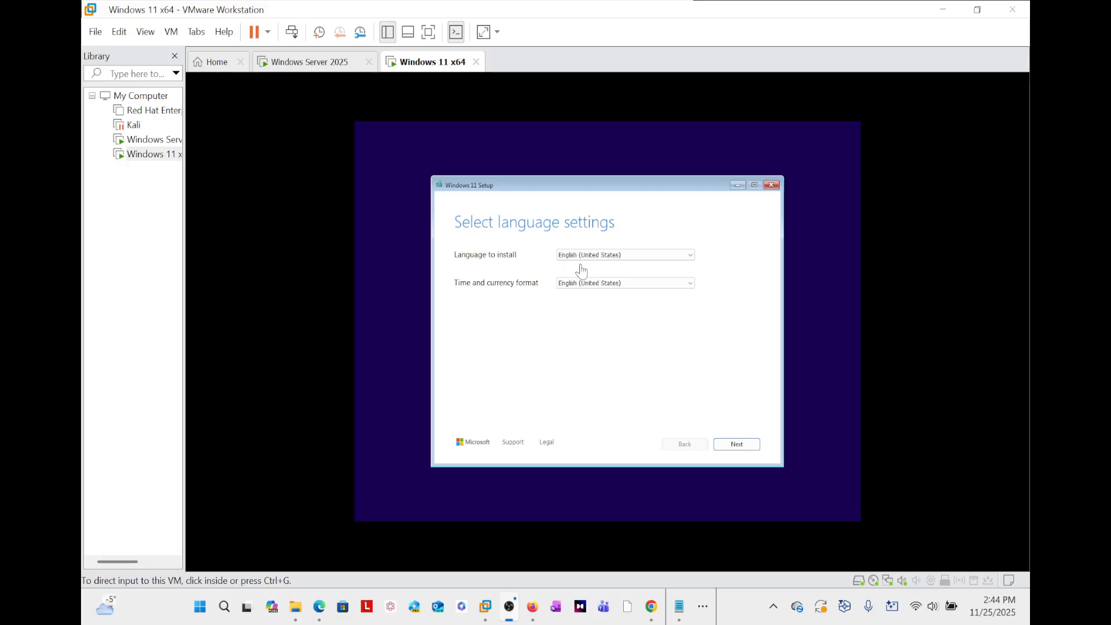
Step: Keep the default language and US keyboard, and agree that everything will be deleted
left_click(737, 444)
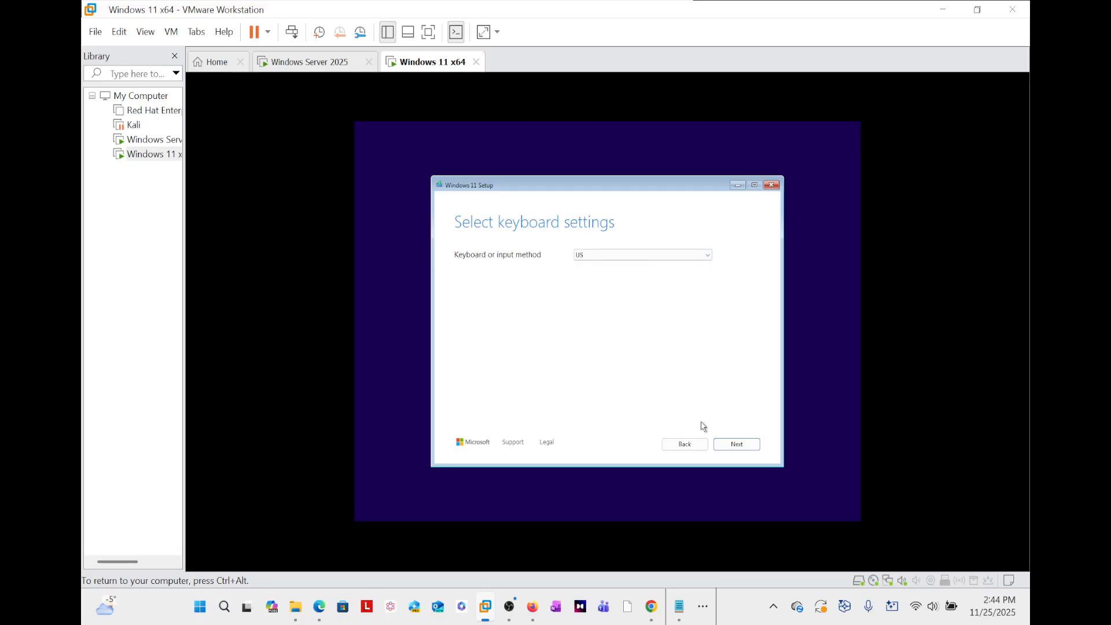
left_click(741, 445)
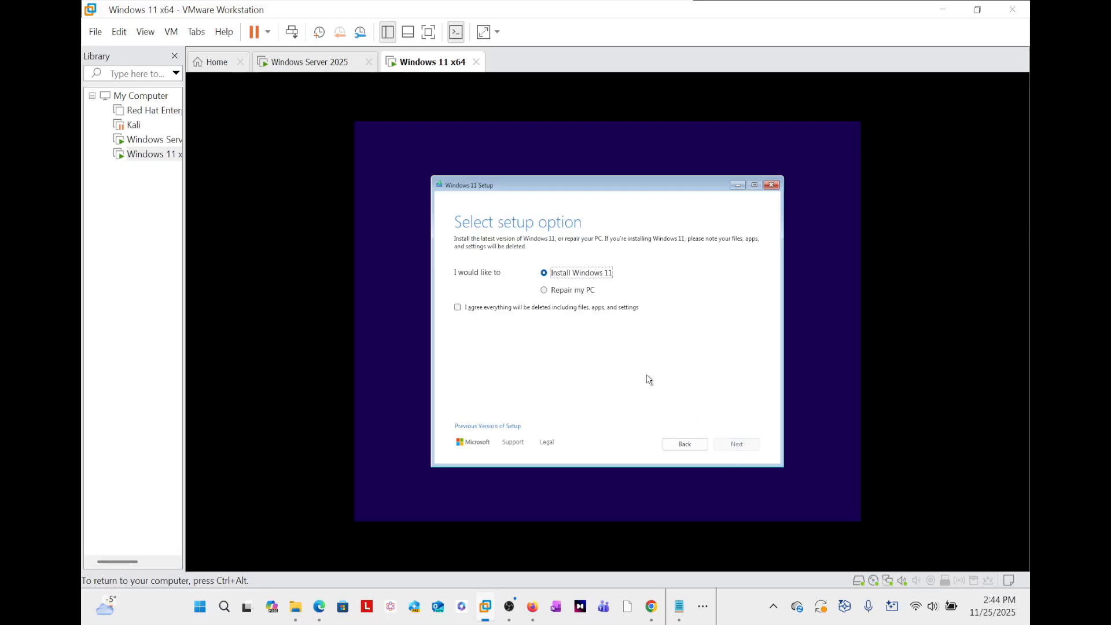
left_click(458, 308)
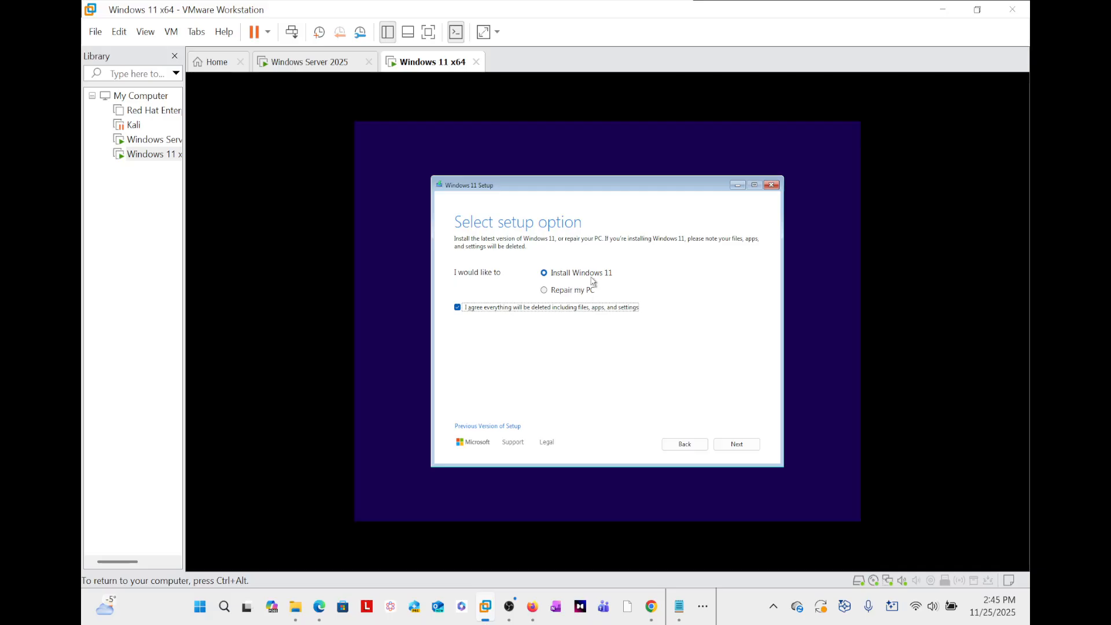
left_click(735, 447)
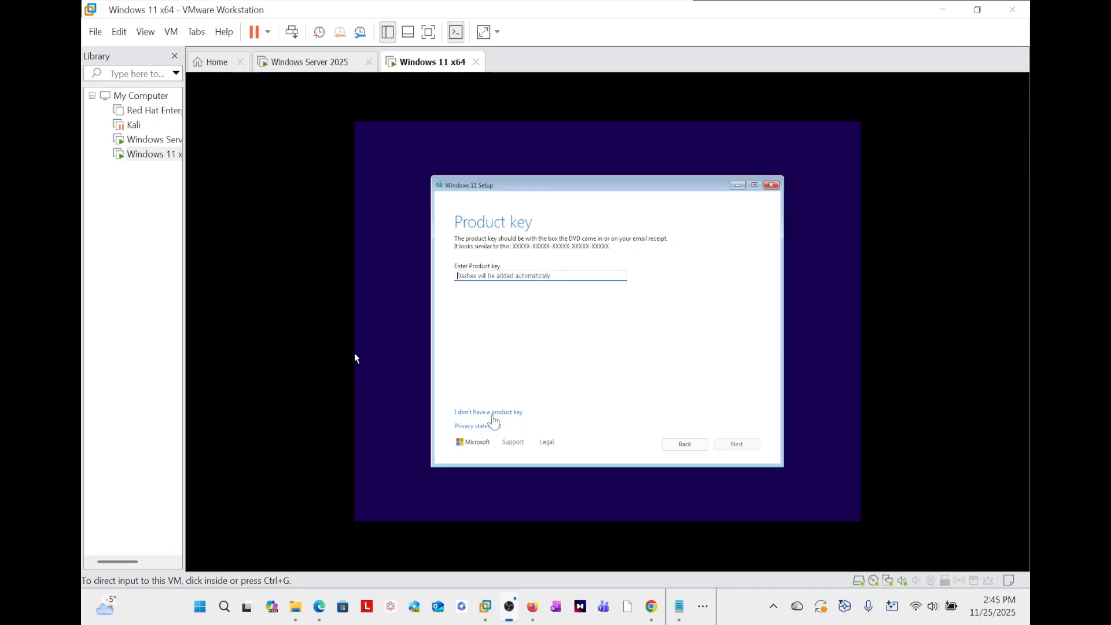
Step: Skip the product key with 'I don't have a product key'
left_click(494, 411)
left_click(355, 356)
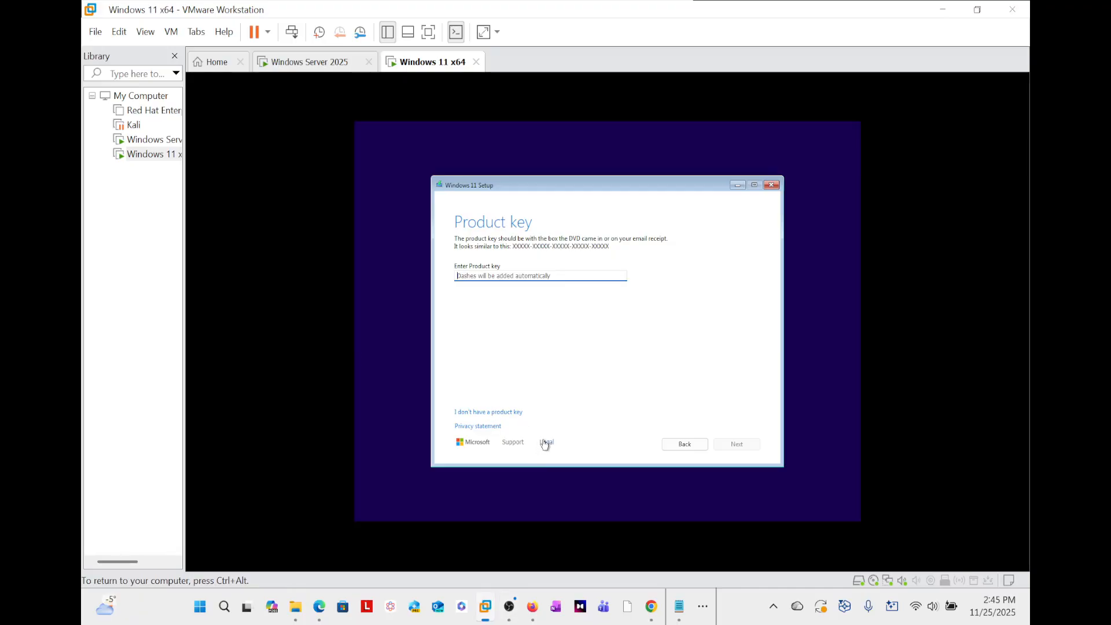
left_click(496, 412)
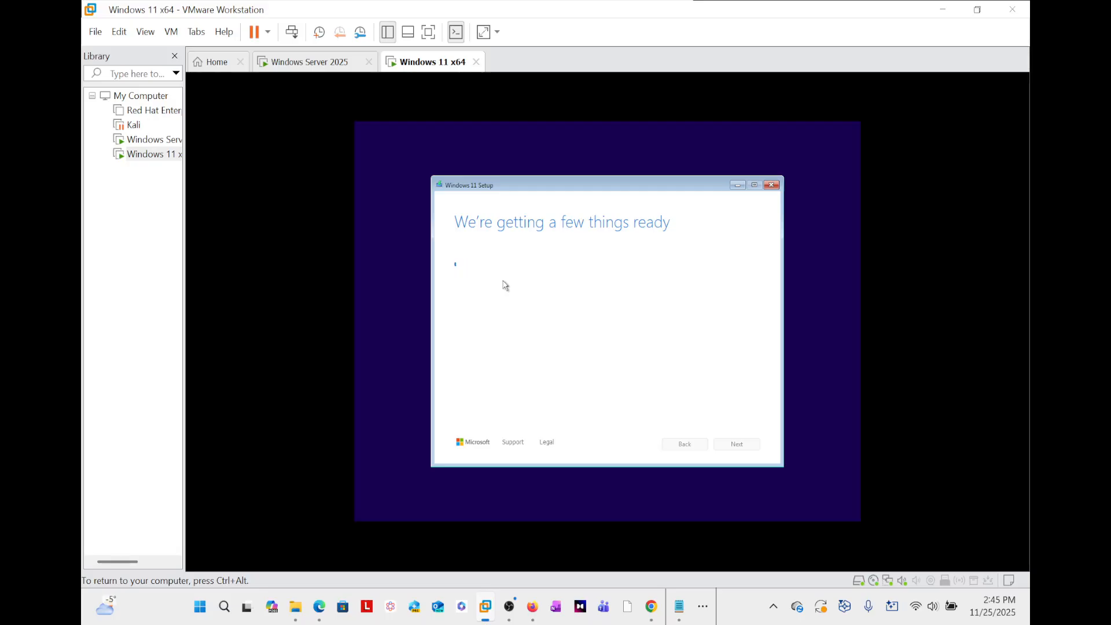
Step: Select Windows 11 Pro in the Select Image list and continue
key("ctrl+alt")
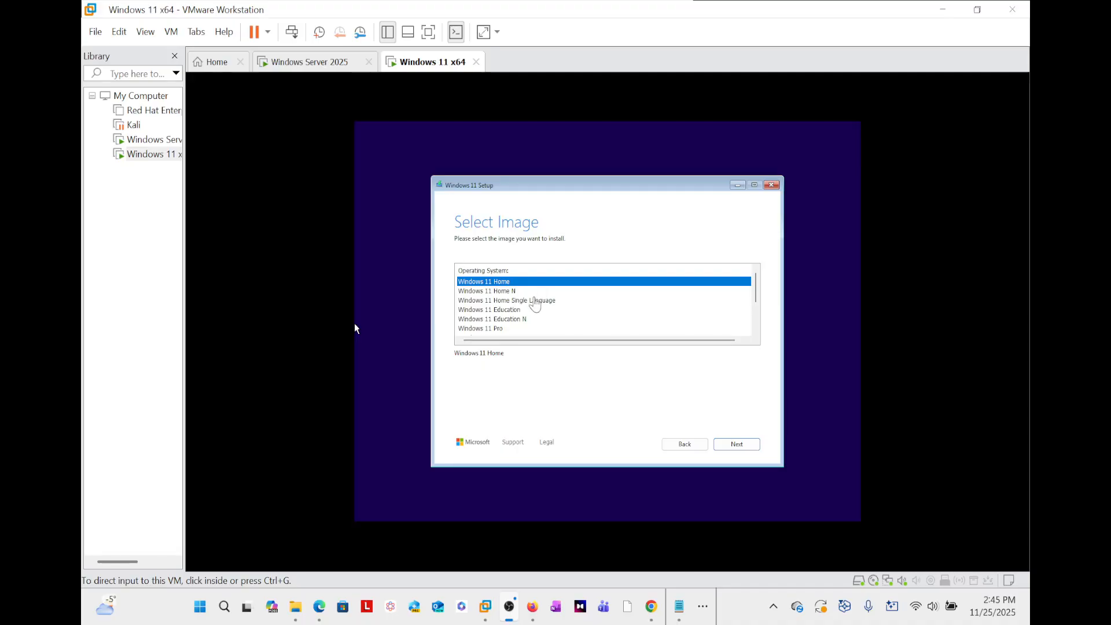
left_click(355, 328)
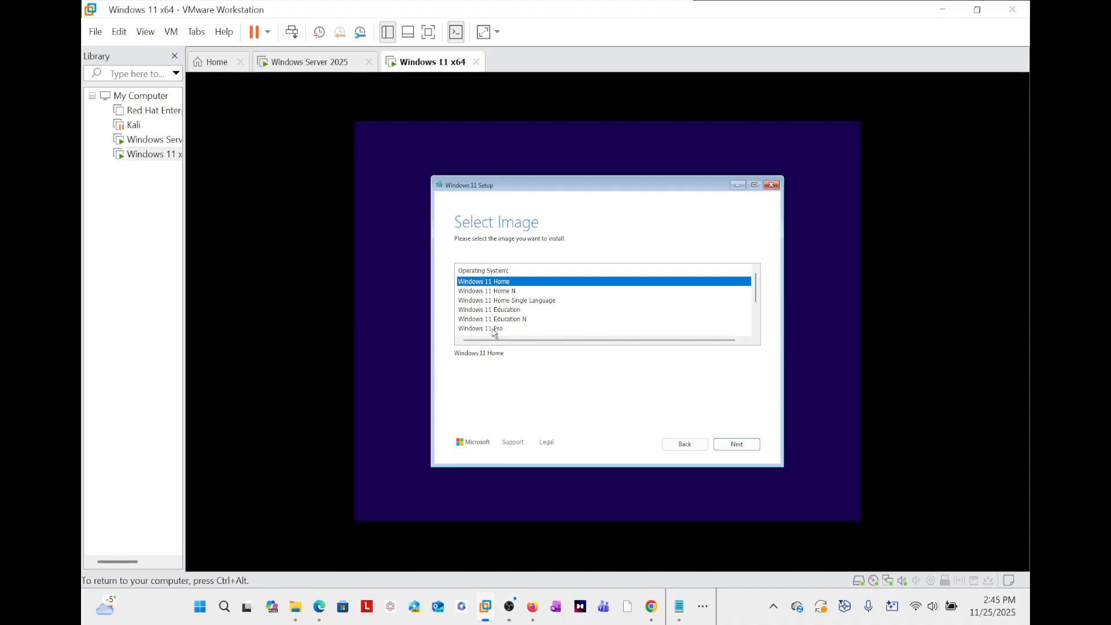
left_click(497, 329)
key("ctrl+alt")
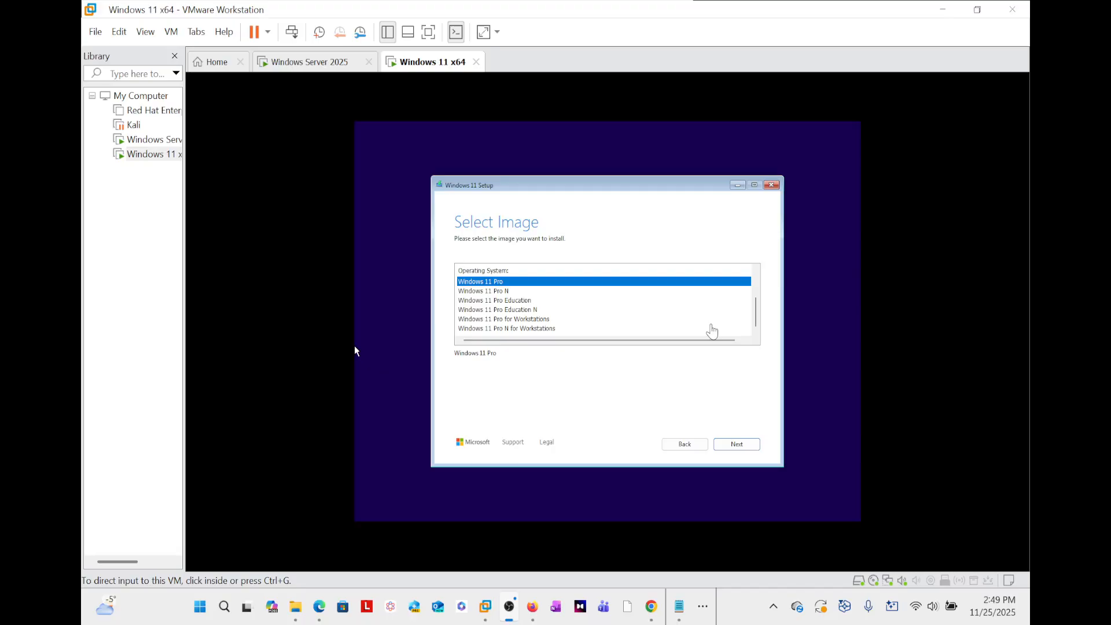
left_click(756, 315)
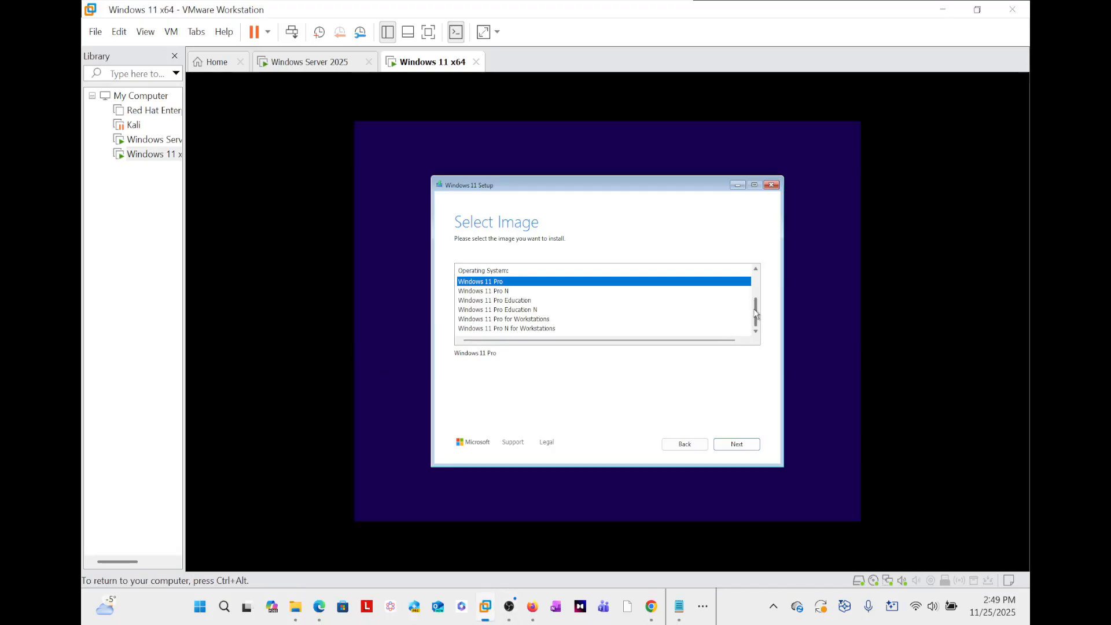
scroll(755, 314, "up", 2)
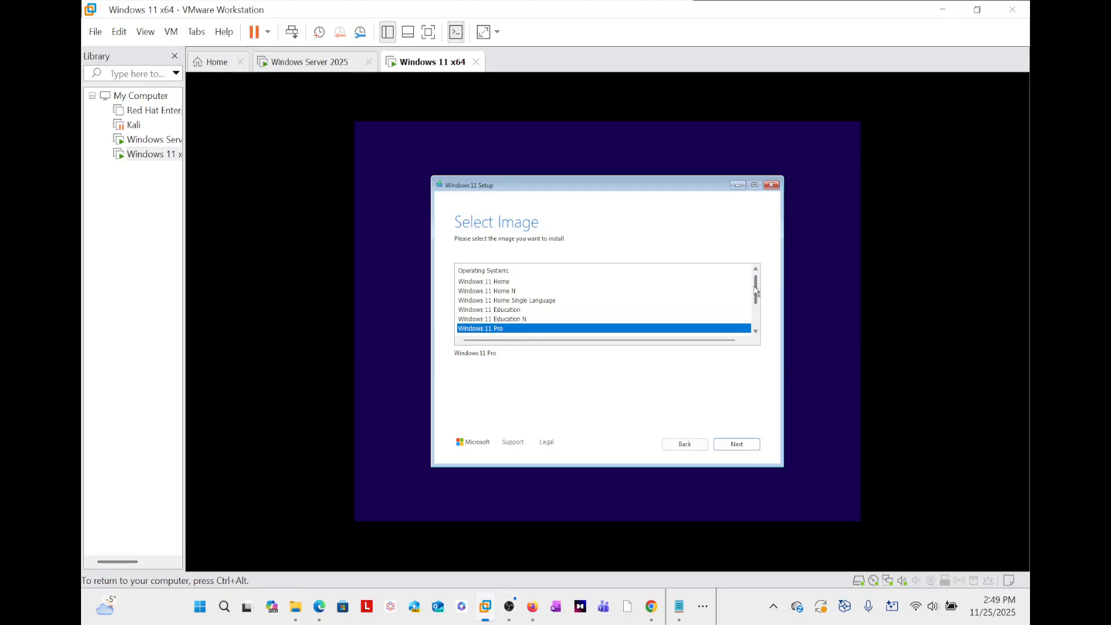
left_click(511, 283)
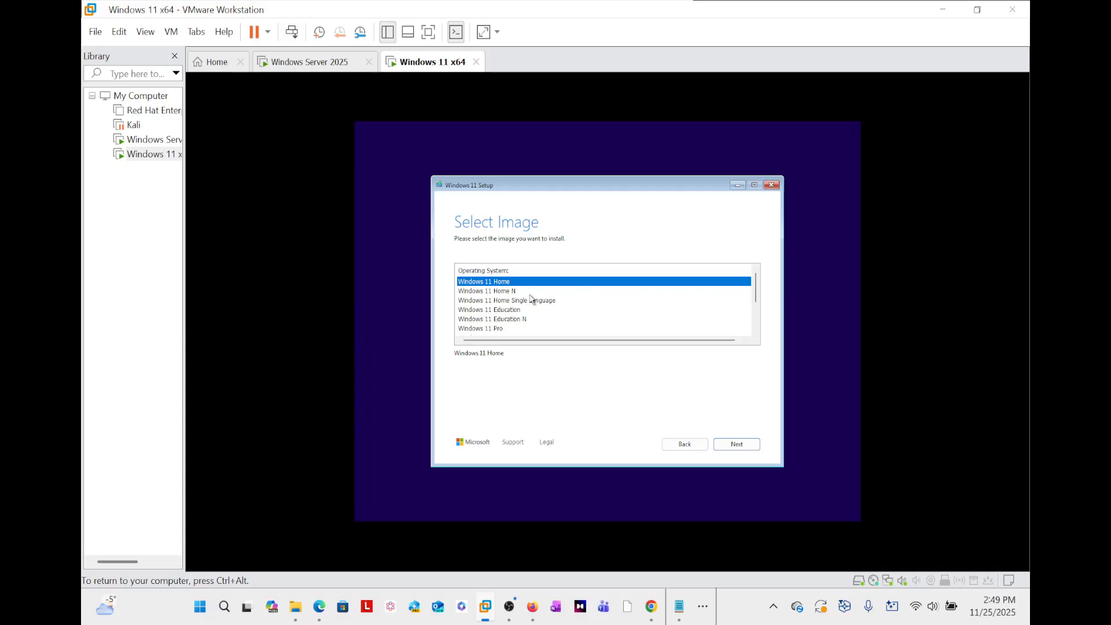
scroll(532, 298, "down", 1)
left_click(495, 302)
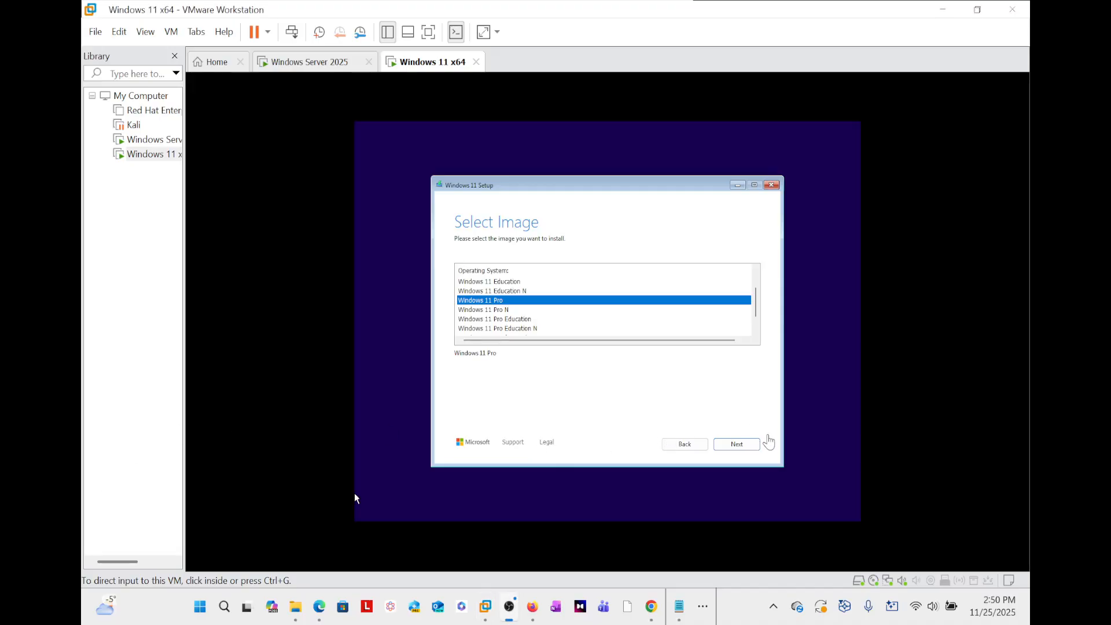
left_click(354, 494)
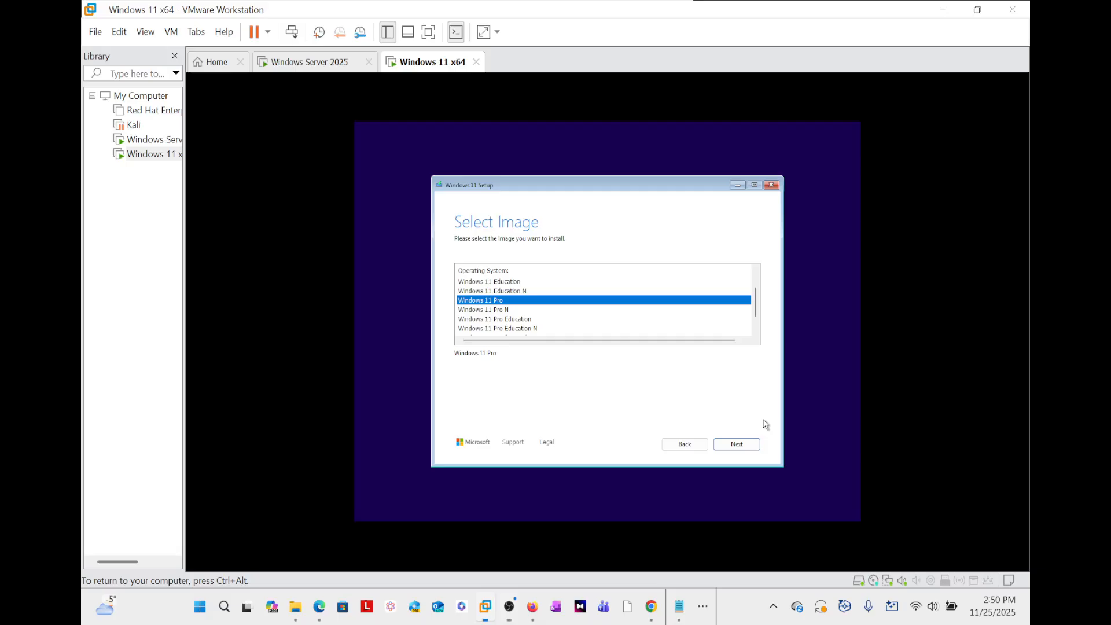
left_click(745, 447)
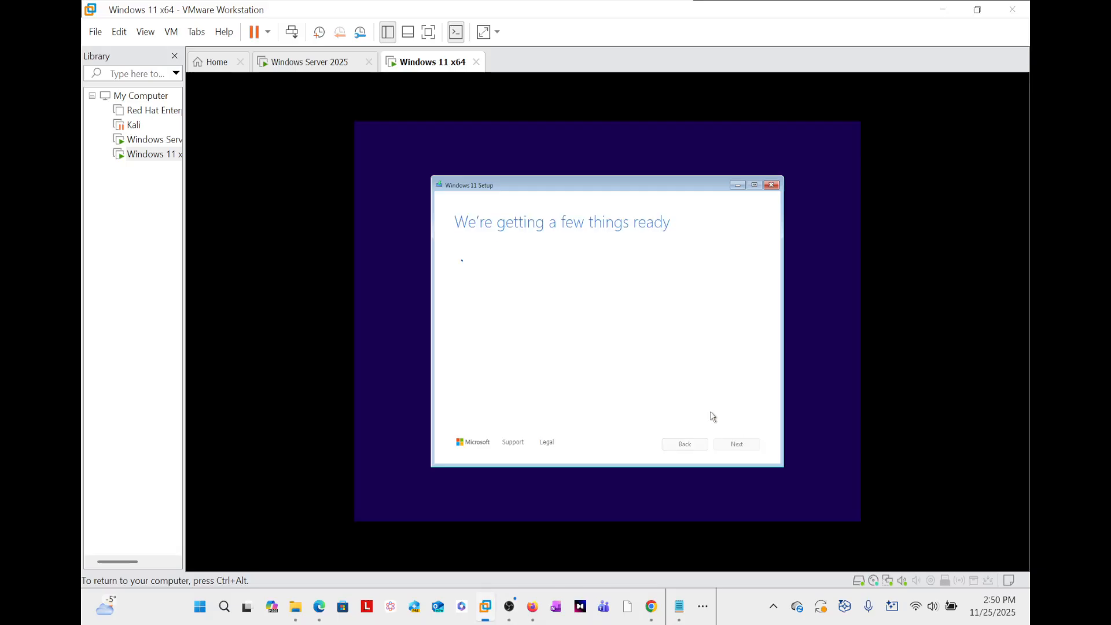
Step: Scroll through the Windows 11 license terms and accept them
key("ctrl+alt")
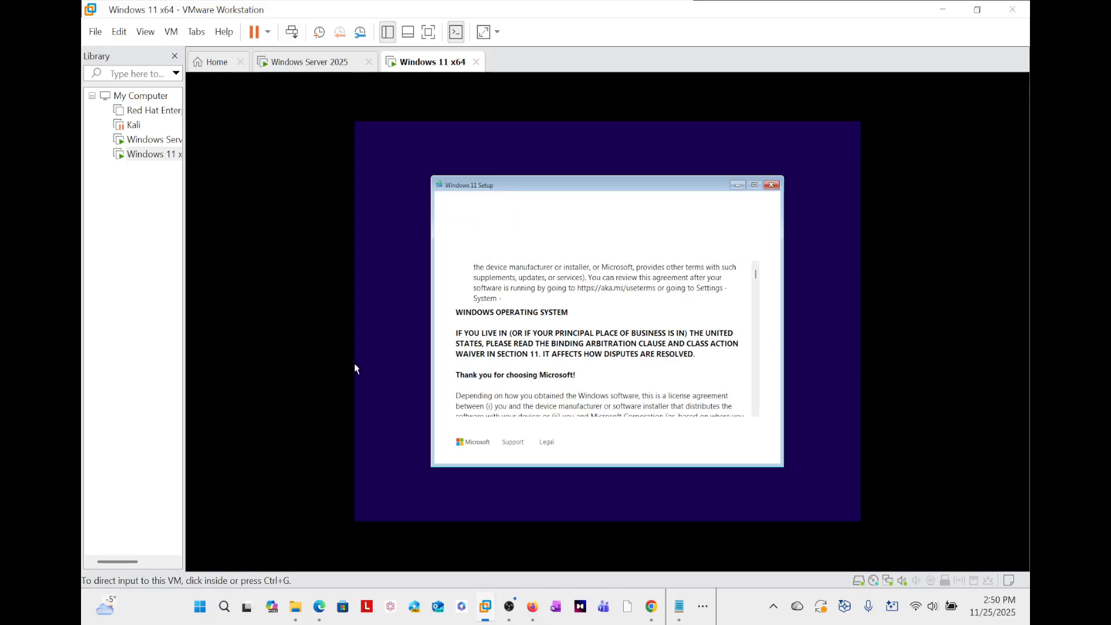
left_click(276, 458)
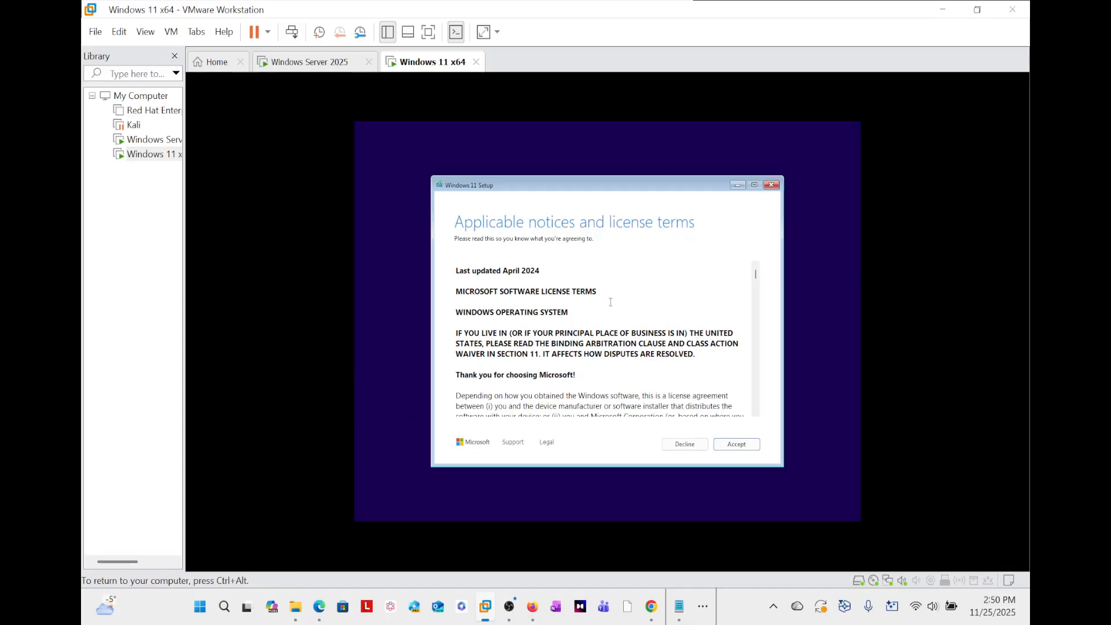
scroll(611, 302, "down", 10)
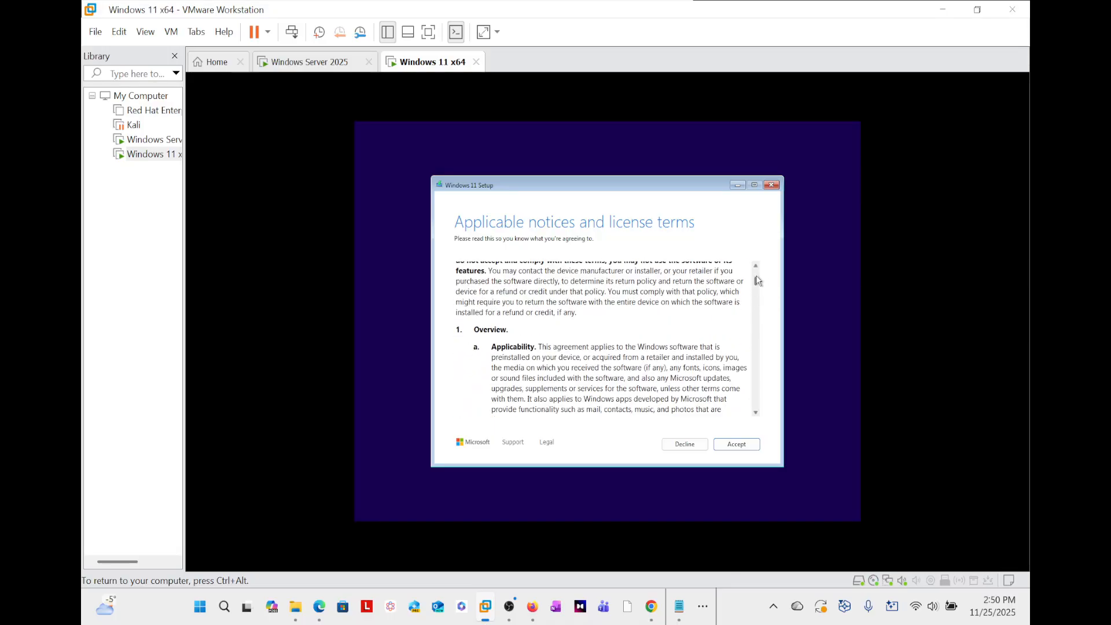
left_click_drag(757, 281, 757, 471)
left_click(738, 444)
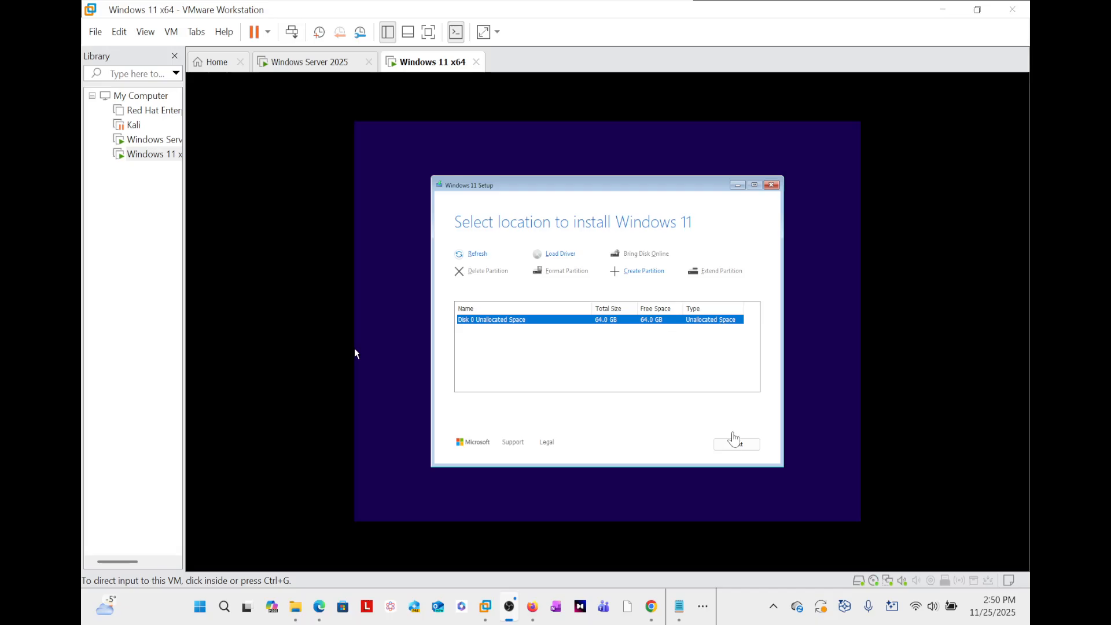
Step: Install onto Disk 0's 64.0 GB unallocated space and start the installation
left_click(735, 442)
left_click(743, 446)
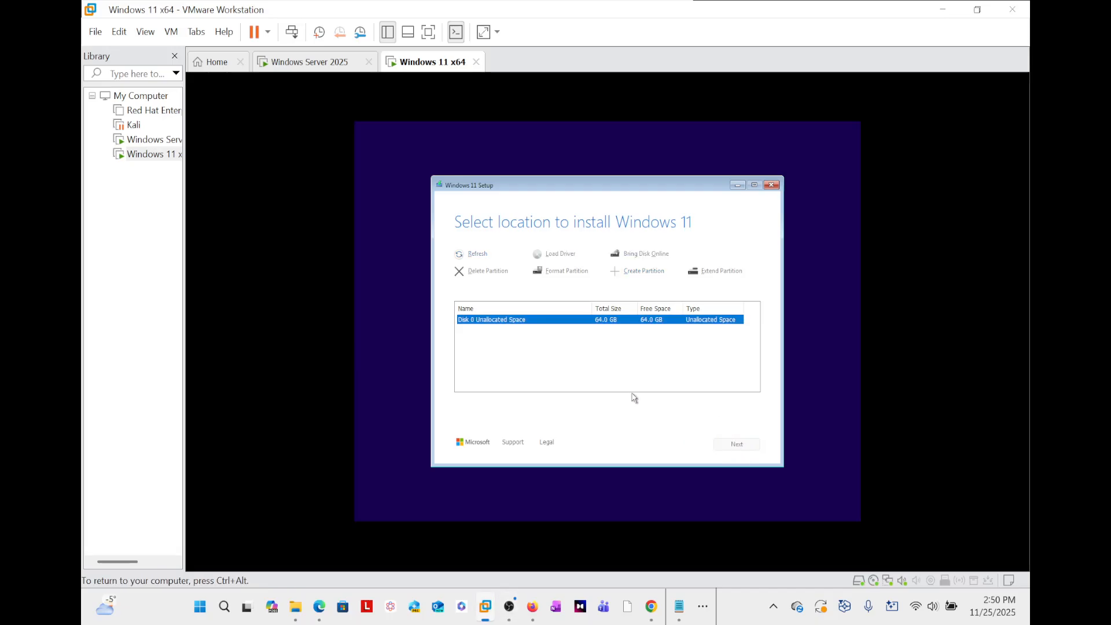
key("ctrl+alt")
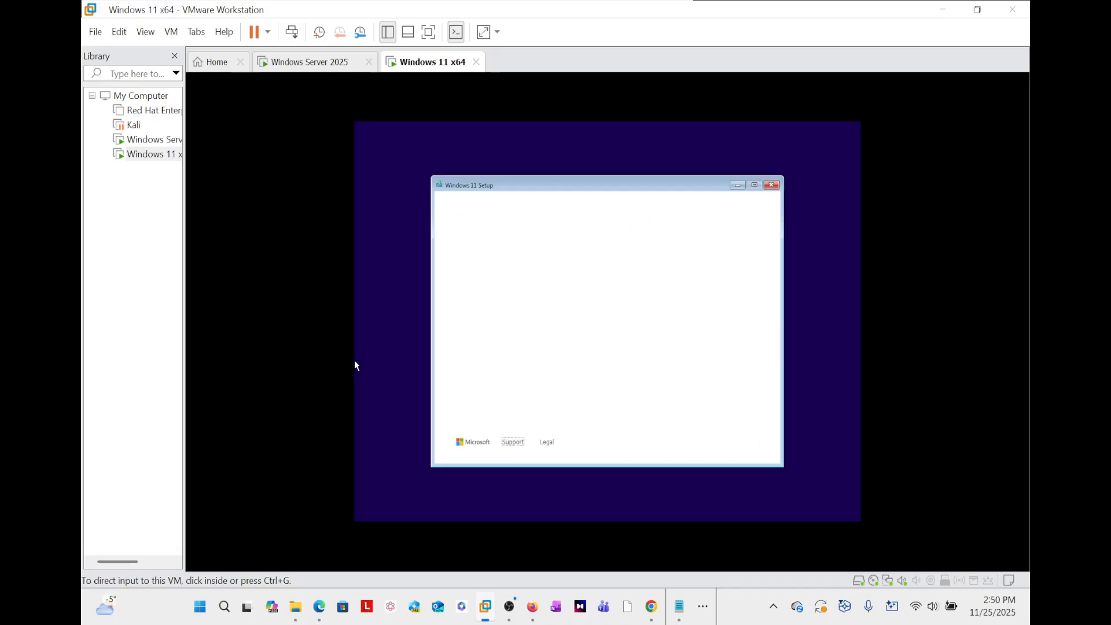
left_click(355, 360)
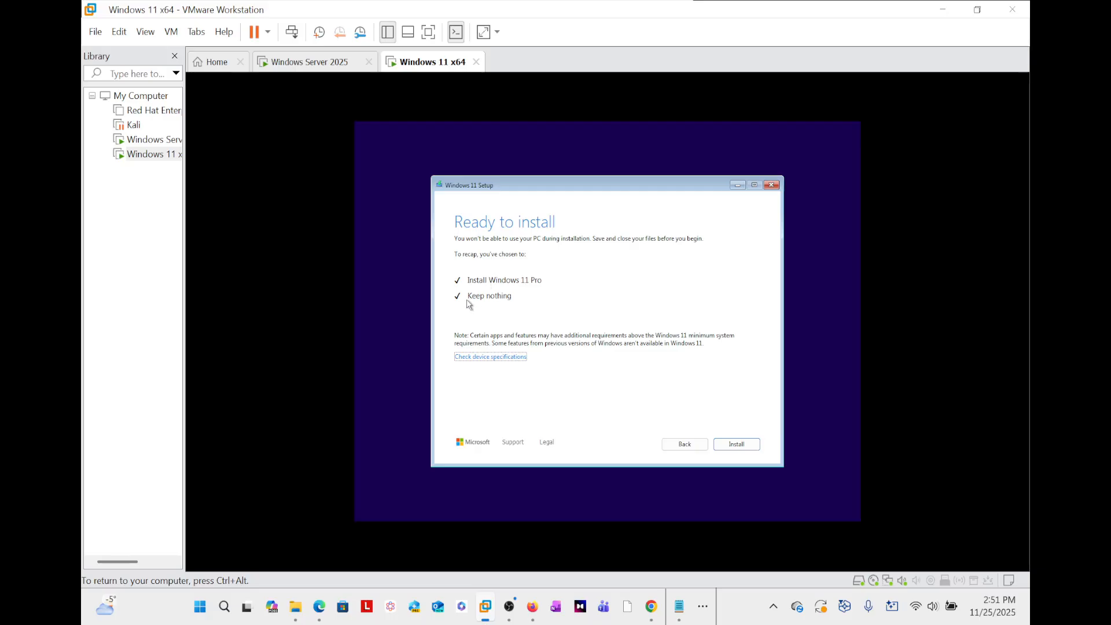
left_click(736, 446)
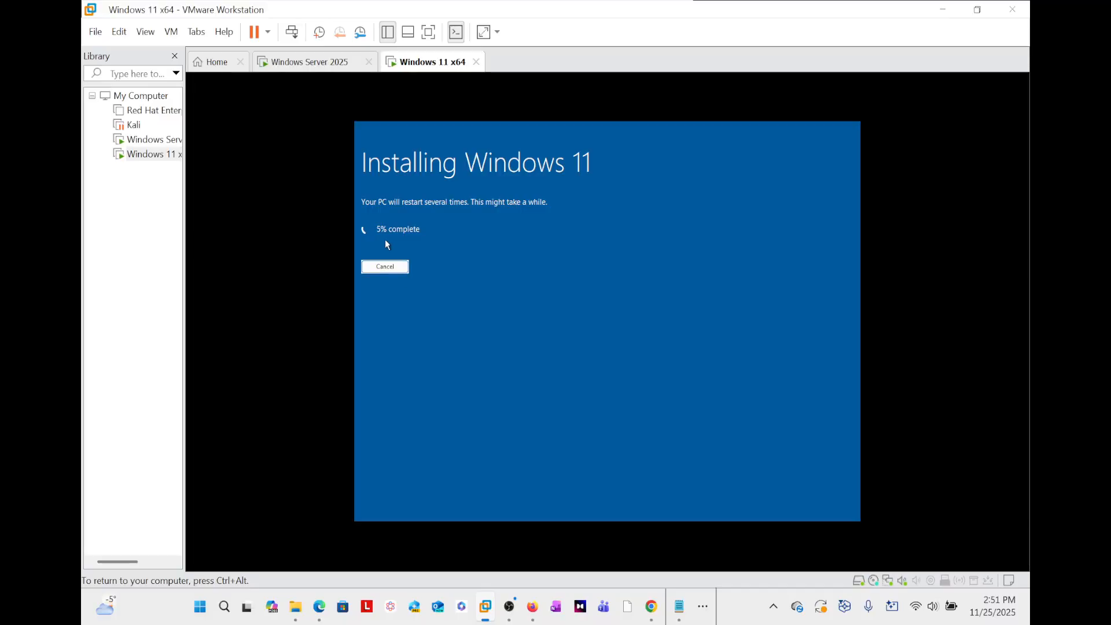
Step: Release the mouse to the host and let the installation run until the VM restarts
key("ctrl+alt")
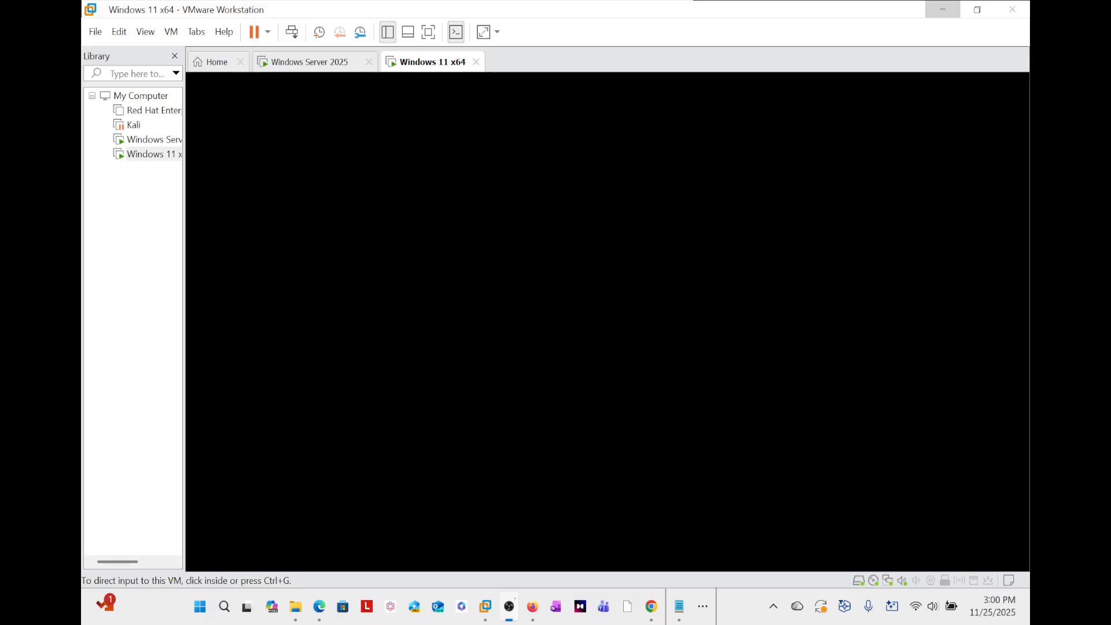
Step: Wait while the VM reboots into the Windows 11 out-of-box setup
left_click(591, 313)
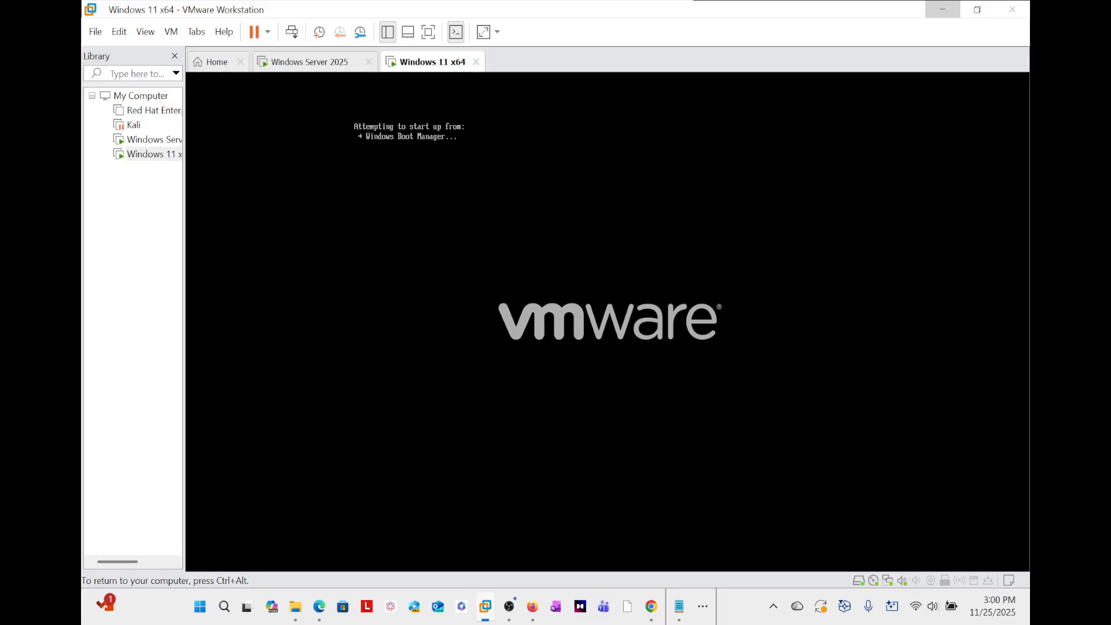
key("ctrl+alt")
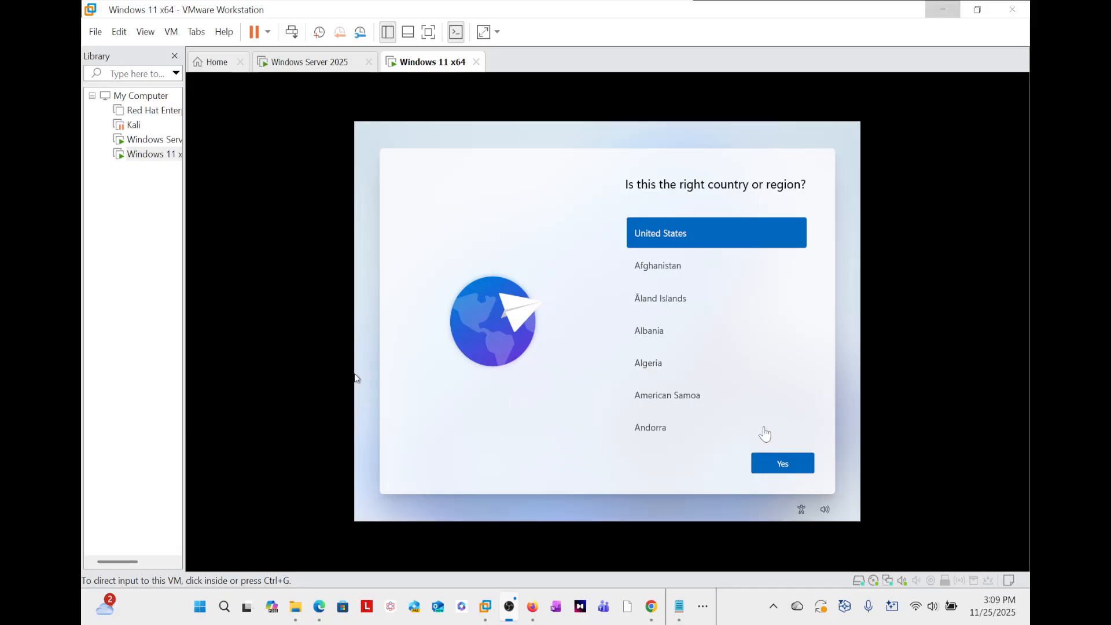
Step: Confirm United States as the region and US as the keyboard layout
left_click(781, 463)
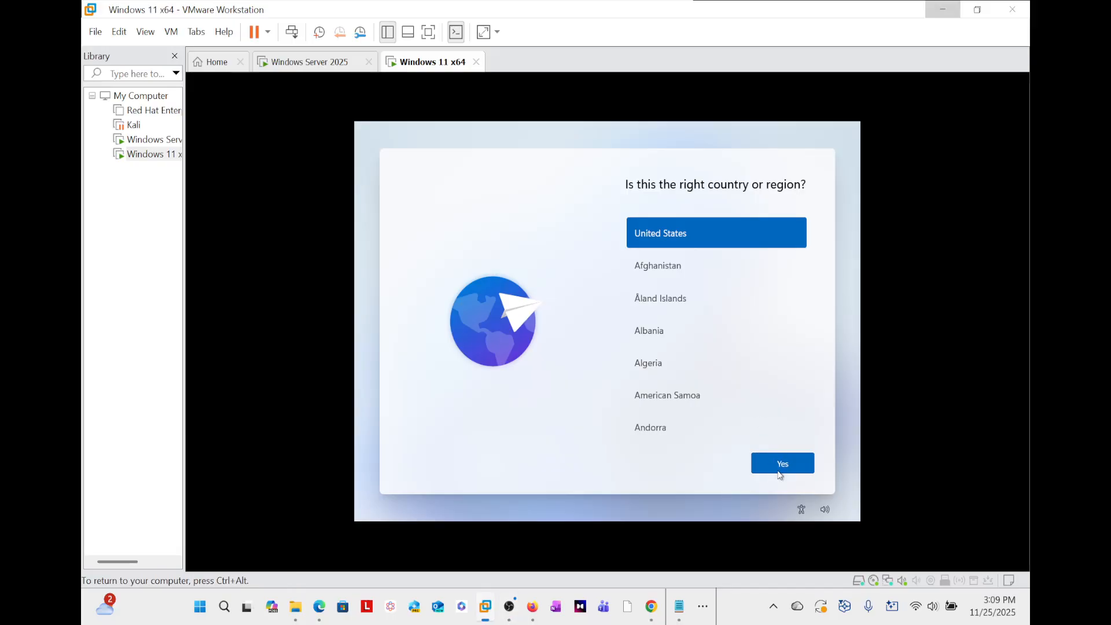
left_click(781, 474)
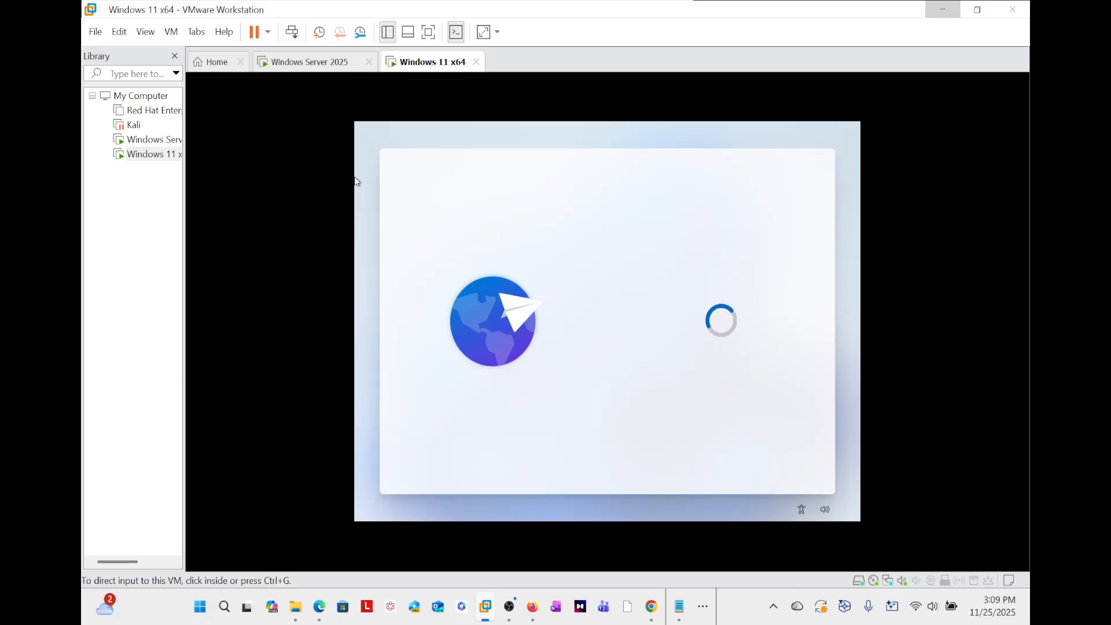
left_click(464, 390)
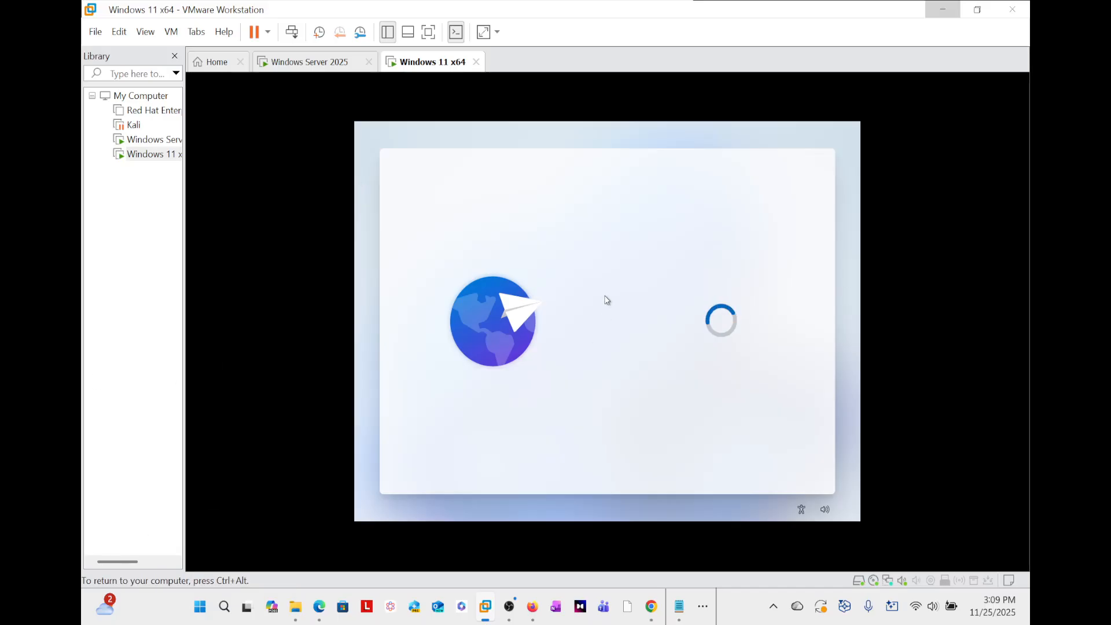
key("ctrl+alt")
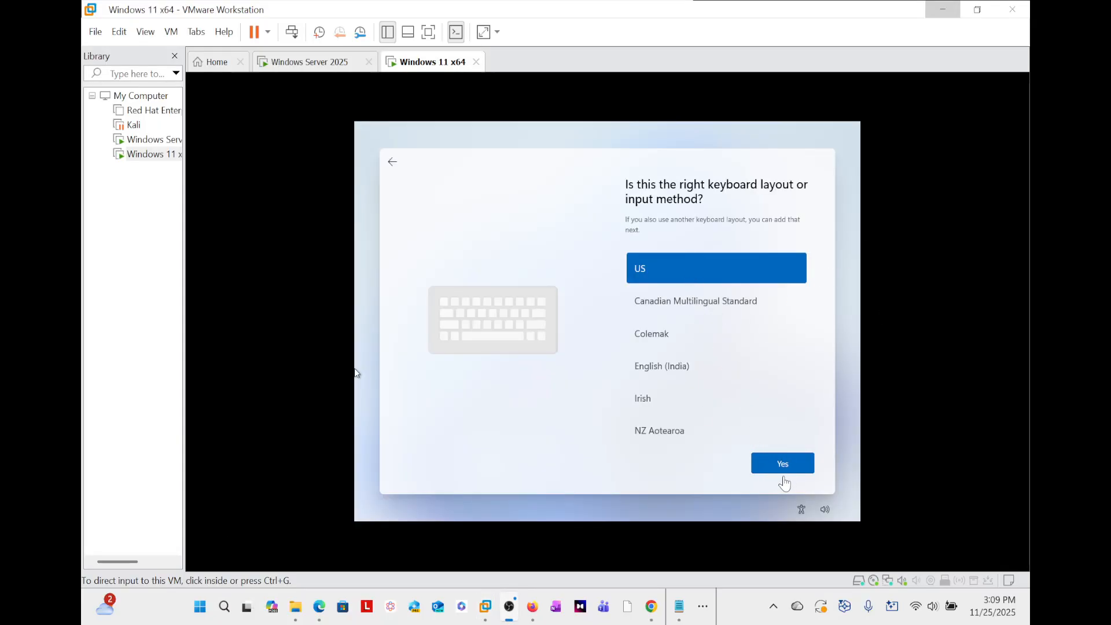
left_click(359, 374)
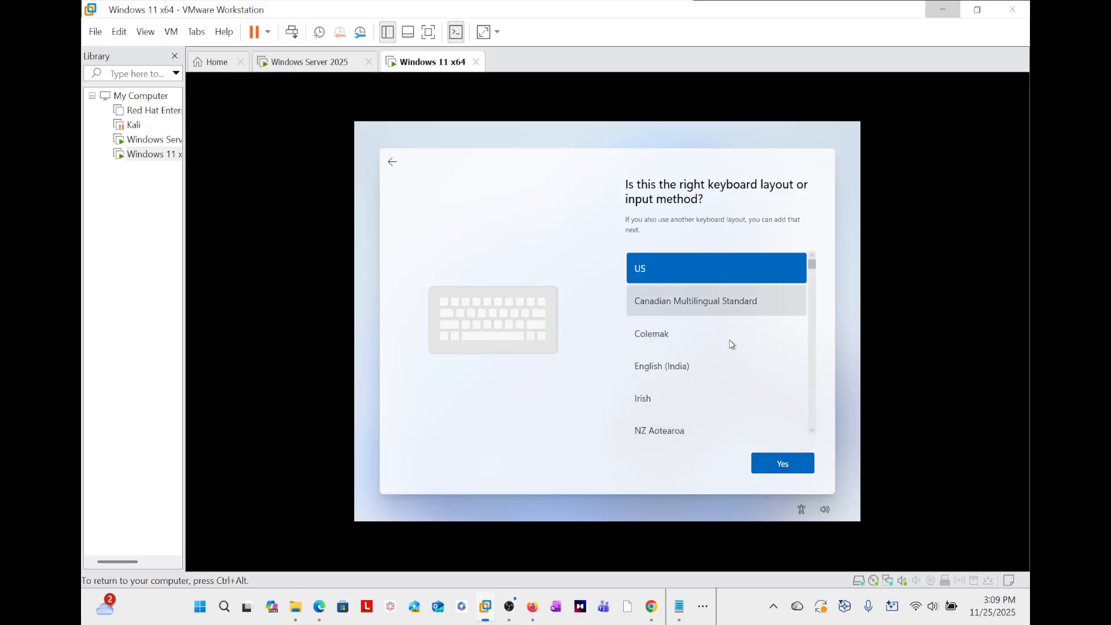
left_click(789, 467)
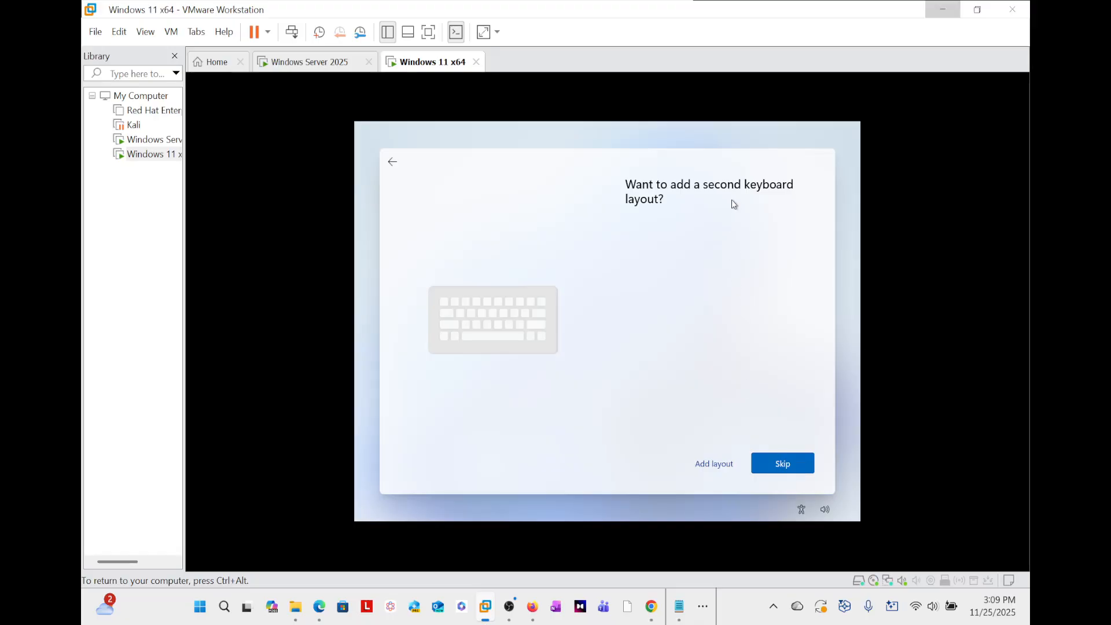
Step: Skip adding a second keyboard layout
left_click(799, 470)
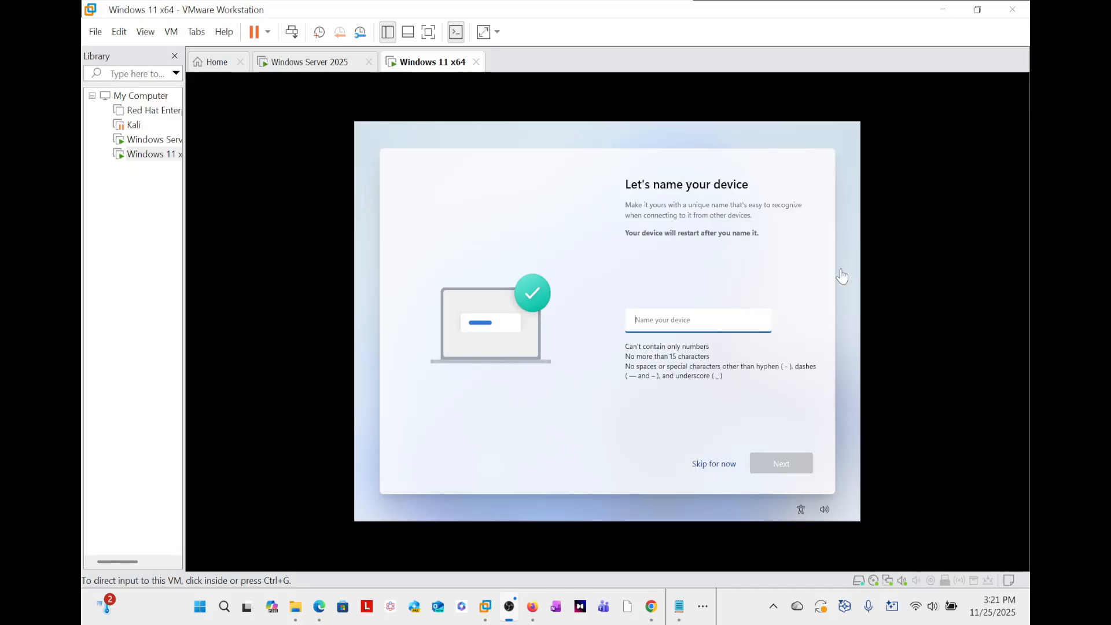
Step: Name the device Win11 and continue
left_click(677, 323)
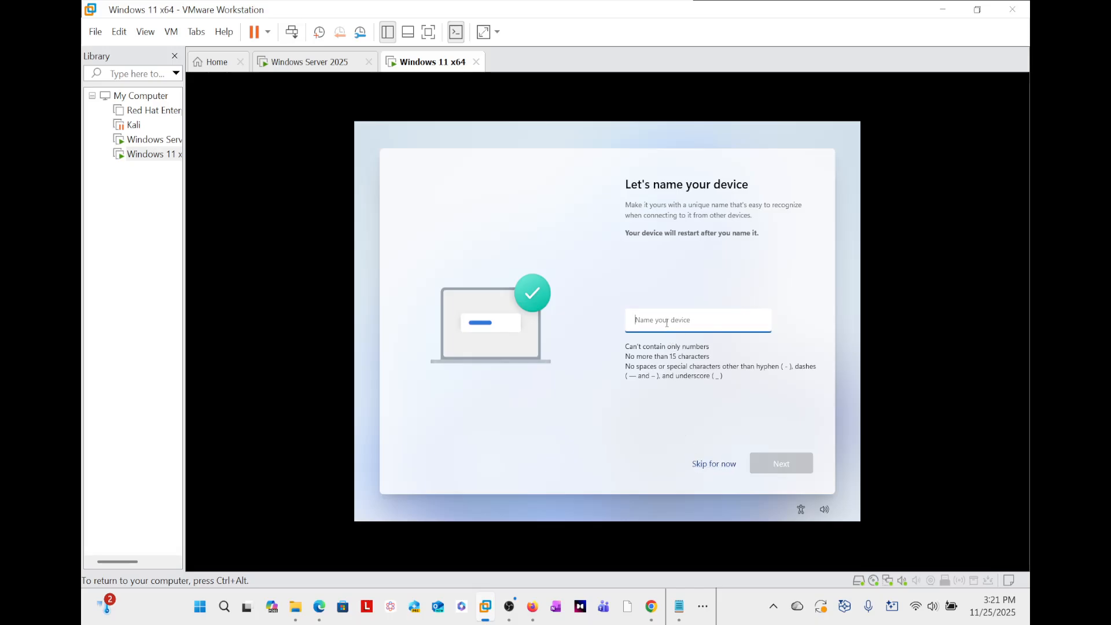
type("Win11")
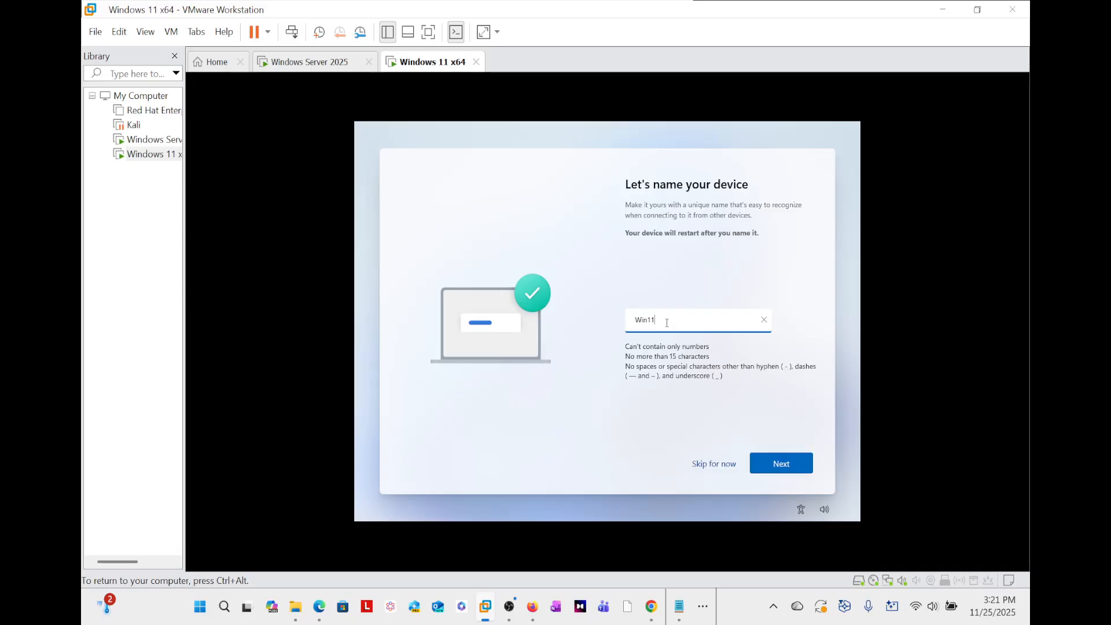
left_click(786, 467)
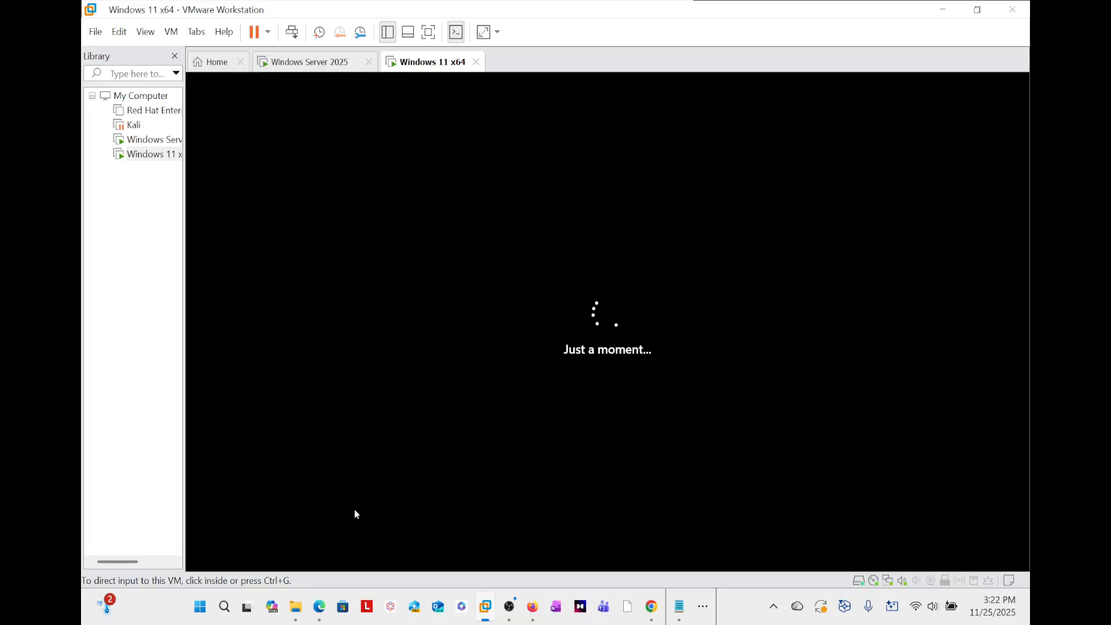
Step: Choose 'Set up for personal use' and continue
key("alt+Tab")
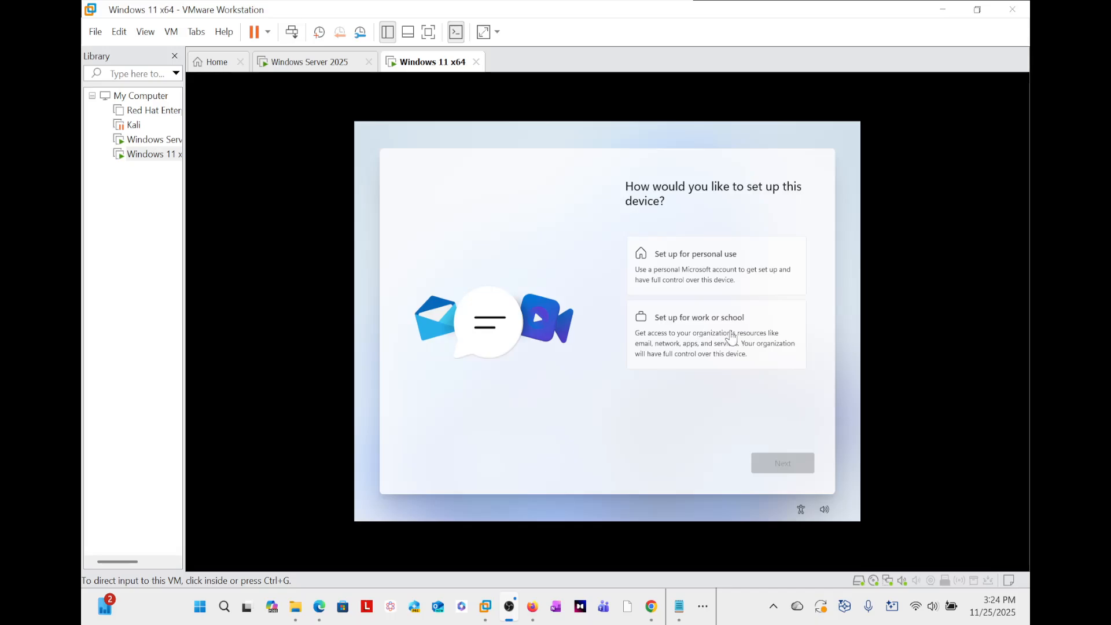
left_click(694, 343)
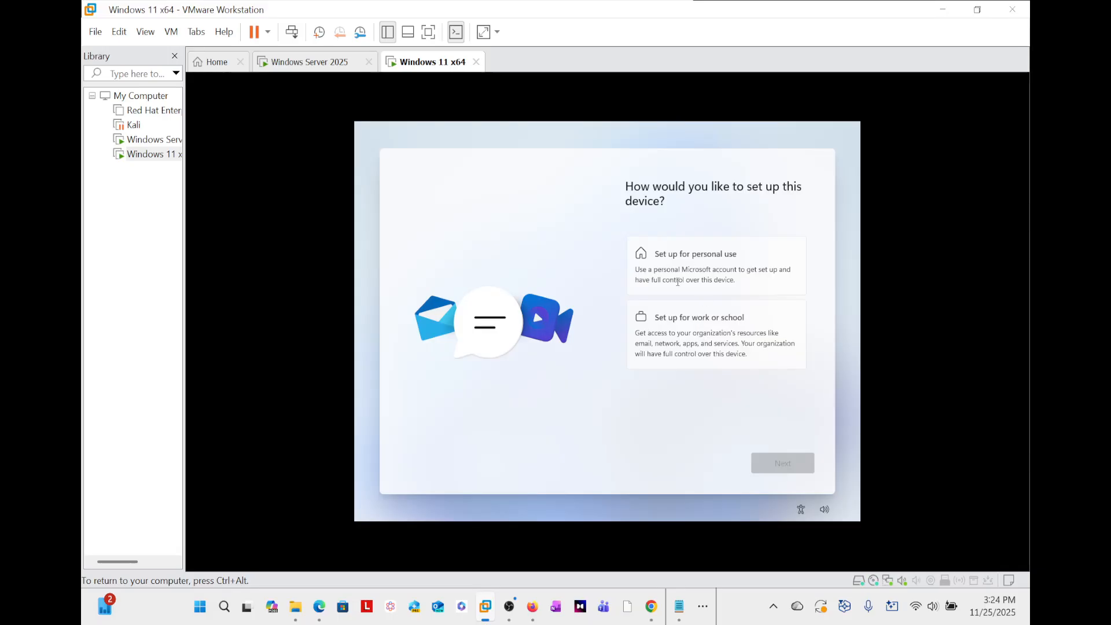
left_click(696, 273)
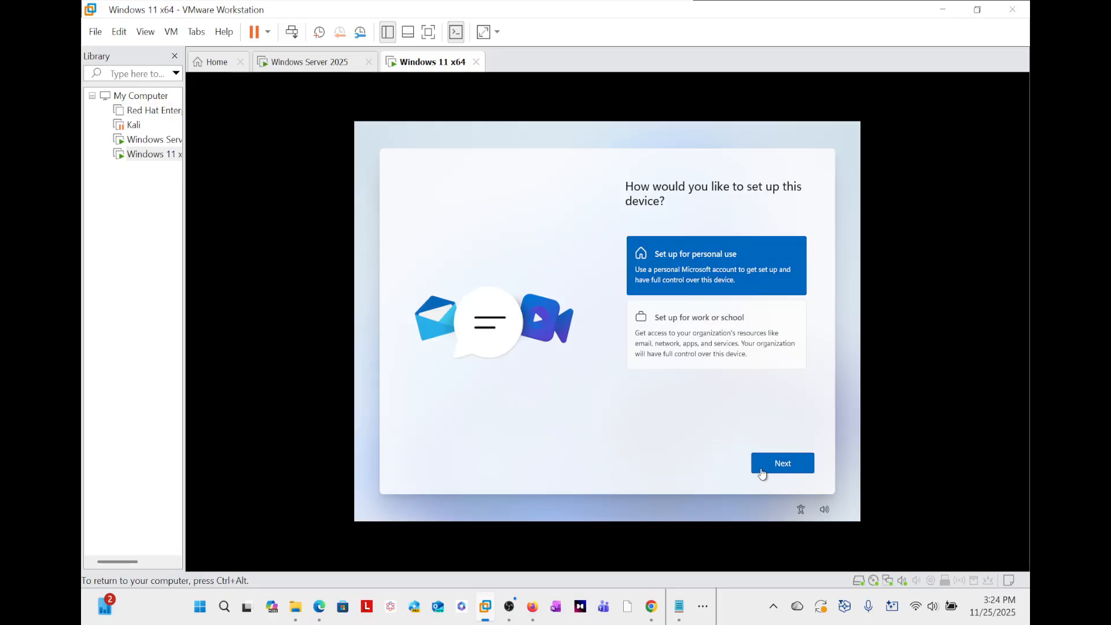
left_click(794, 463)
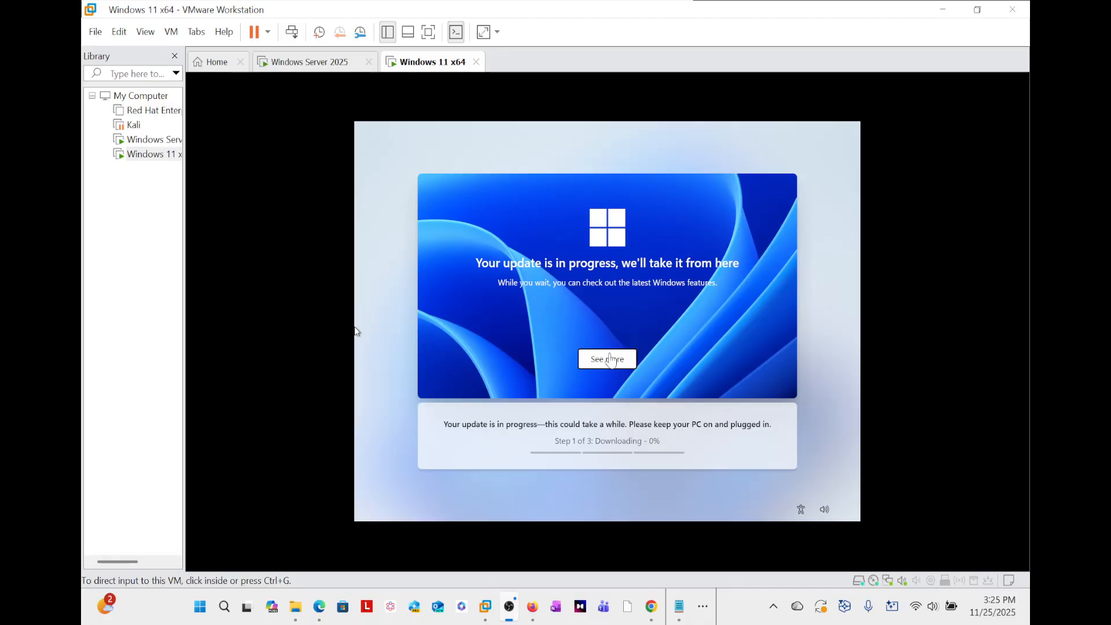
Step: Let the Windows 11 update finish downloading and the VM reboot to the Windows logo
left_click(604, 365)
key("ctrl+alt")
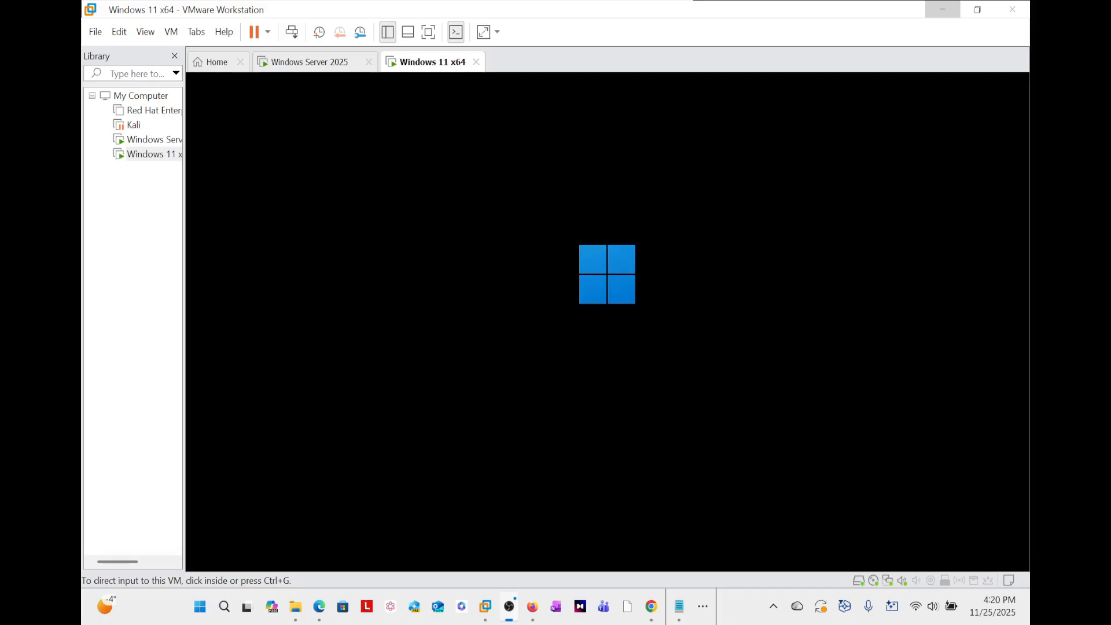
Step: Wait while the Windows 11 update installs to 100% and reaches the sign-in page
left_click(571, 356)
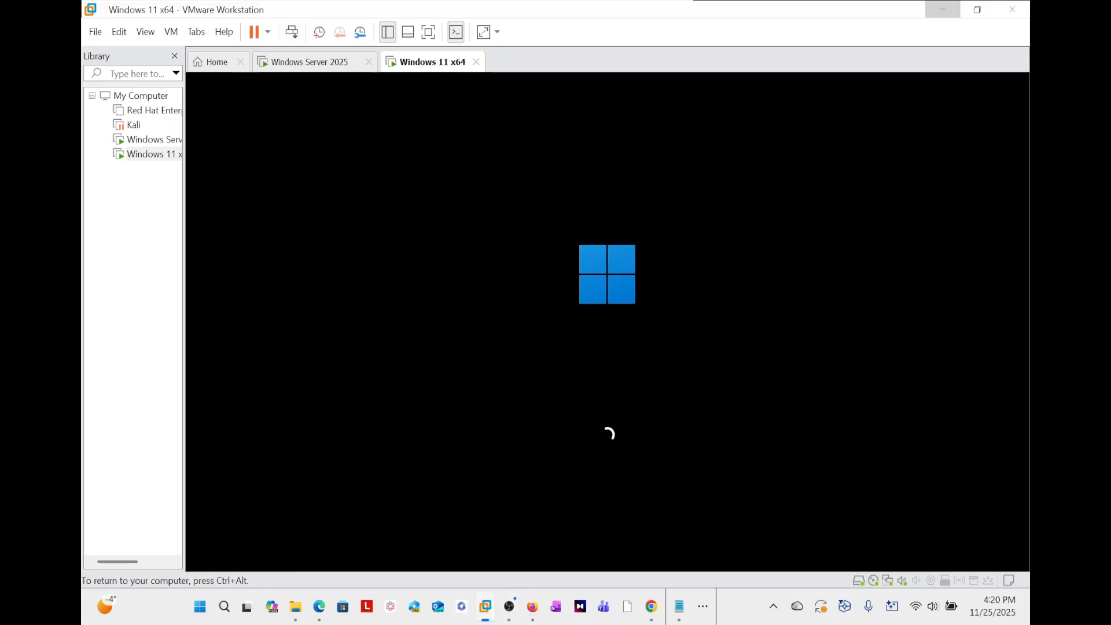
key("ctrl+alt")
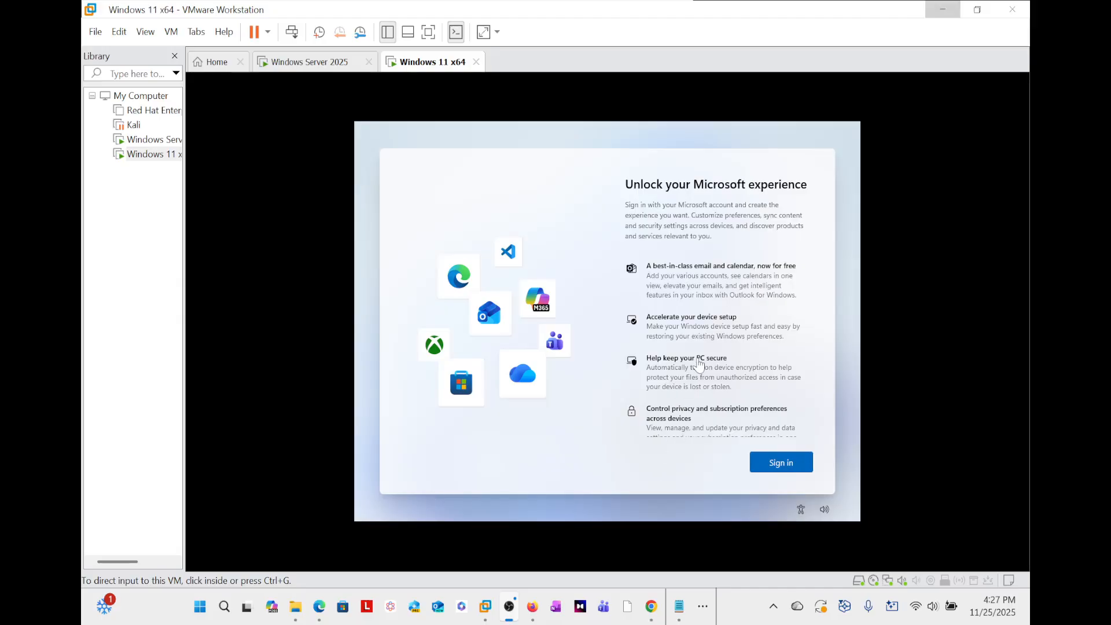
Step: Scroll the 'Unlock your Microsoft experience' list and choose Sign in with a Microsoft account
left_click(615, 253)
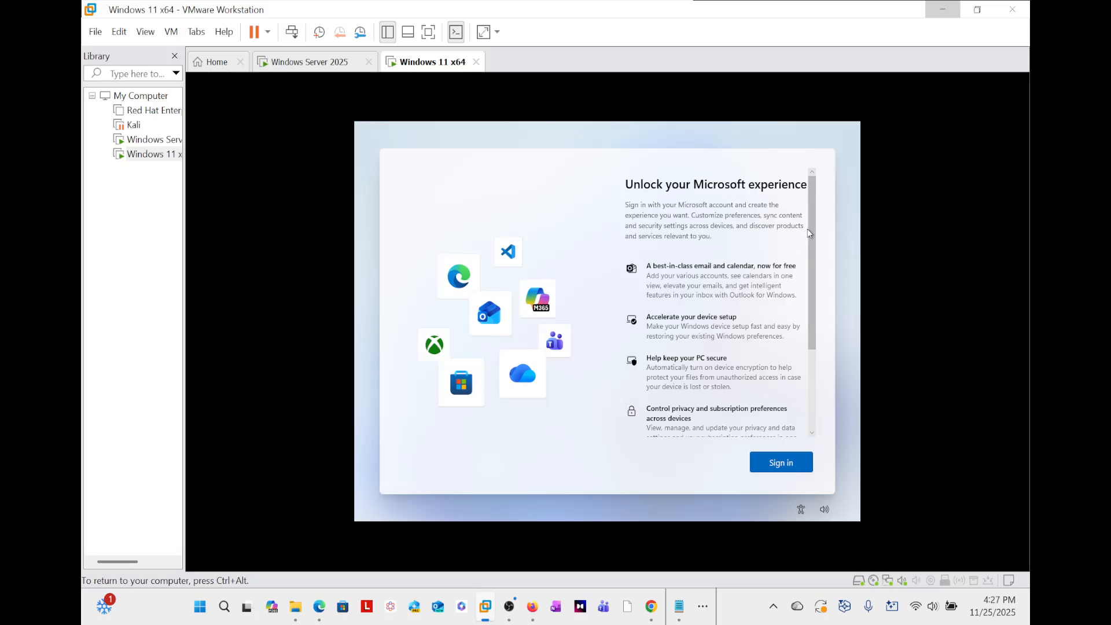
left_click_drag(811, 233, 810, 345)
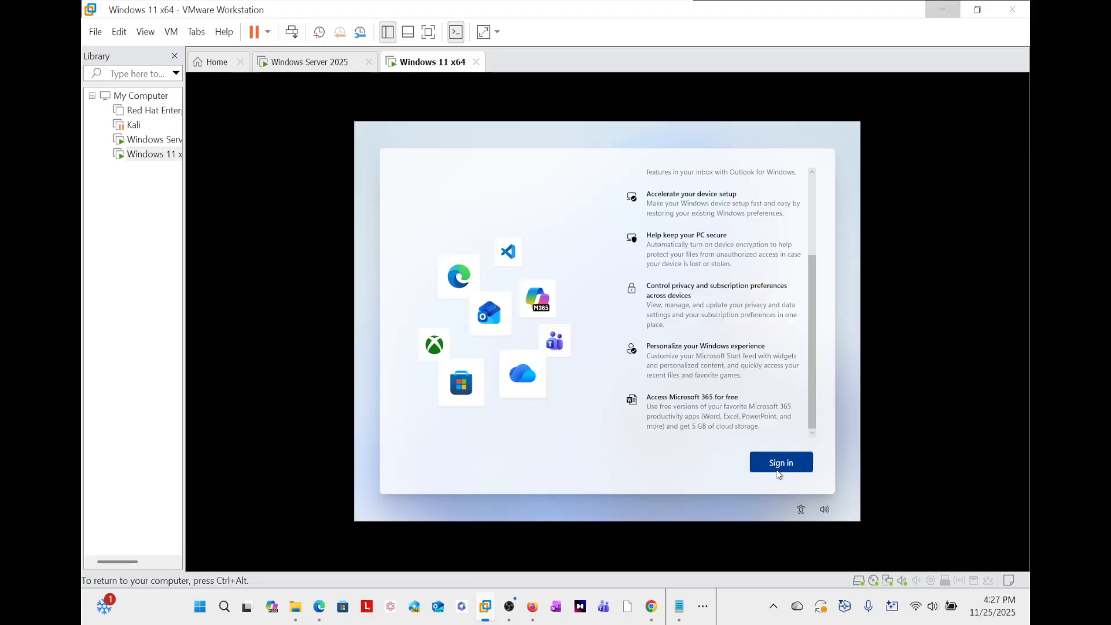
scroll(825, 313, "up", 5)
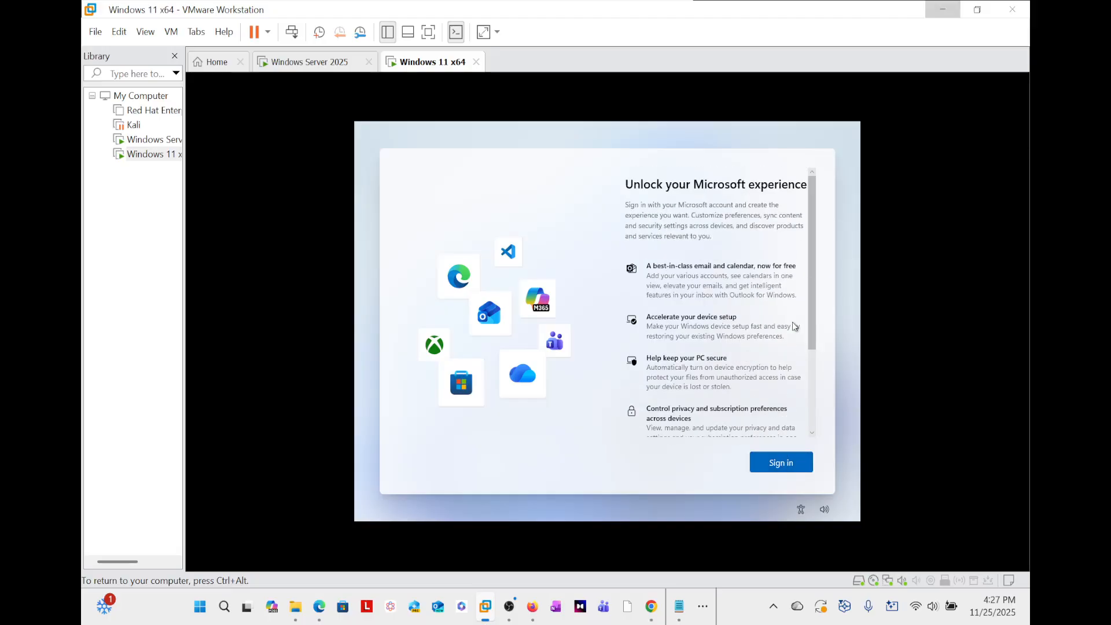
left_click(776, 464)
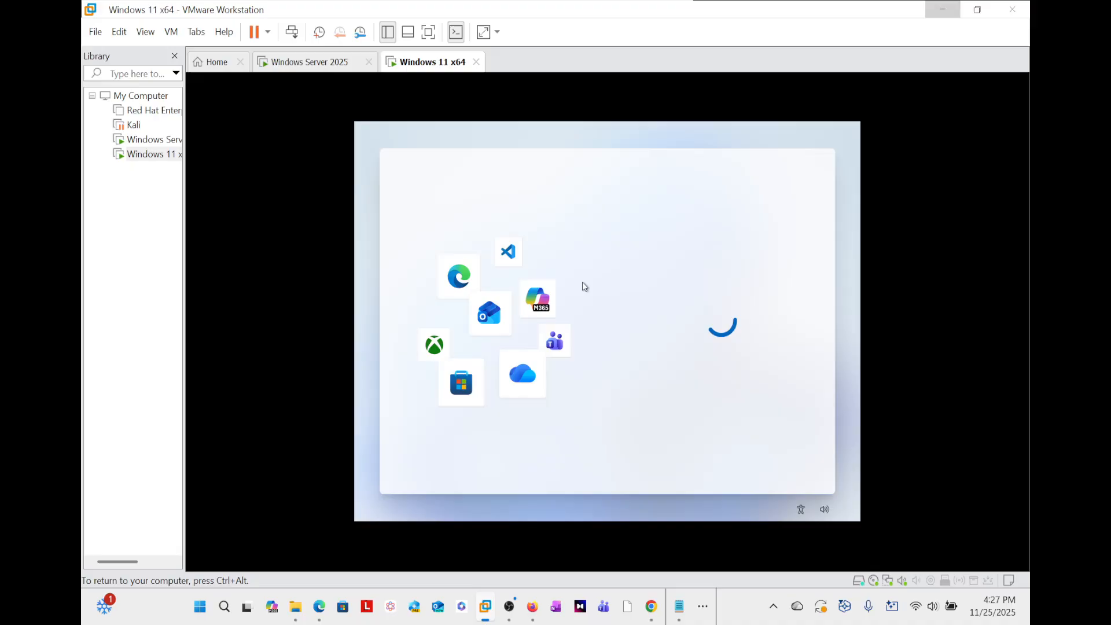
Step: Try a passkey sign-in from Sign-in options, cancel it, and return to the email sign-in form
key("ctrl+alt")
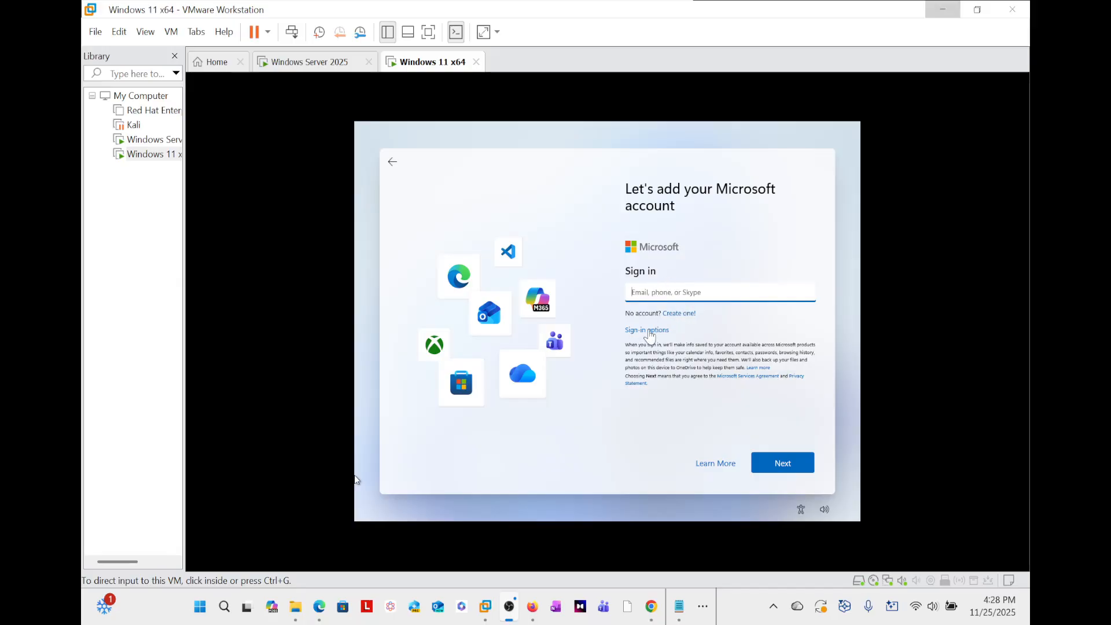
left_click(357, 480)
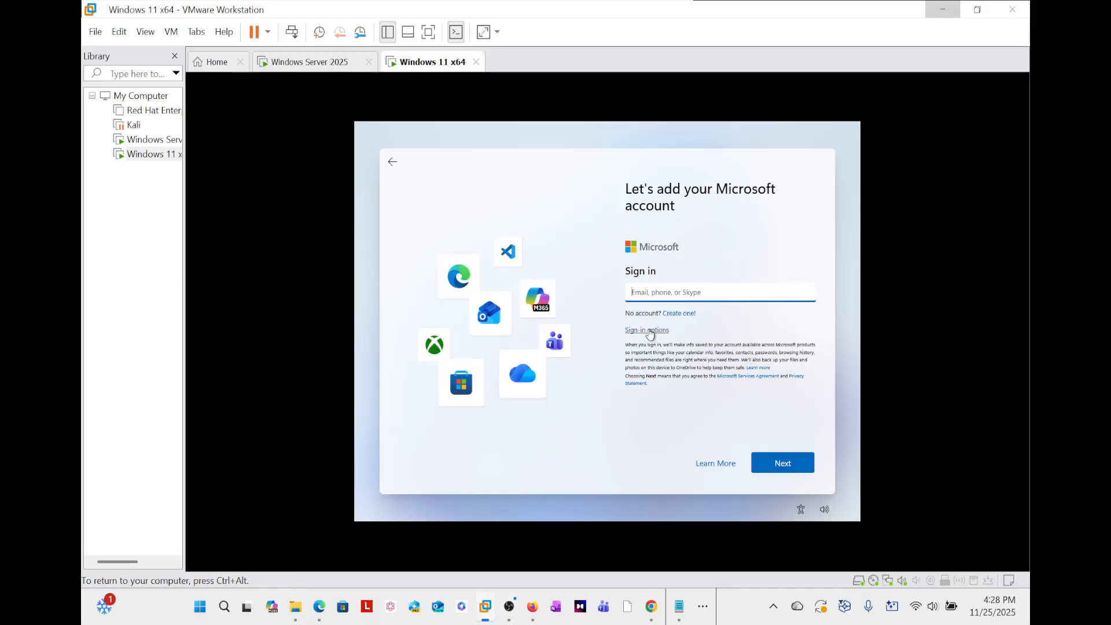
left_click(651, 334)
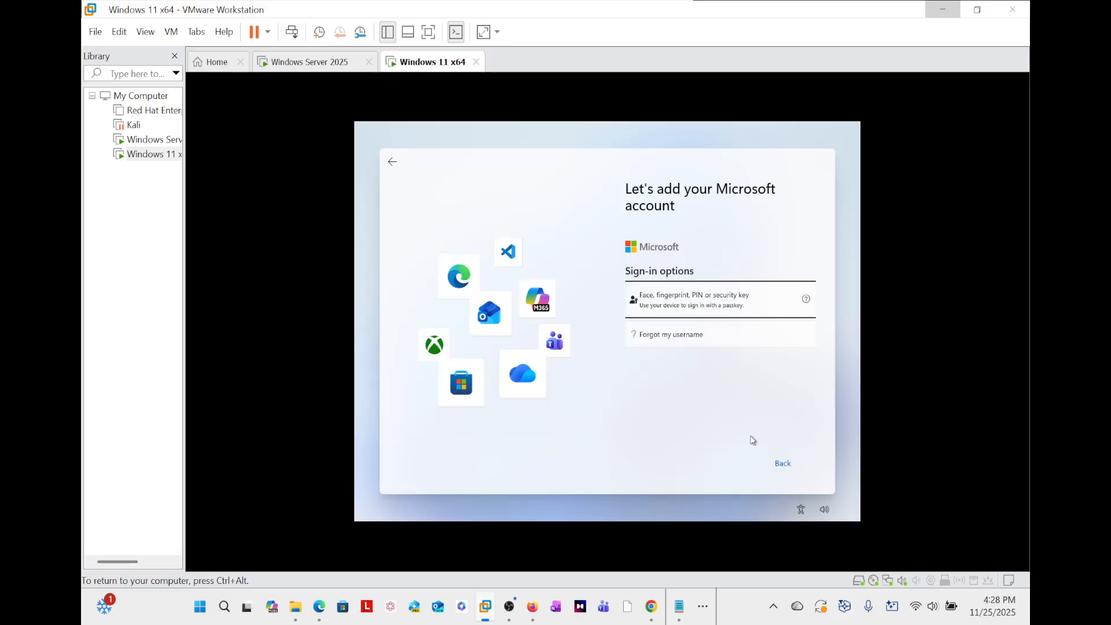
left_click(709, 306)
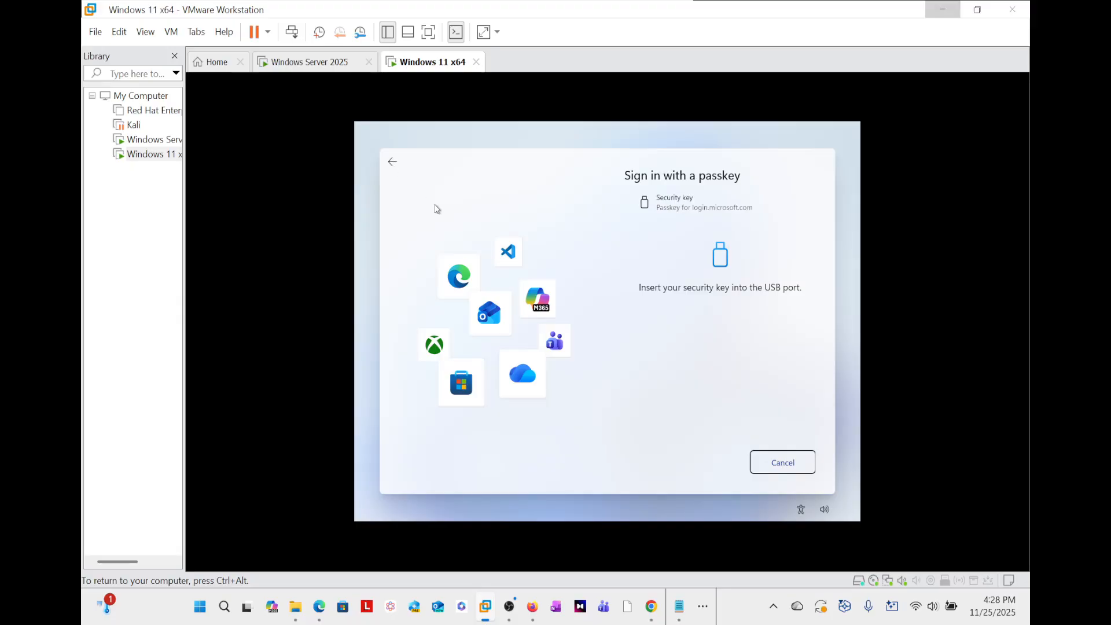
left_click(787, 465)
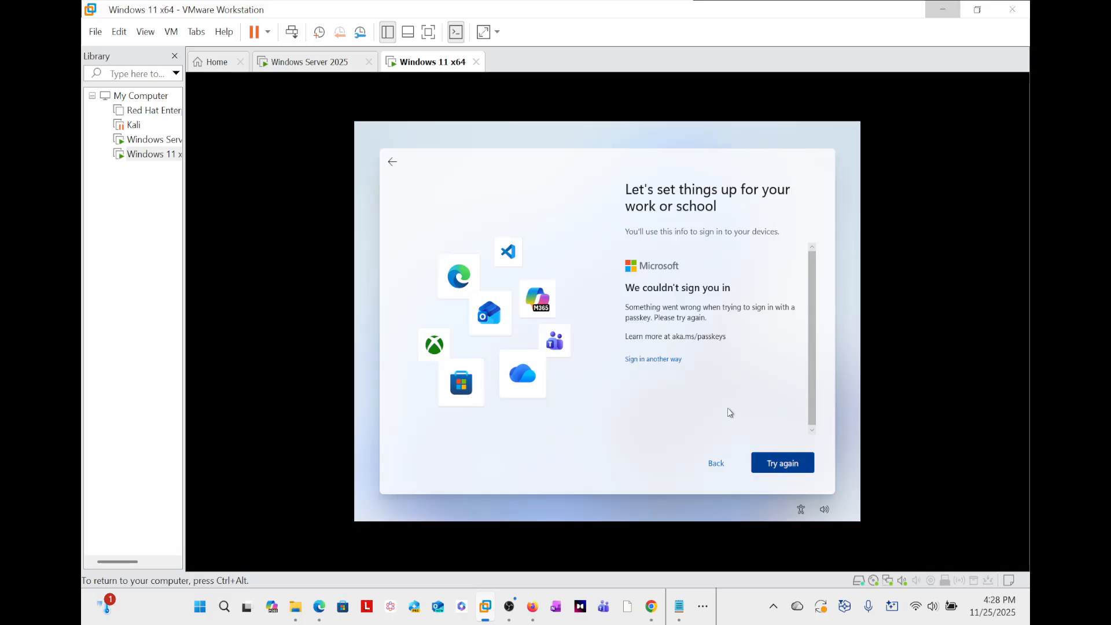
left_click(672, 363)
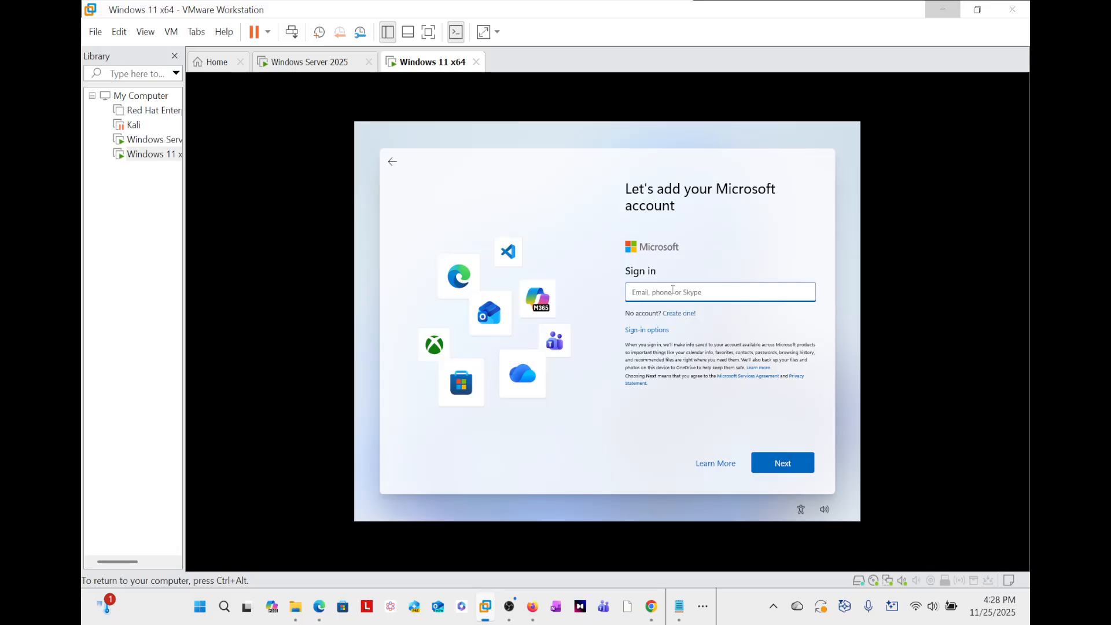
Step: Enter the Microsoft account e-mail address in the sign-in field and submit it
type("contac")
key("BackSpace")
key("BackSpace")
key("ctrl+alt")
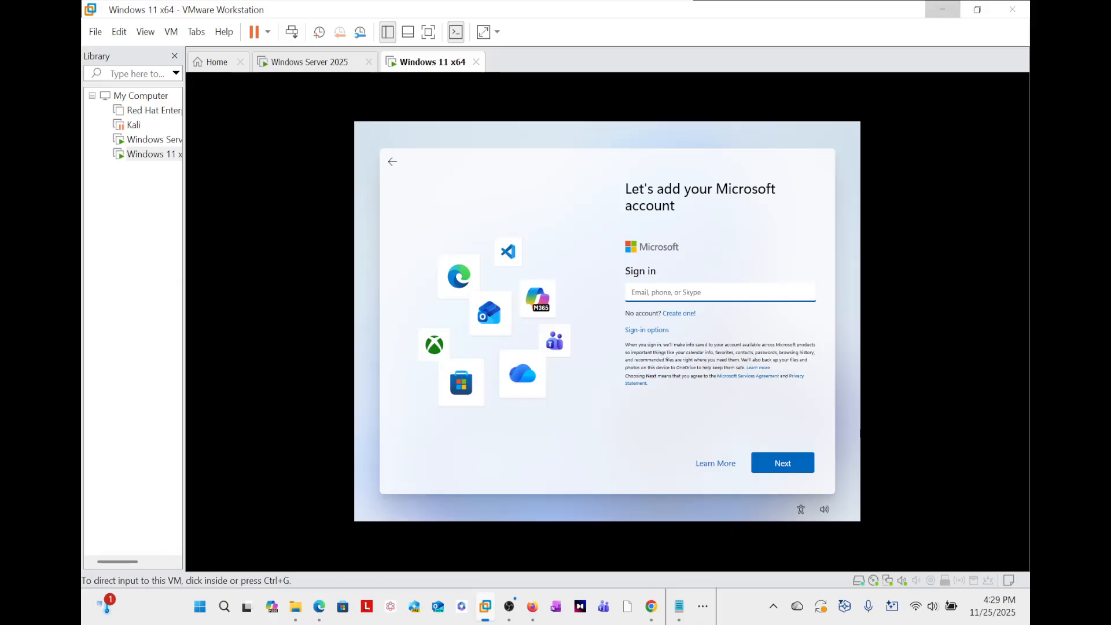
left_click(662, 290)
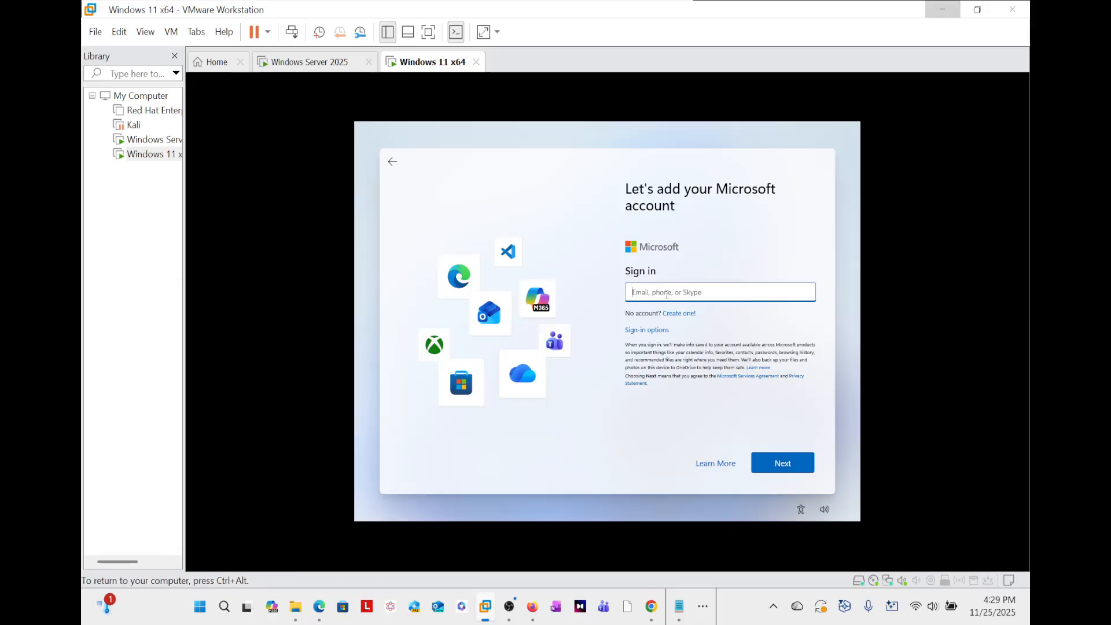
key("ctrl+alt")
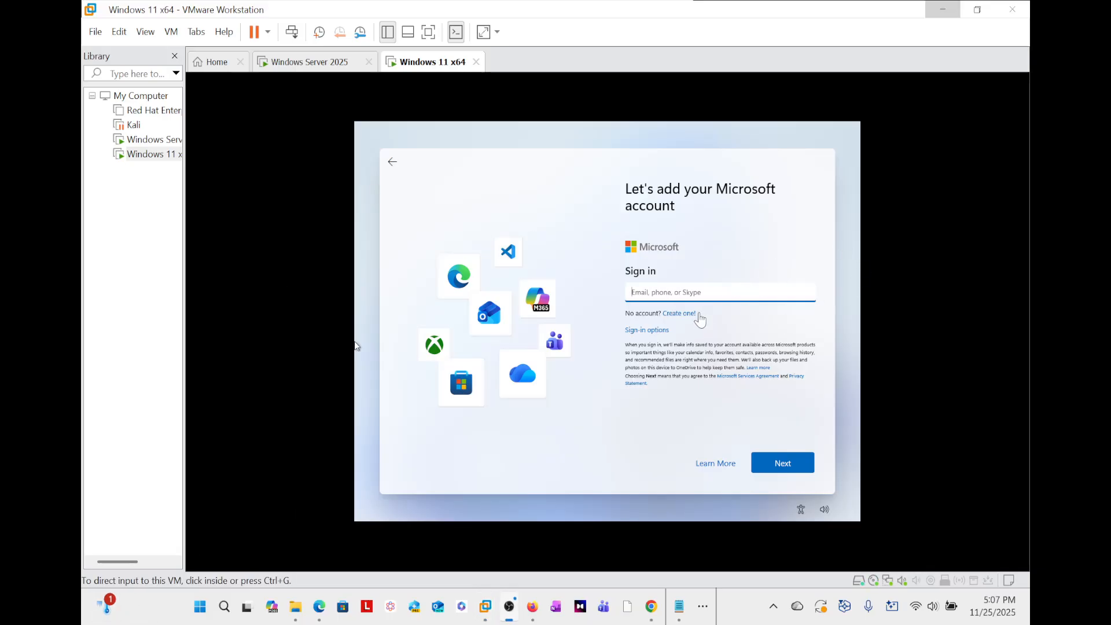
left_click(698, 290)
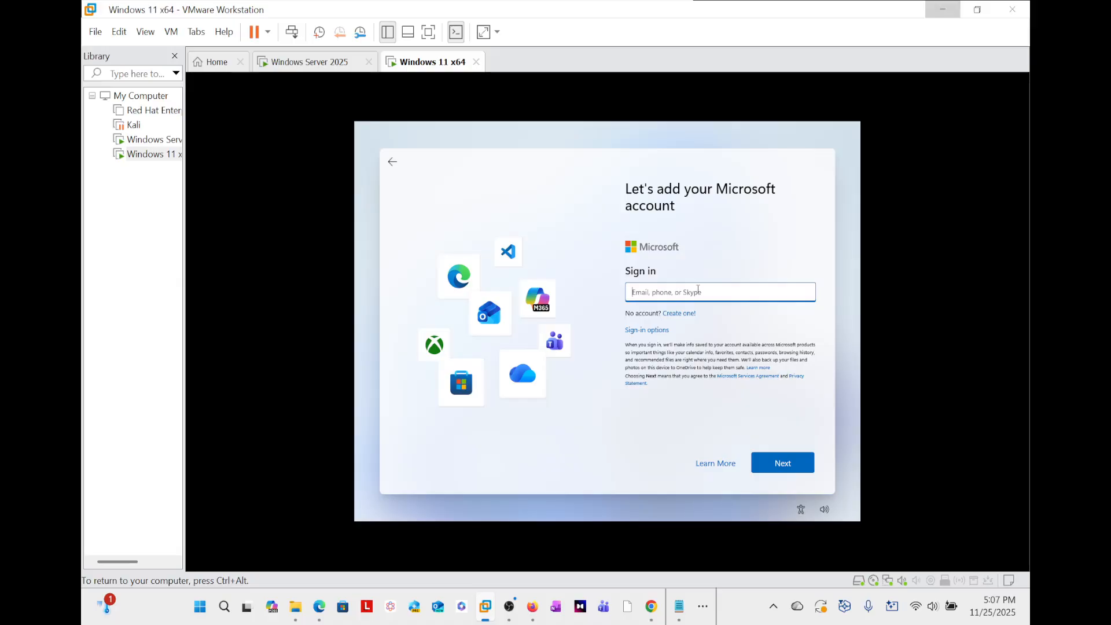
left_click(782, 464)
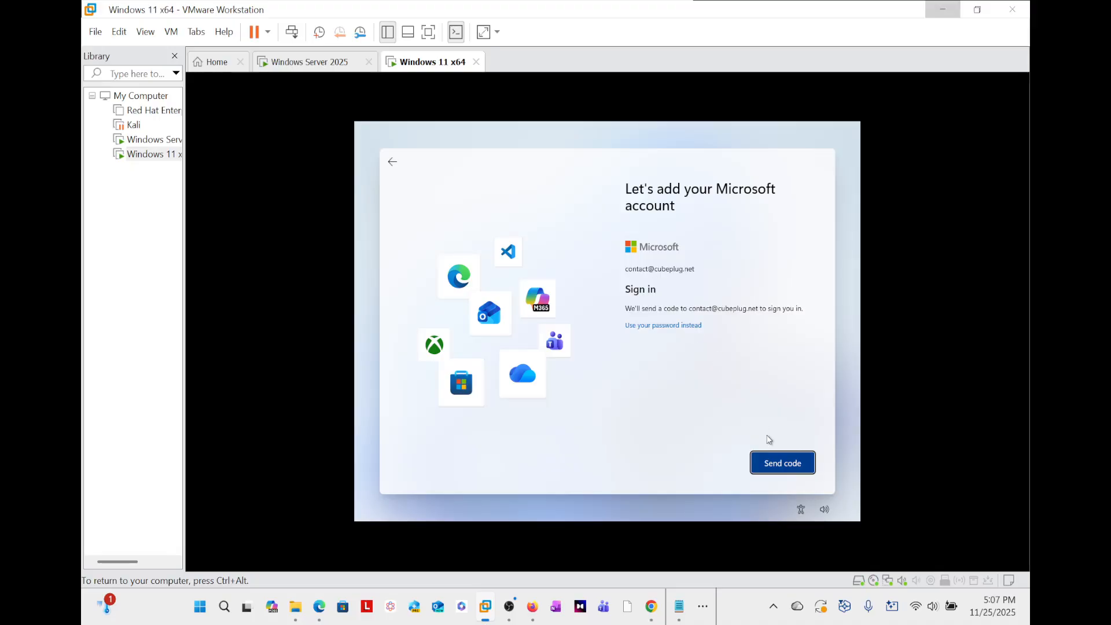
Step: Have a sign-in code e-mailed, enter the received code, and sign in
left_click(782, 468)
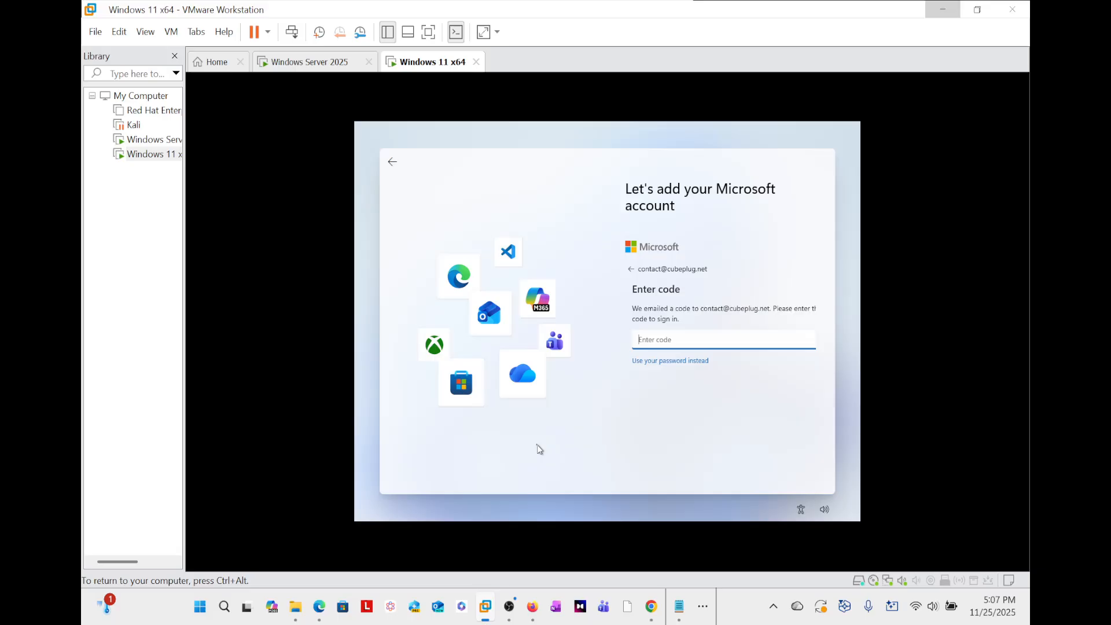
key("ctrl+alt")
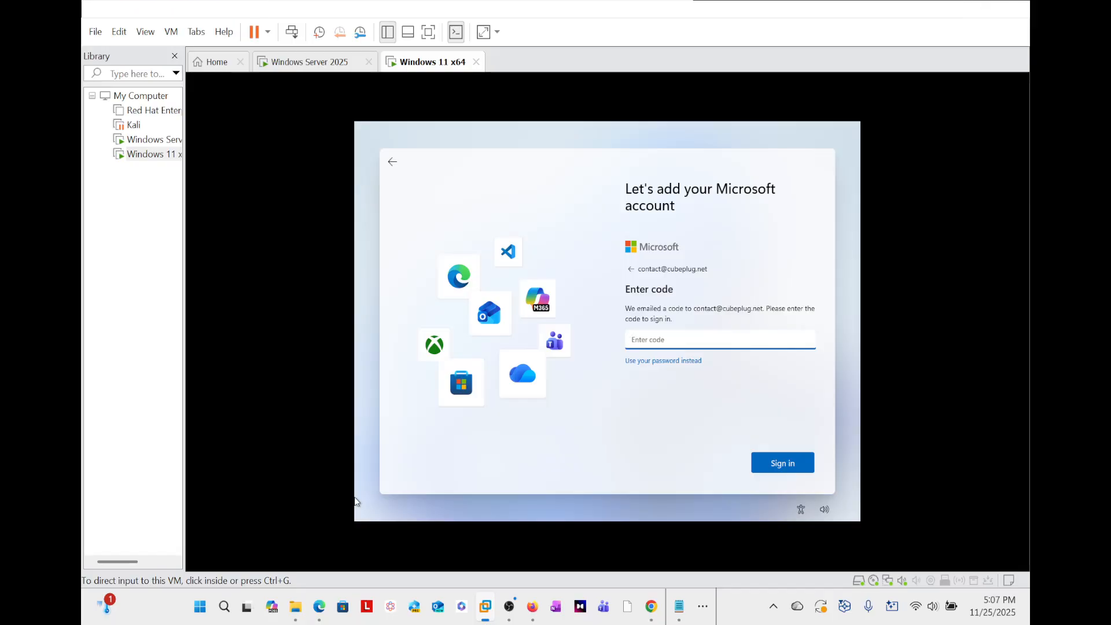
left_click(716, 338)
left_click(706, 342)
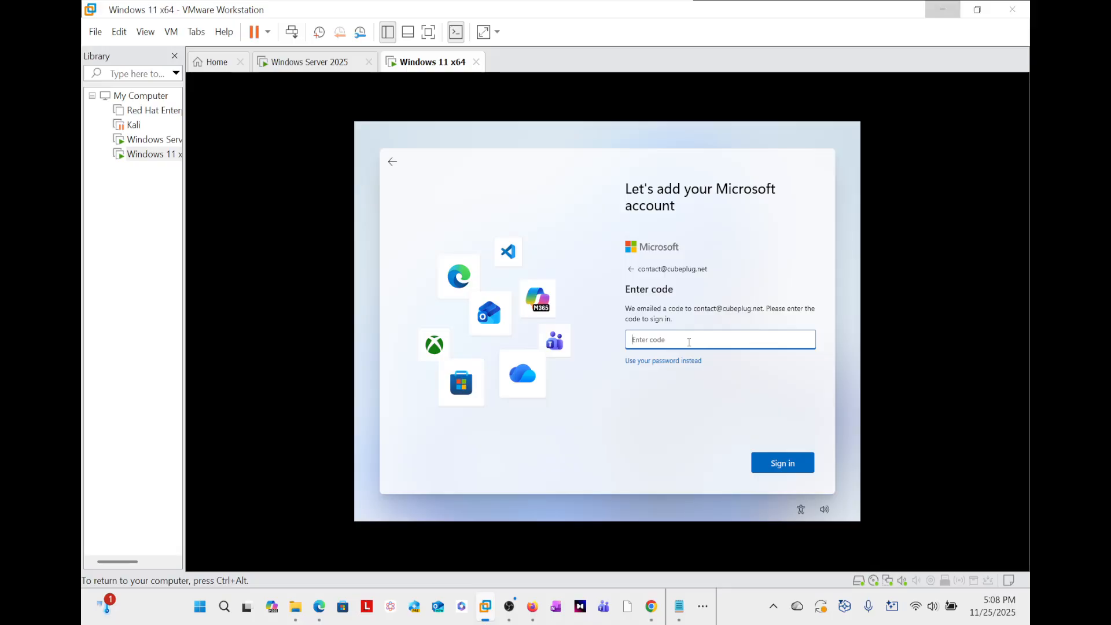
left_click(793, 470)
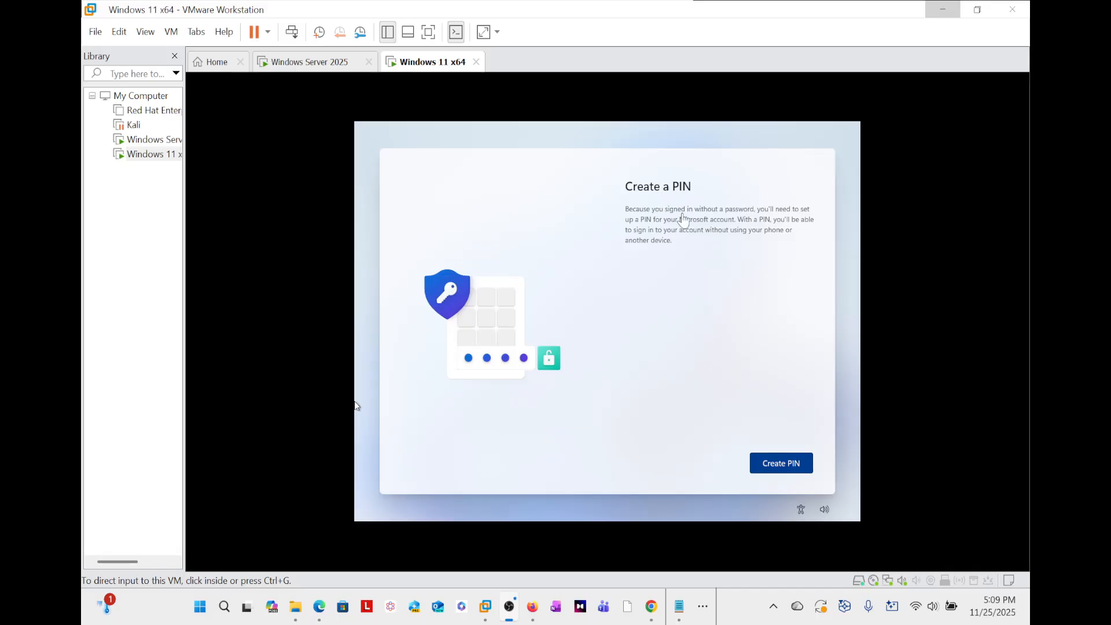
Step: Create a 4-digit sign-in PIN, confirm it, and accept with OK
left_click(784, 463)
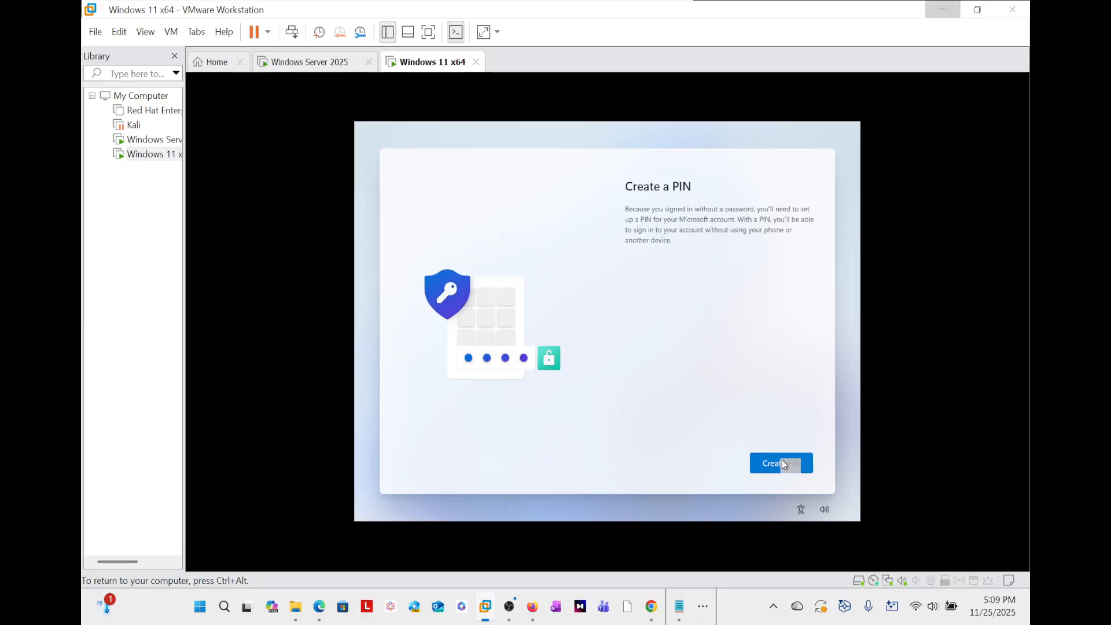
left_click(783, 463)
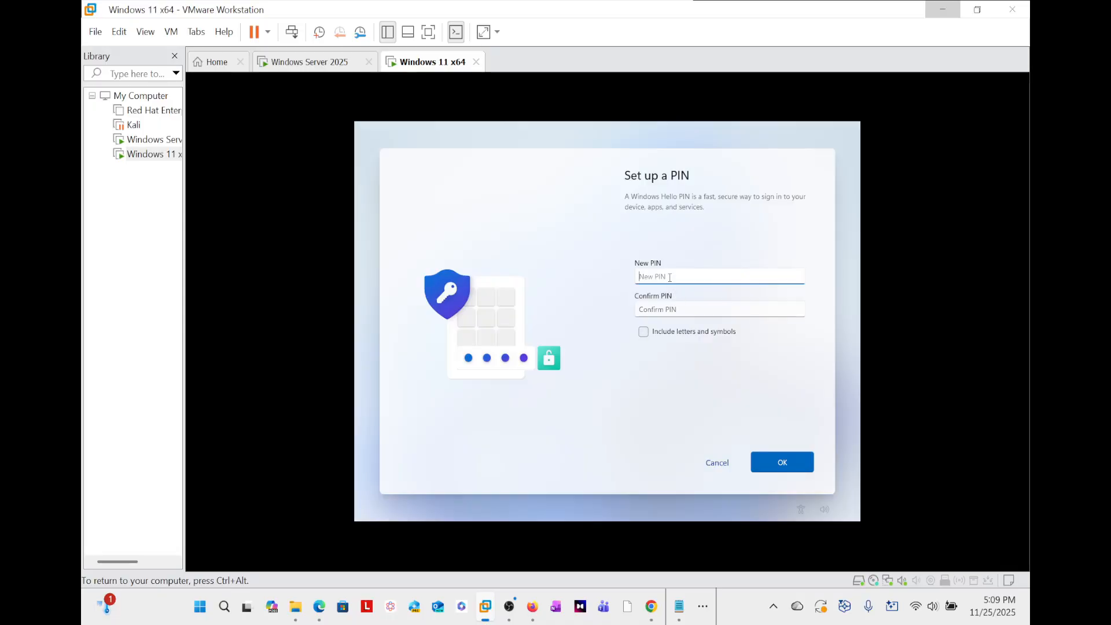
key("BackSpace")
key("Tab")
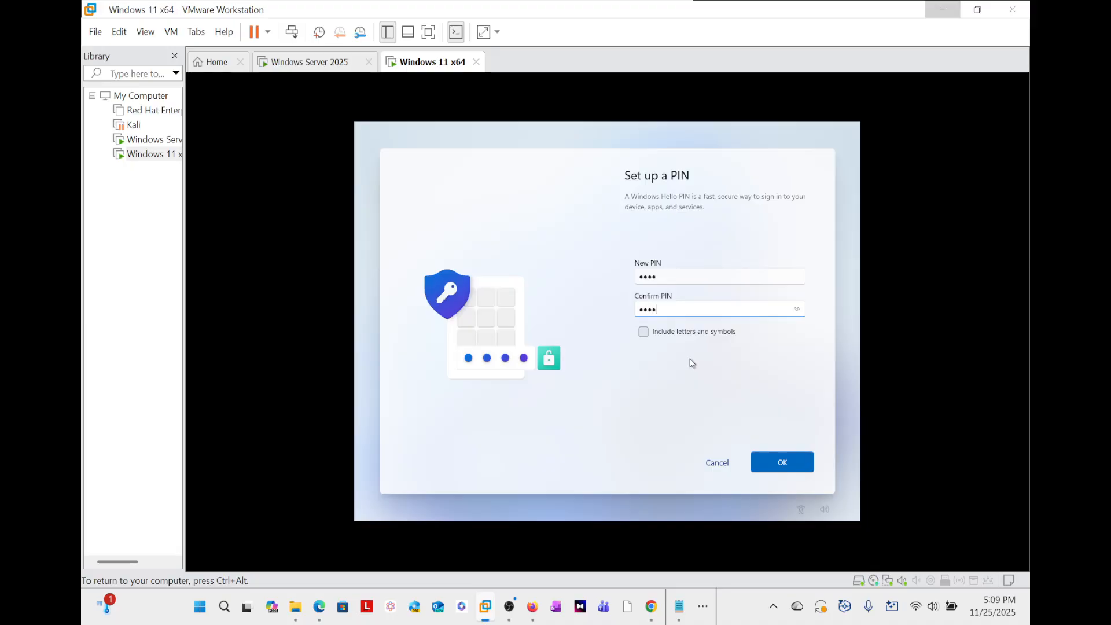
left_click(787, 463)
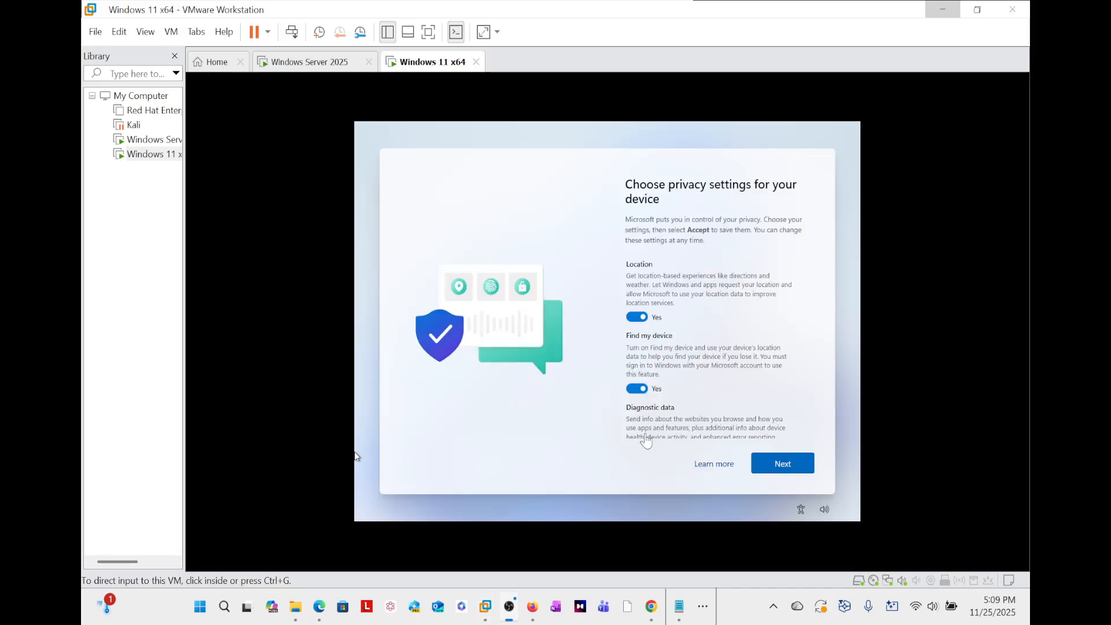
Step: Step through the privacy options and accept the privacy settings
left_click(777, 469)
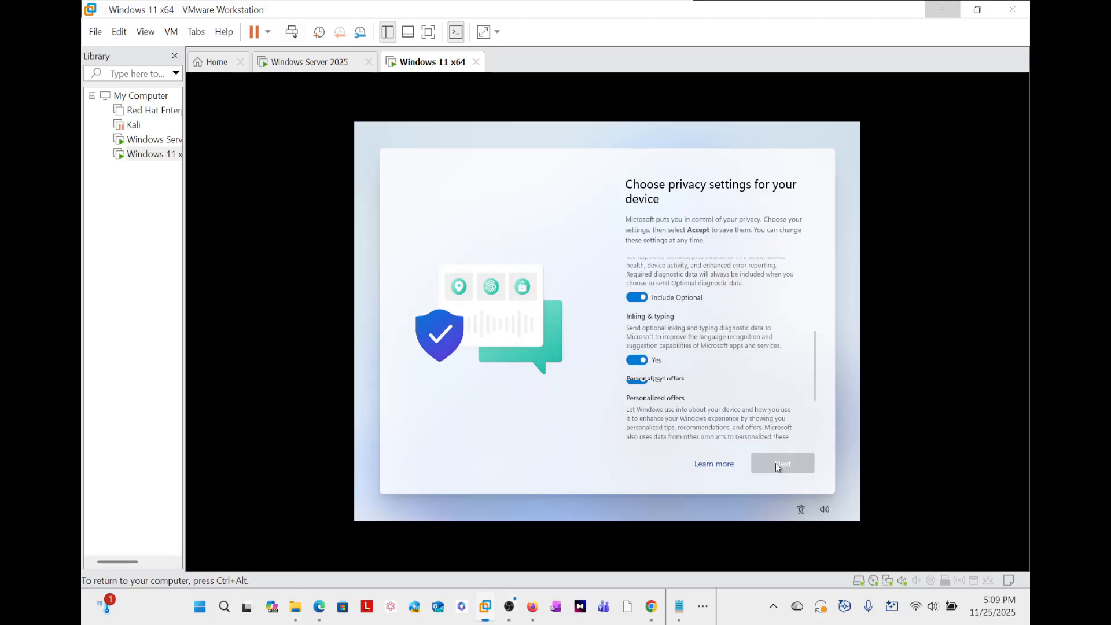
left_click(778, 467)
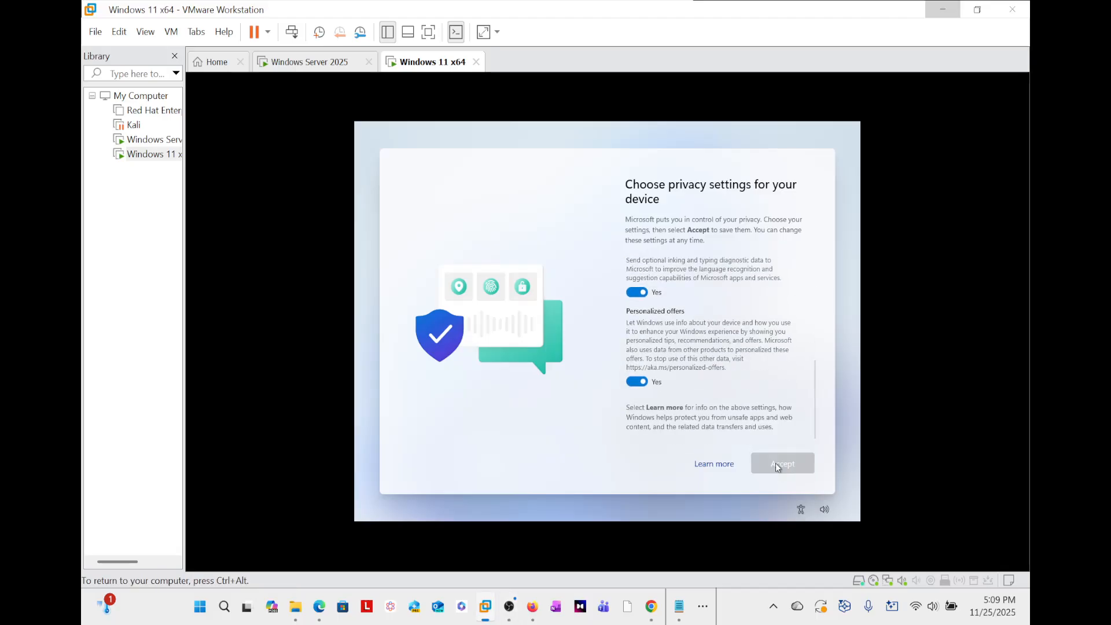
left_click(778, 463)
key("ctrl+alt")
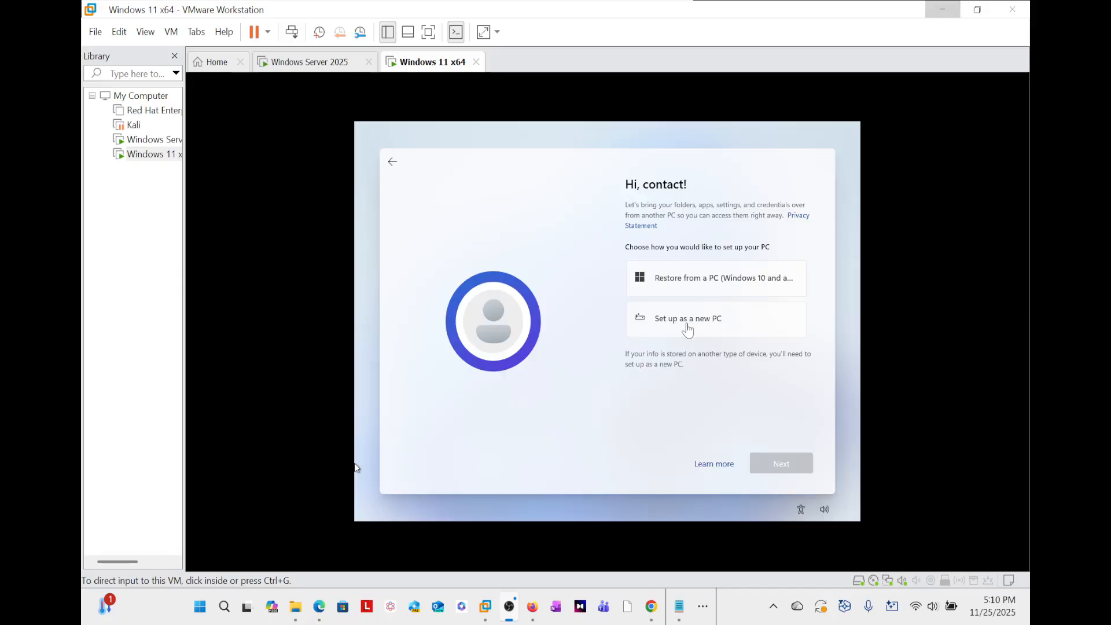
Step: Choose 'Set up as a new PC' instead of restoring, and continue
left_click(731, 323)
left_click(700, 325)
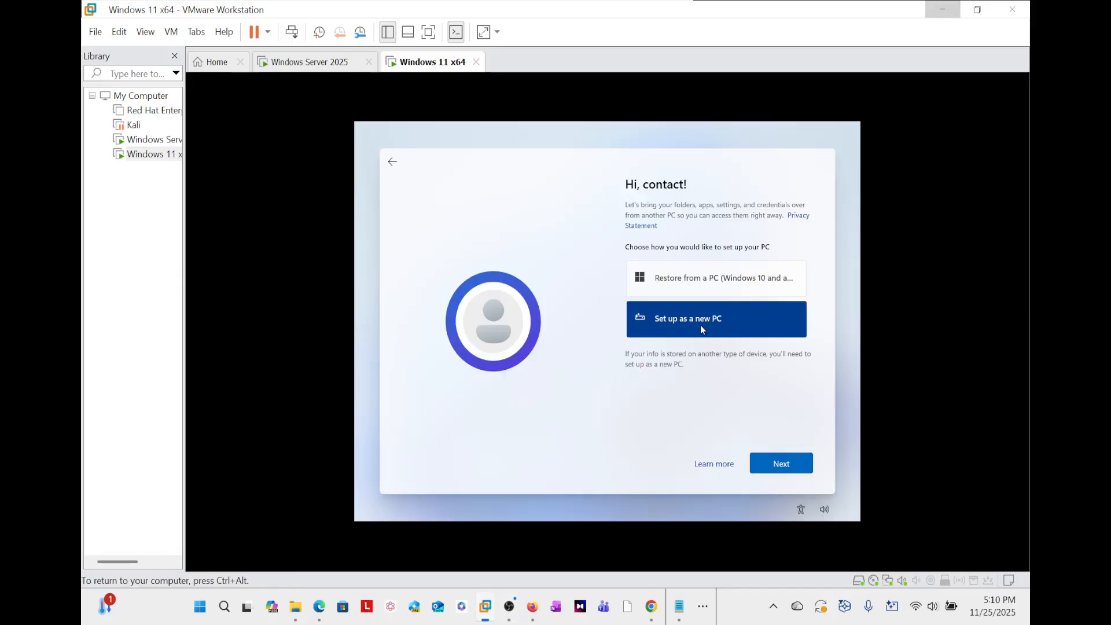
left_click(791, 463)
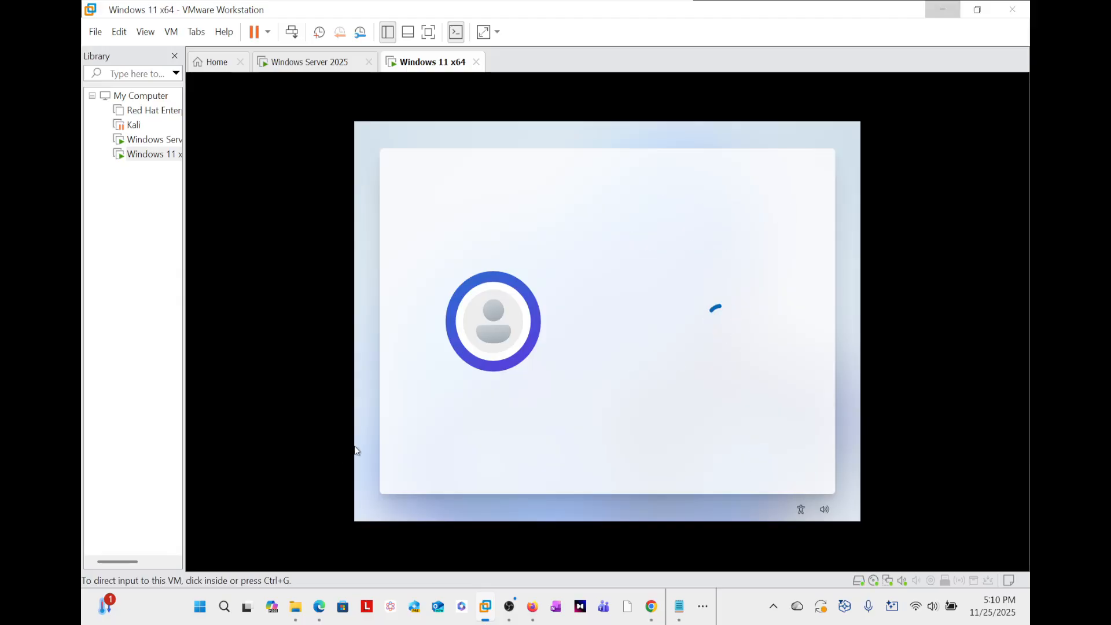
left_click(367, 484)
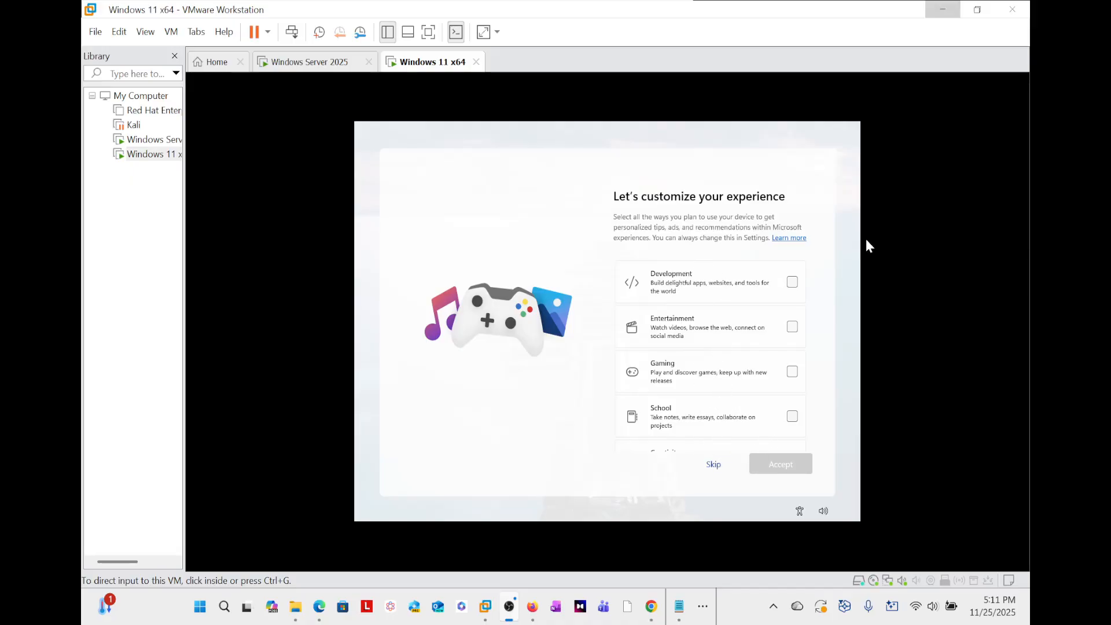
Step: Skip choosing how the device will be used
left_click(813, 280)
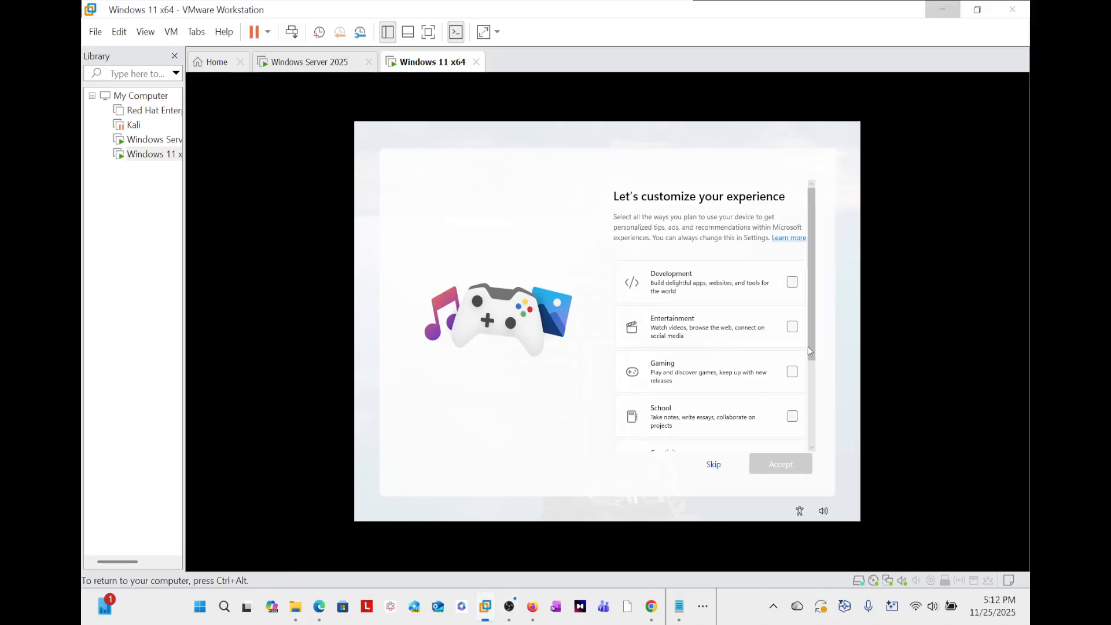
left_click_drag(810, 351, 815, 454)
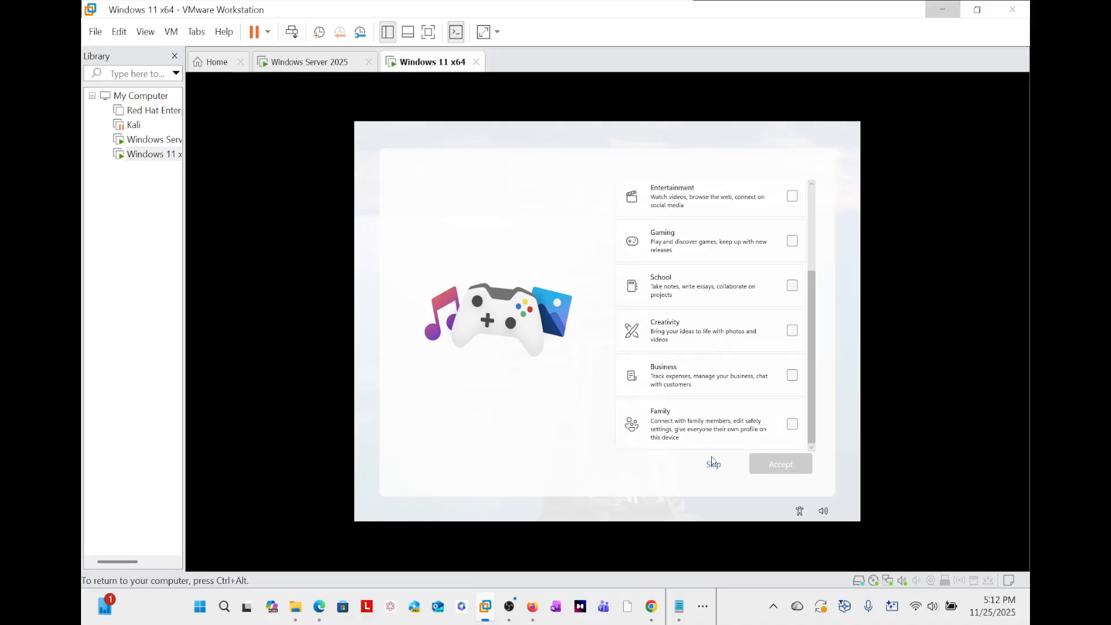
left_click(716, 470)
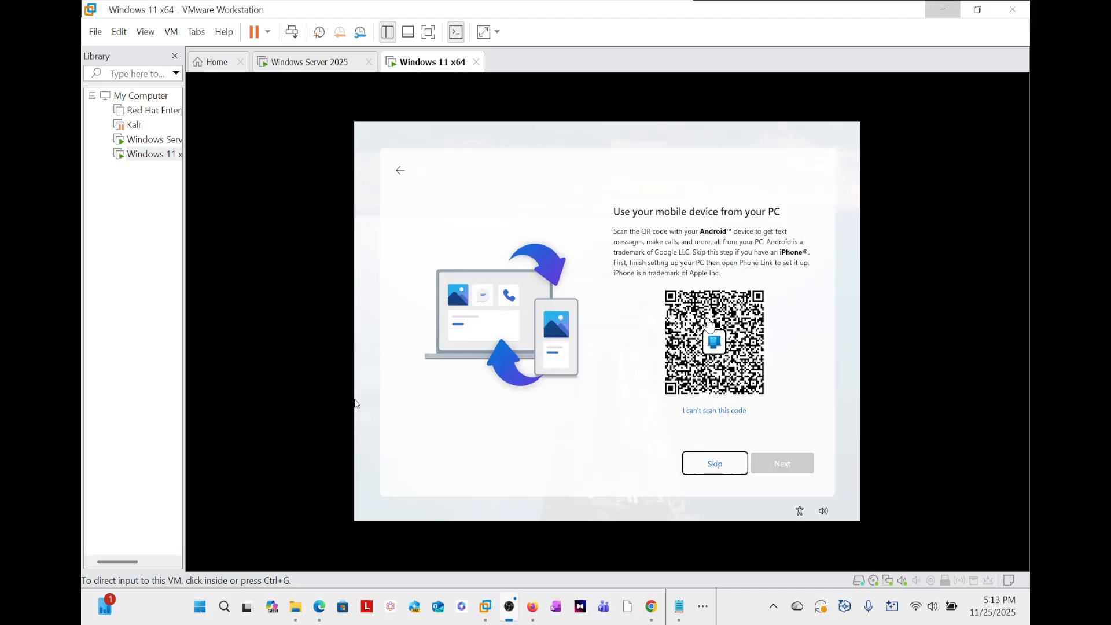
Step: Skip linking a mobile phone to the PC
left_click(716, 466)
left_click(715, 465)
key("ctrl+alt")
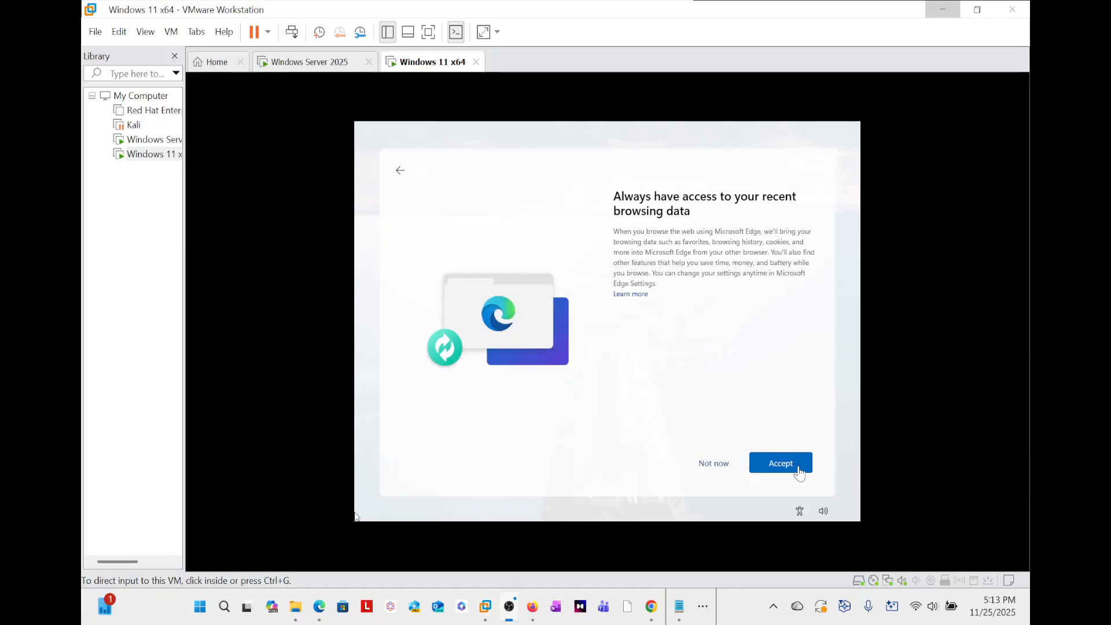
Step: Accept Edge browsing-data sync and decline the Microsoft 365 Personal trial
left_click(781, 463)
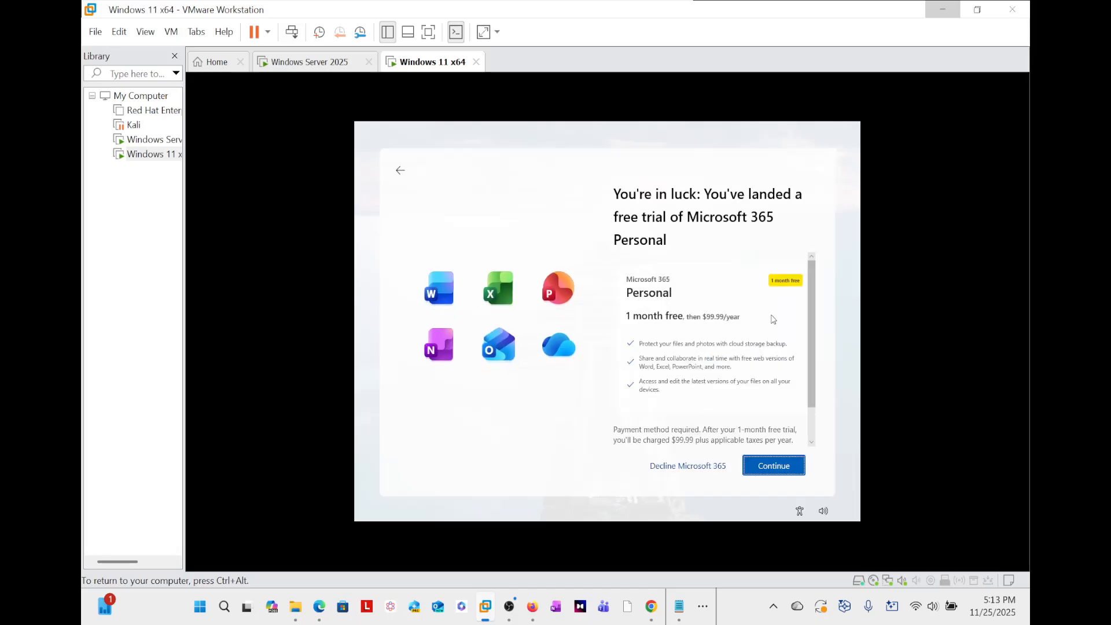
scroll(756, 405, "down", 1)
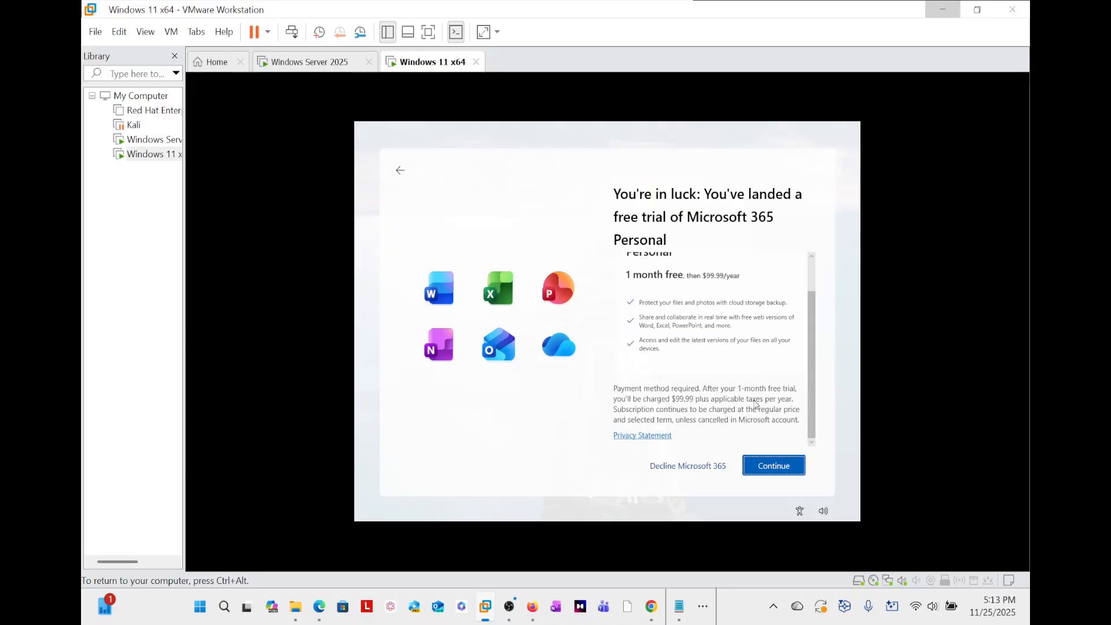
scroll(756, 405, "up", 1)
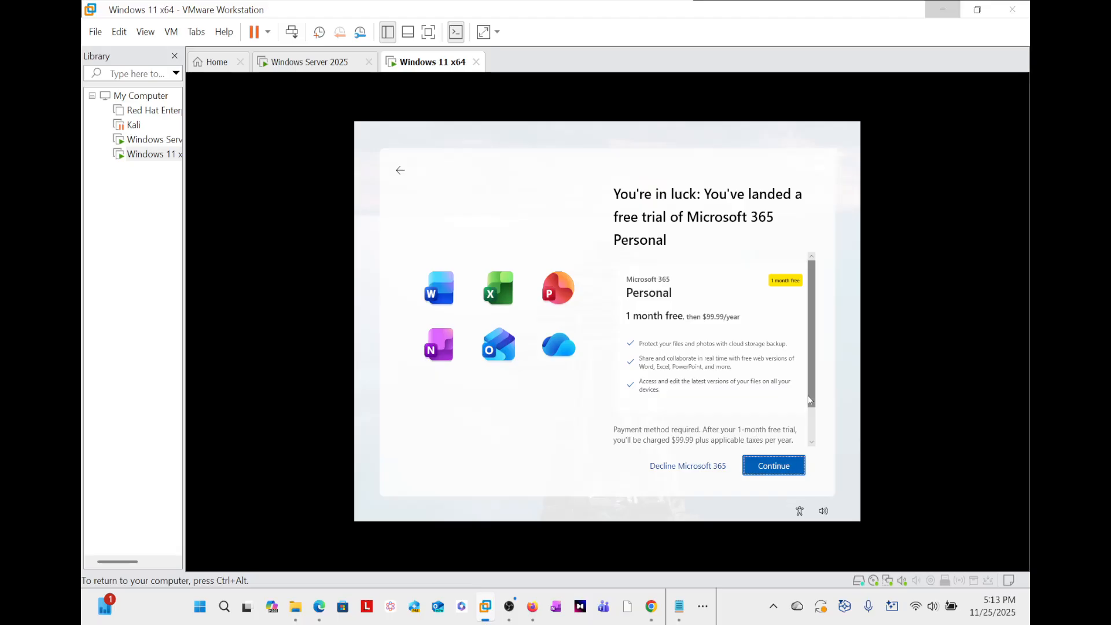
scroll(810, 395, "down", 2)
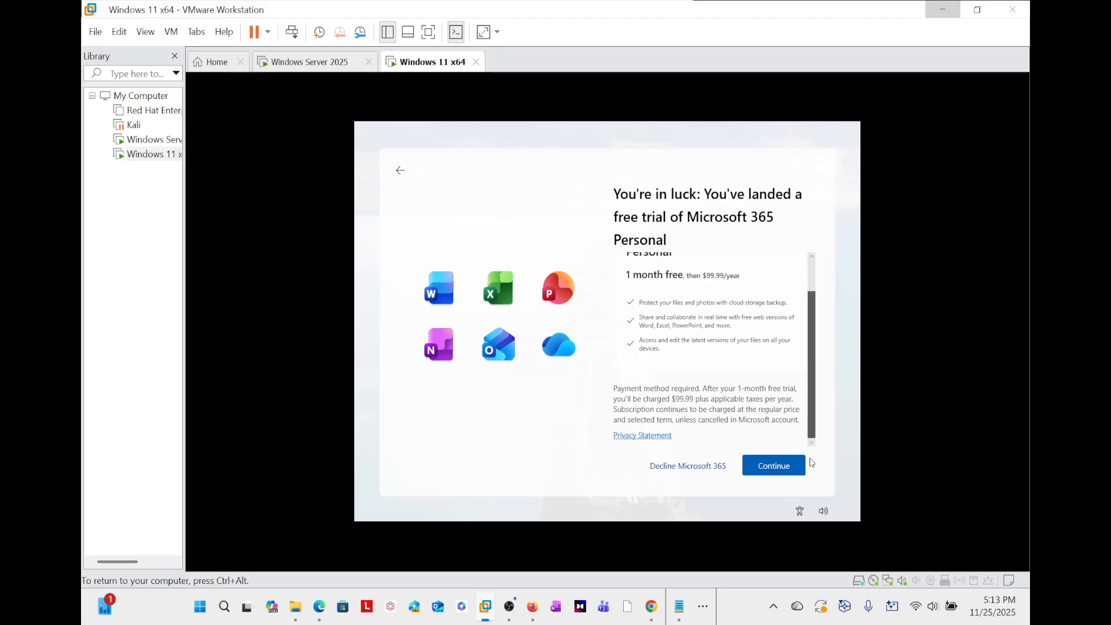
left_click(689, 466)
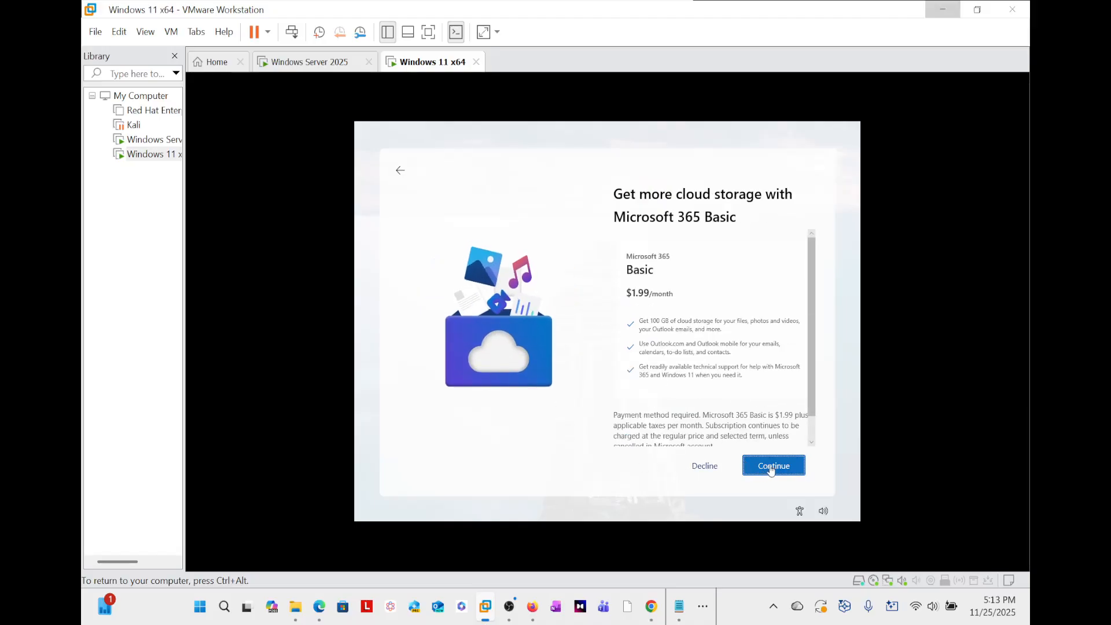
Step: Pass over the Microsoft 365 Basic offer
scroll(718, 338, "down", 1)
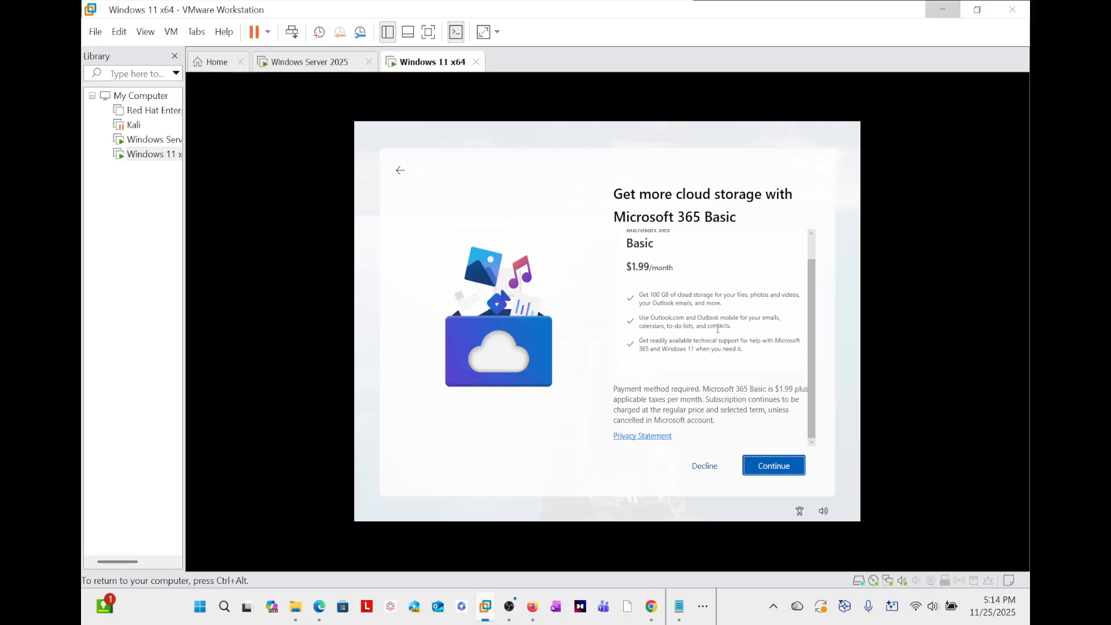
scroll(716, 338, "up", 1)
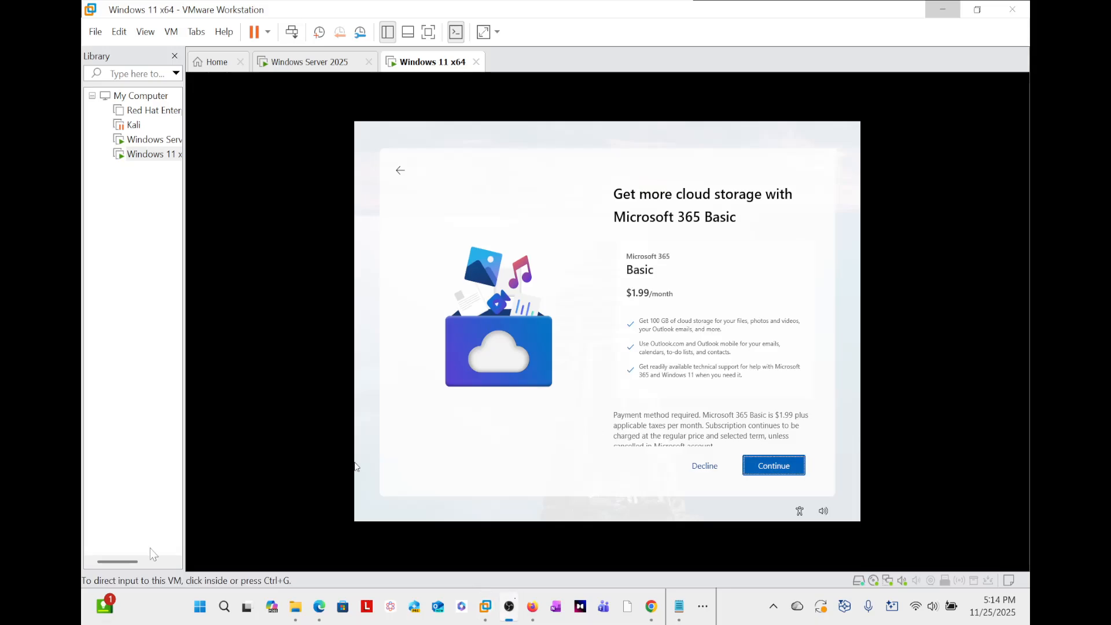
left_click(705, 467)
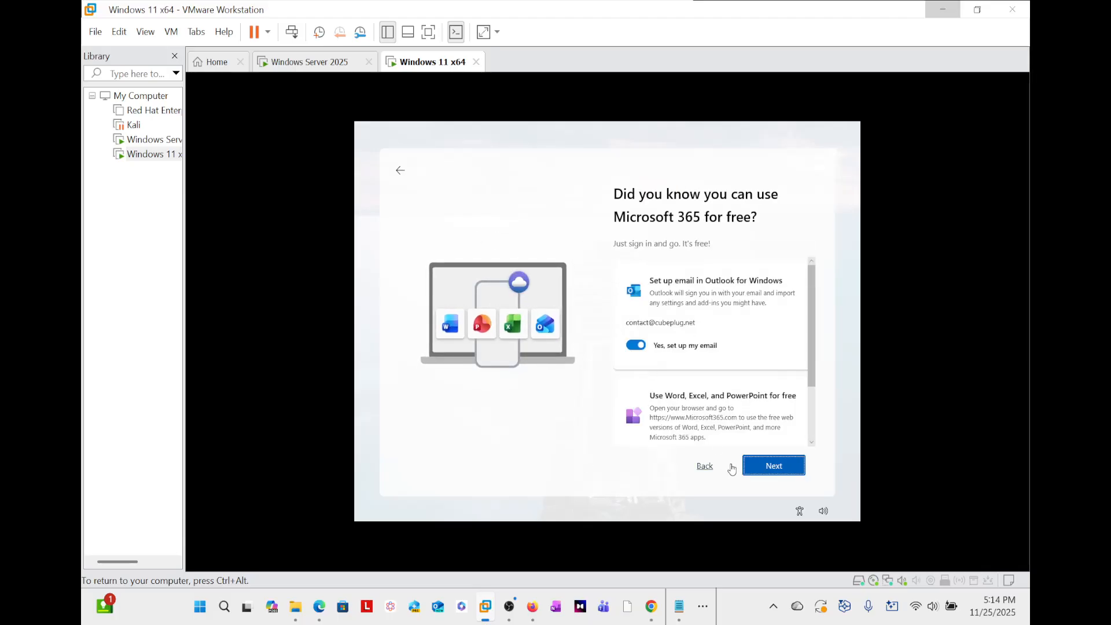
Step: Turn off Outlook email setup and skip the free Microsoft 365 offers
left_click(634, 346)
left_click(776, 469)
left_click(788, 467)
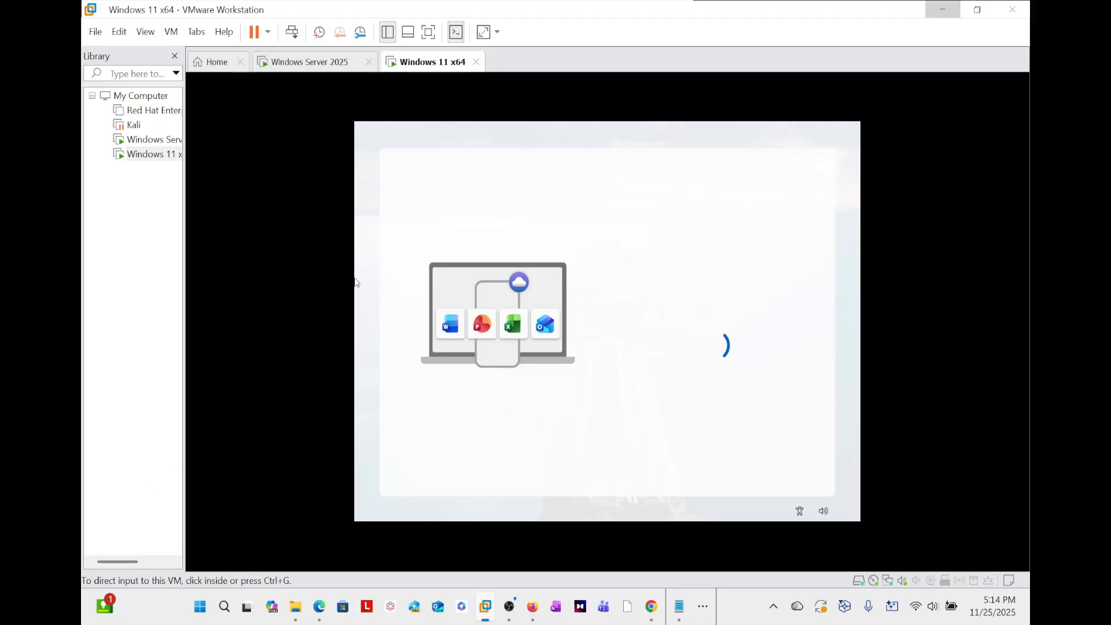
Step: Decline the Game Pass offer and release input to the host while the desktop loads
left_click(702, 454)
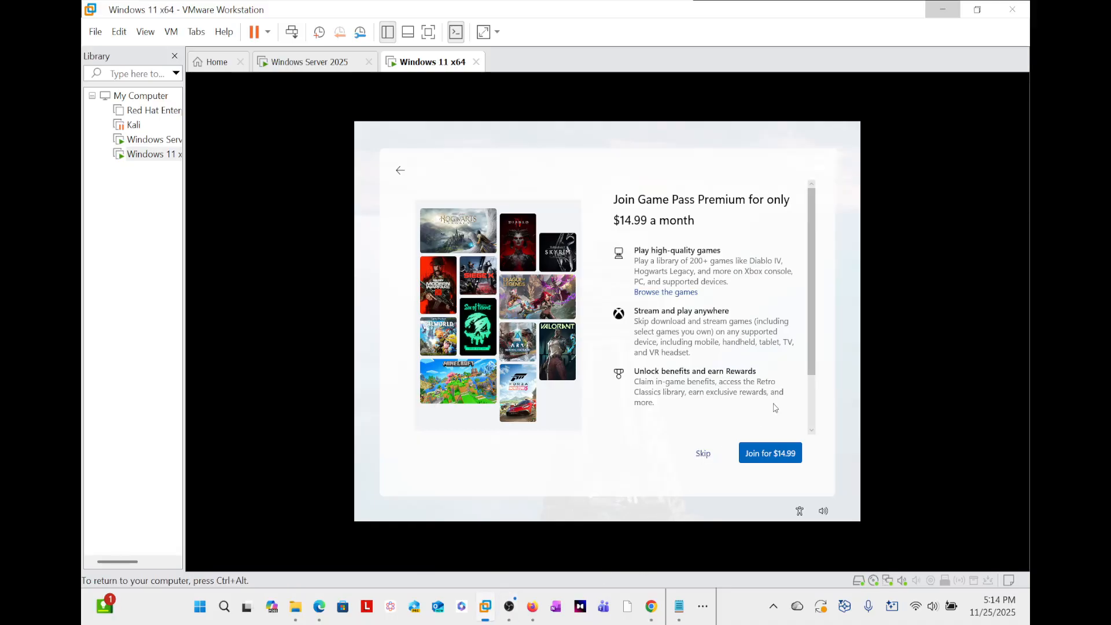
left_click(812, 420)
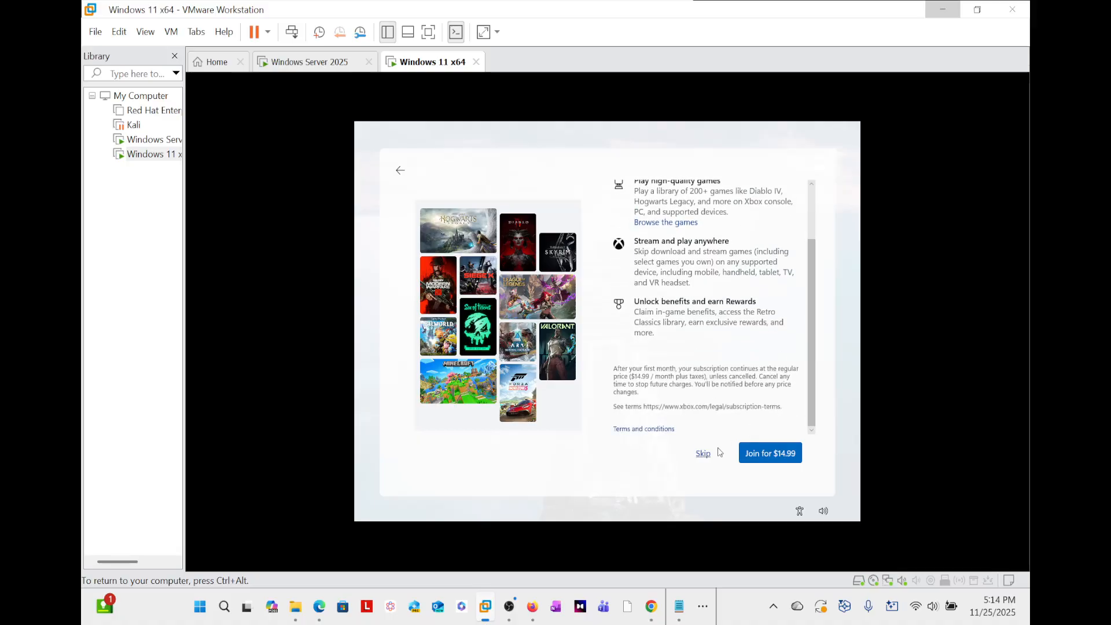
left_click(704, 455)
key("ctrl+alt")
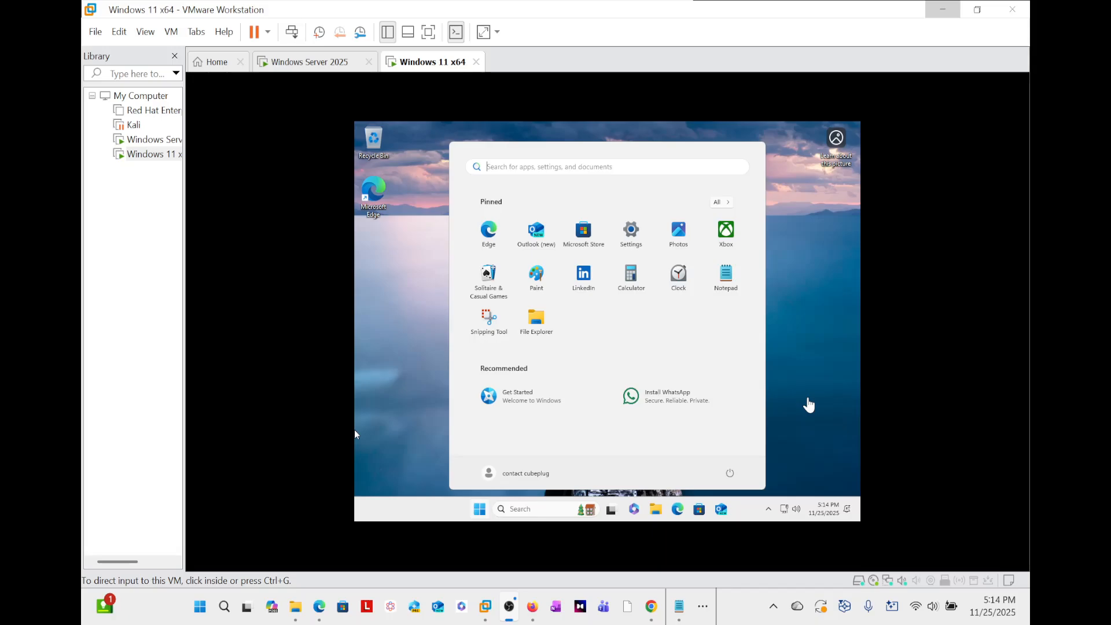
Step: Open the guest's Start menu, check the power options, then close Start again
left_click(354, 430)
left_click(801, 353)
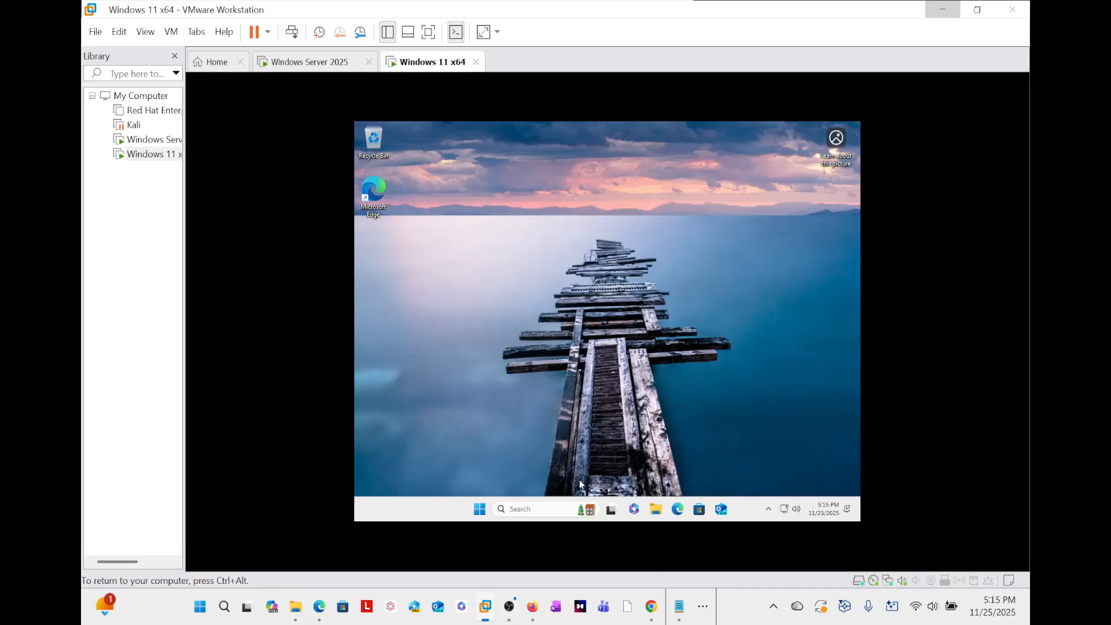
left_click(480, 510)
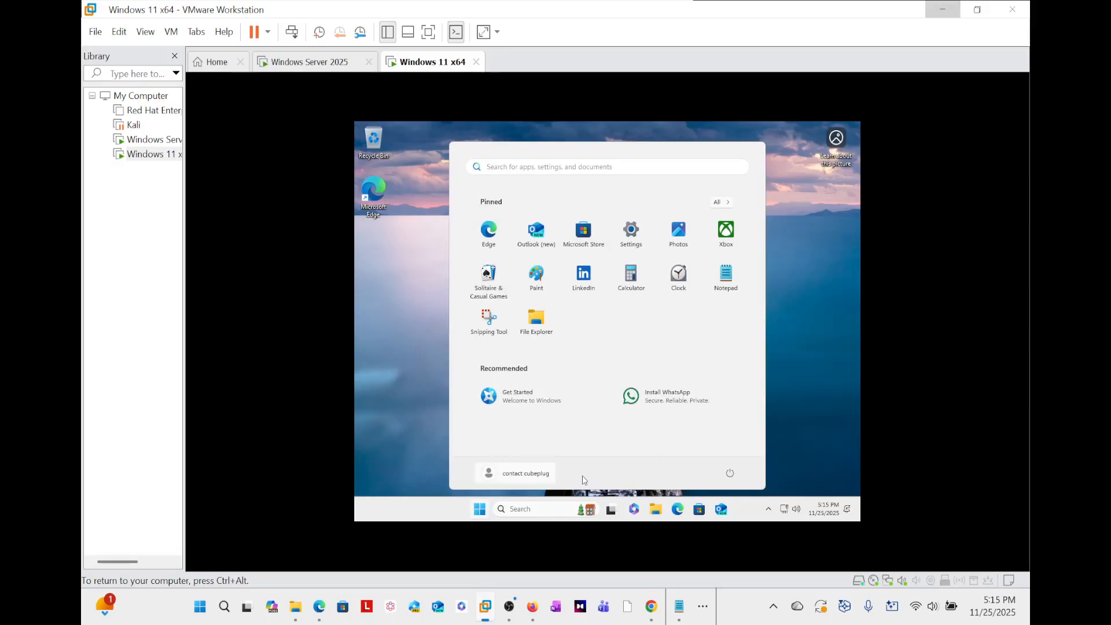
left_click(729, 475)
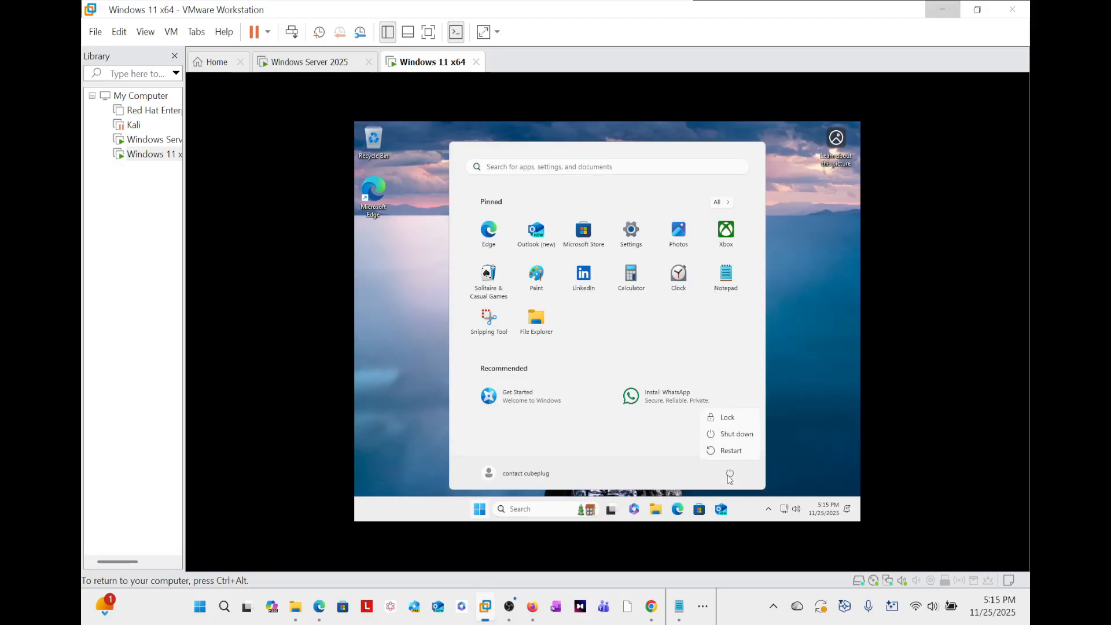
left_click(818, 354)
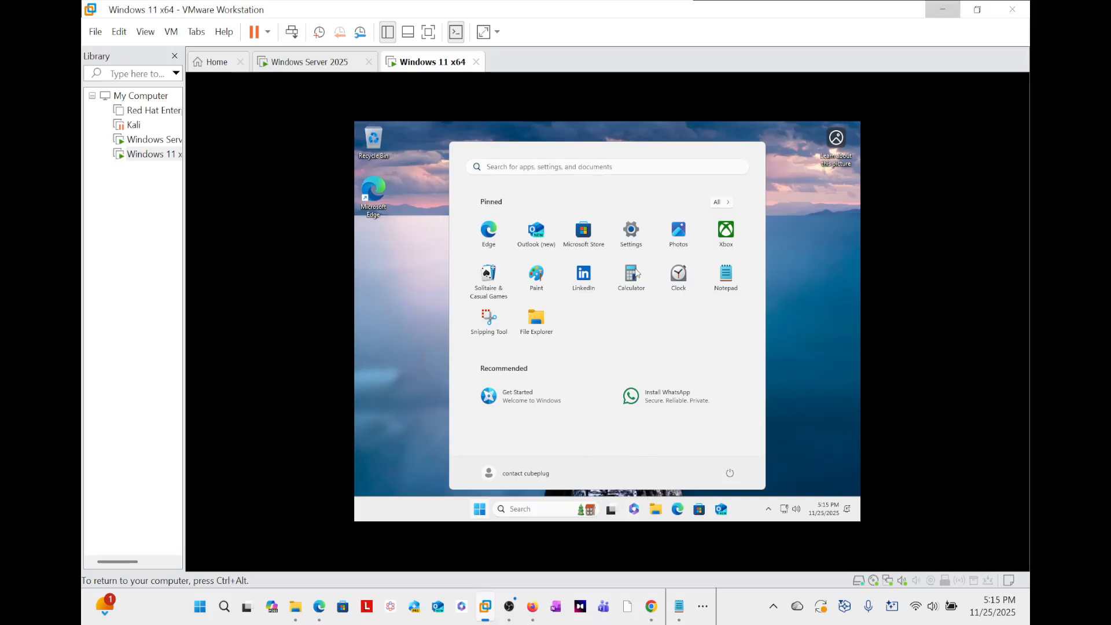
left_click(384, 258)
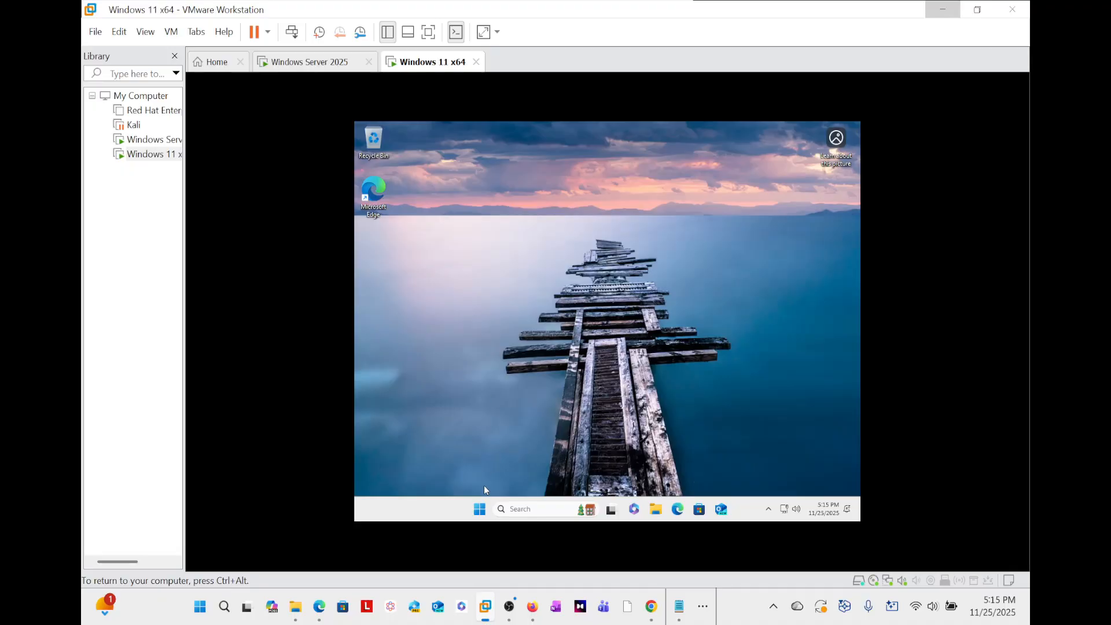
Step: Search Start for 'settings' and launch the Settings app
left_click(479, 512)
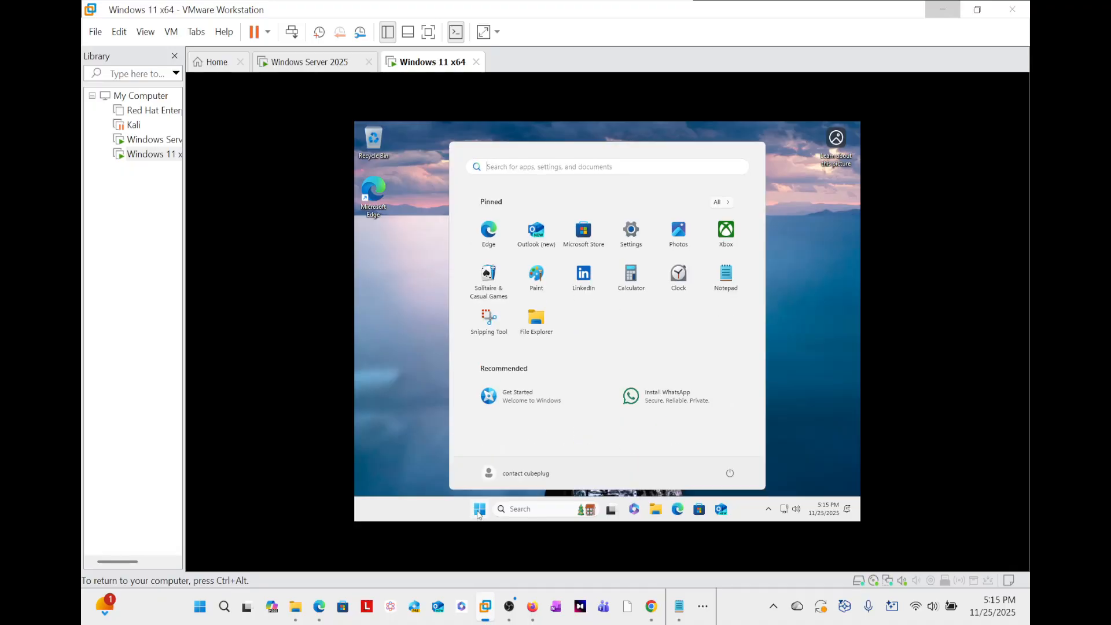
type("setting")
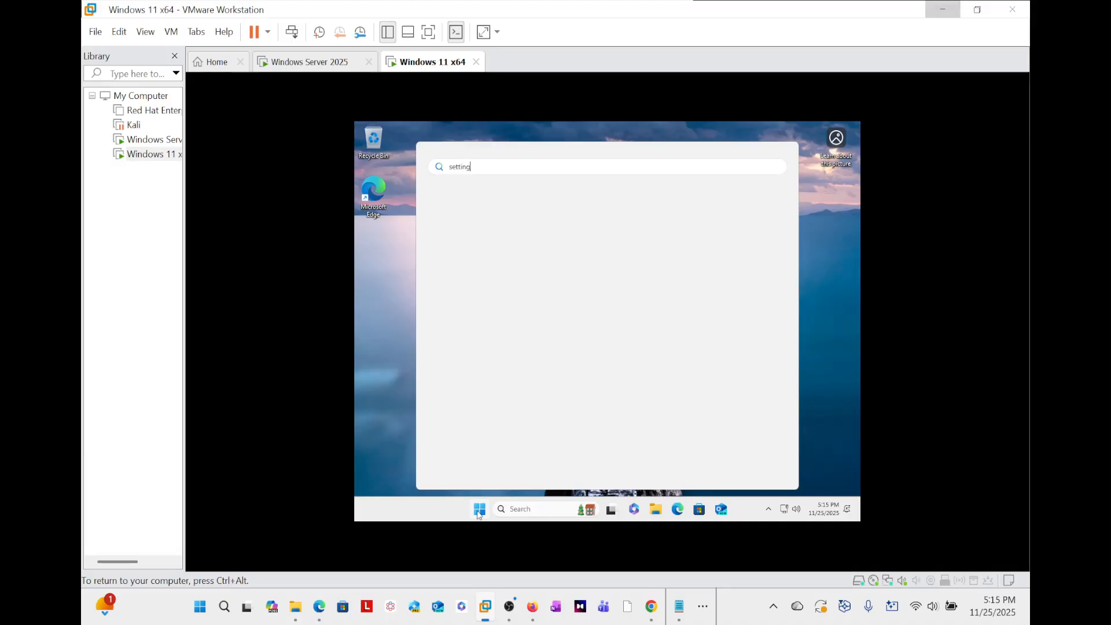
type("s")
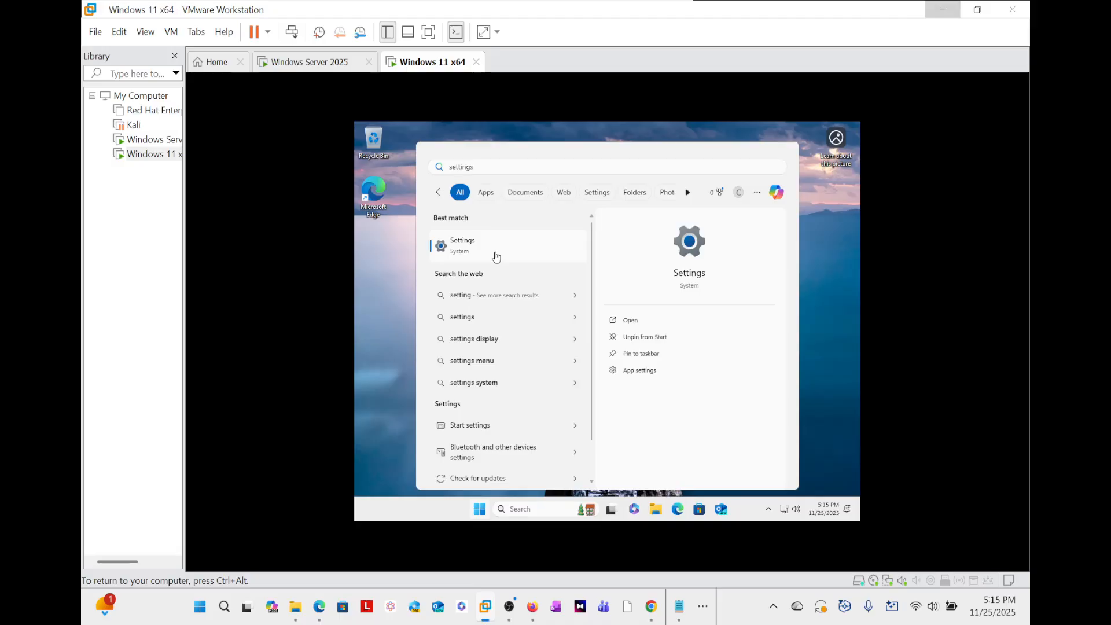
left_click(452, 237)
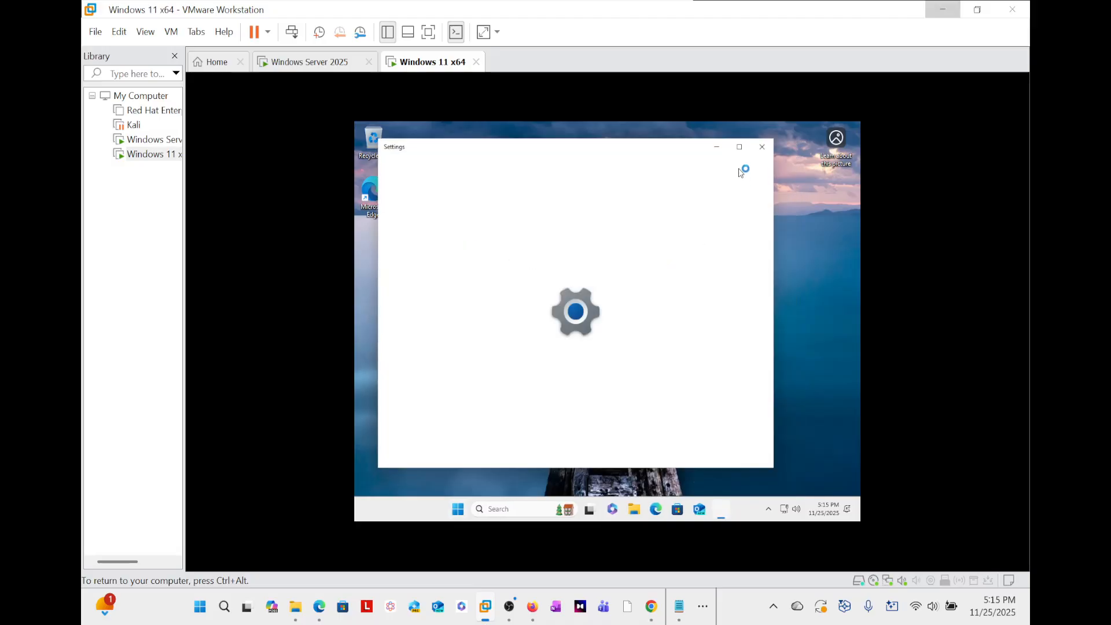
Step: Maximize Settings and open System > About, showing 64 GB storage and 4.00 GB RAM
left_click(741, 147)
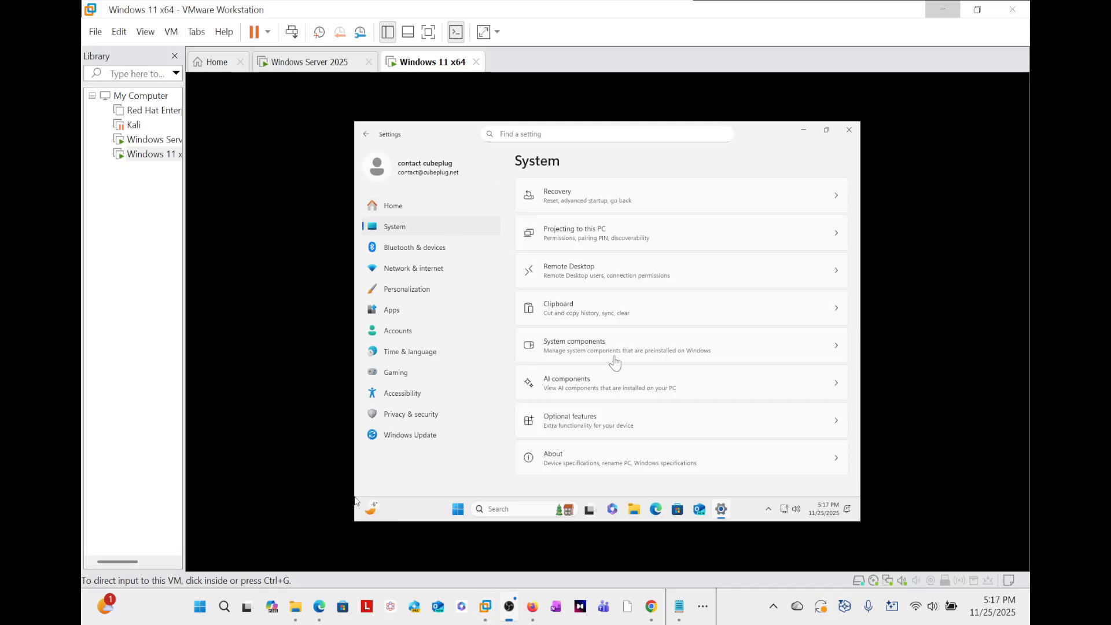
left_click(397, 227)
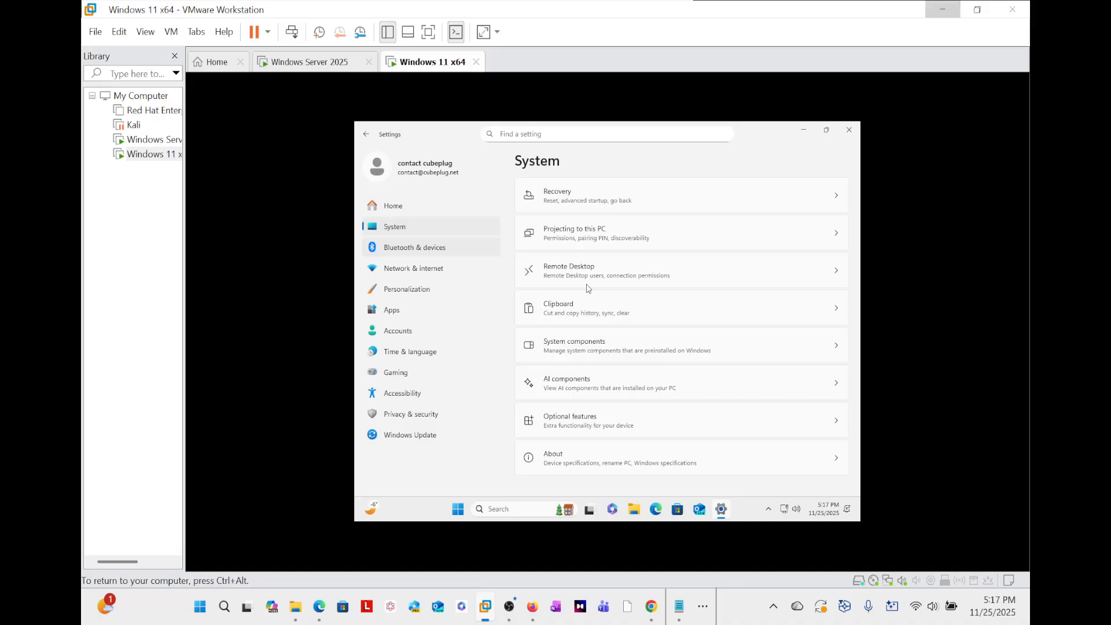
left_click(600, 466)
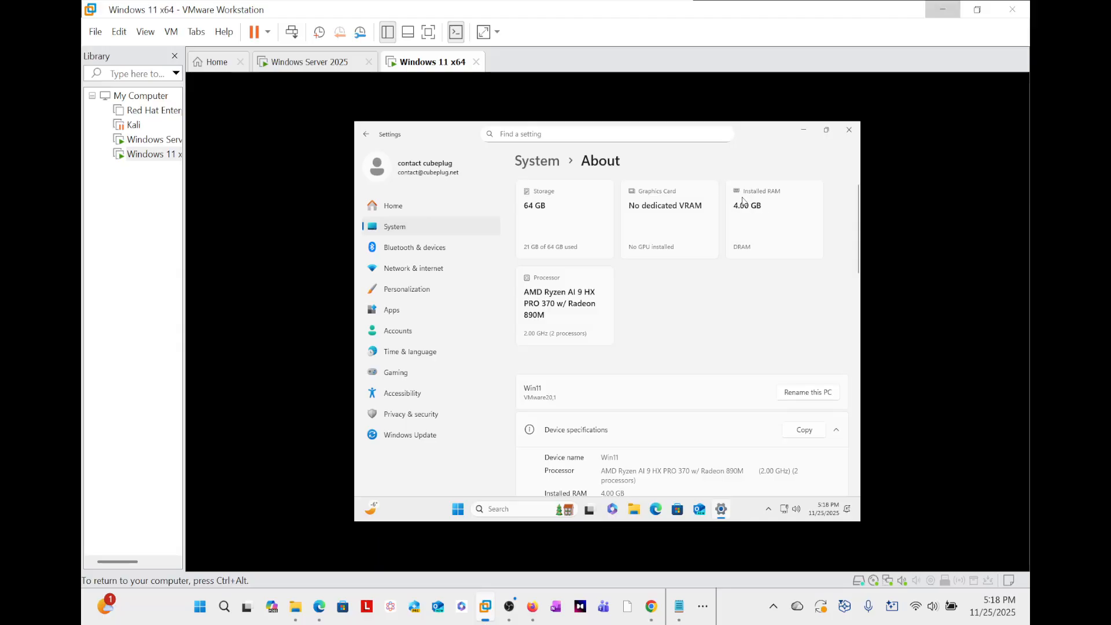
Step: Scroll the About page to confirm 4.00 GB RAM, Windows 11 Pro, version 25H2, build 26200.7171
scroll(670, 314, "down", 3)
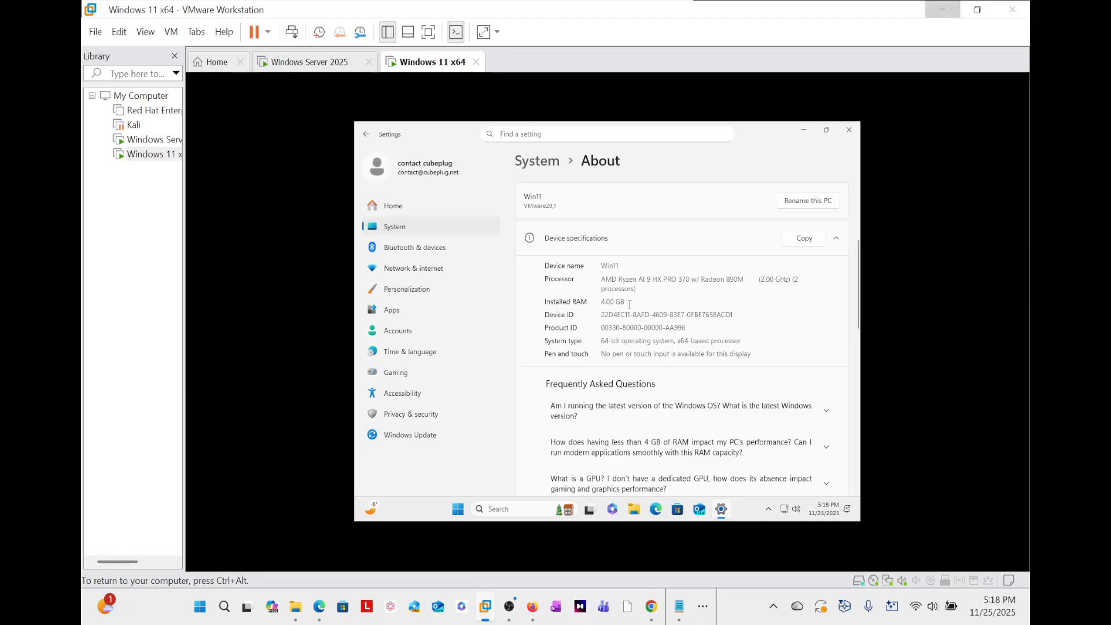
left_click_drag(625, 266, 599, 267)
scroll(678, 377, "down", 1)
scroll(679, 378, "up", 2)
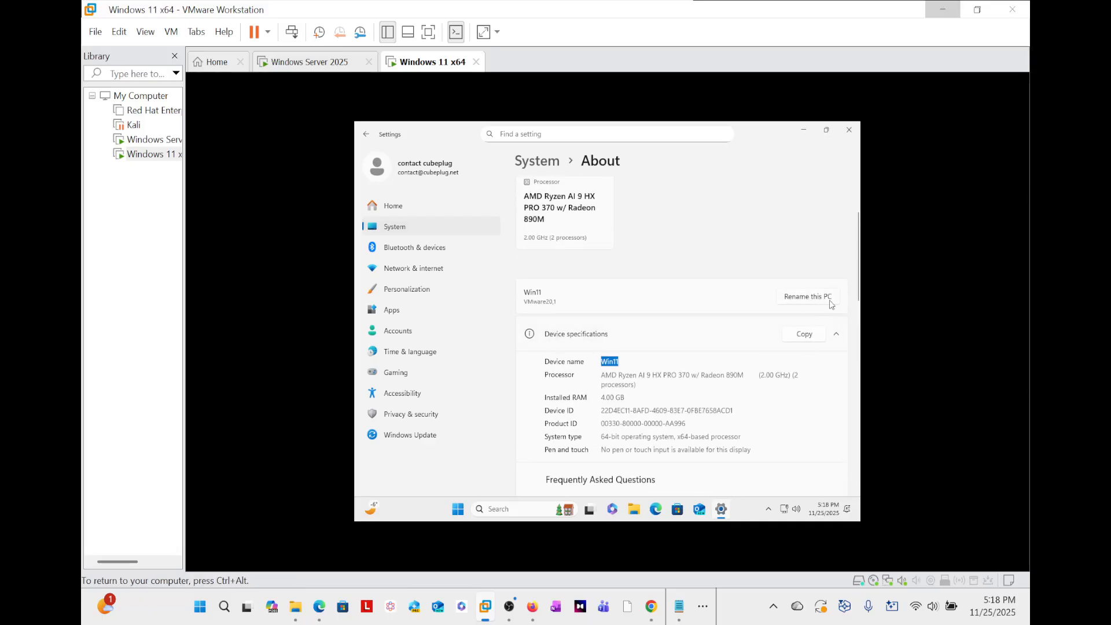
scroll(726, 359, "down", 3)
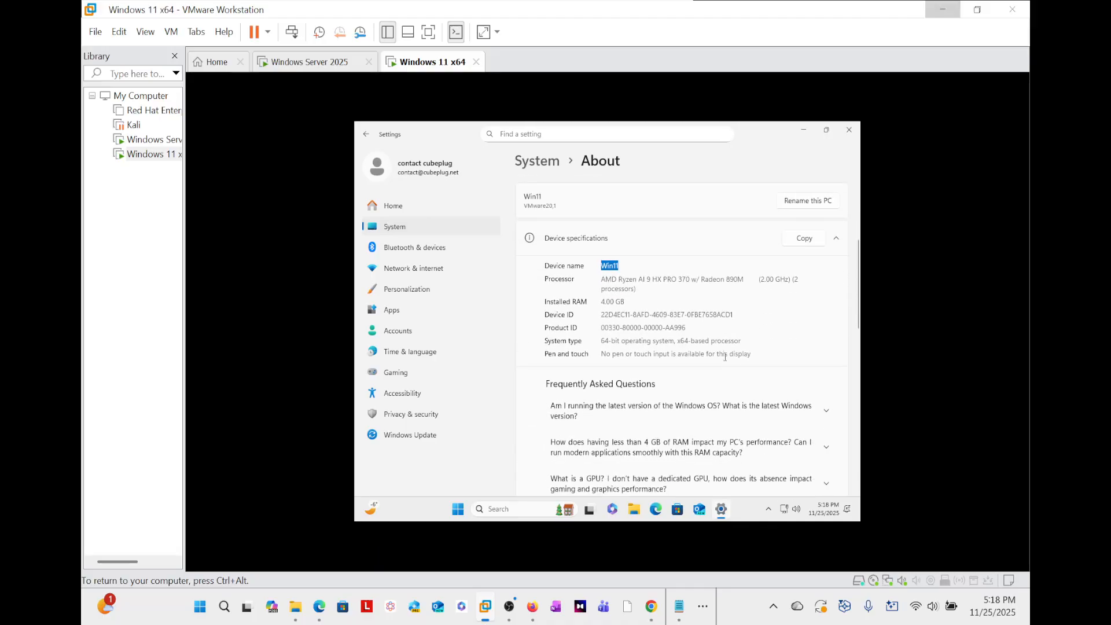
scroll(726, 359, "down", 3)
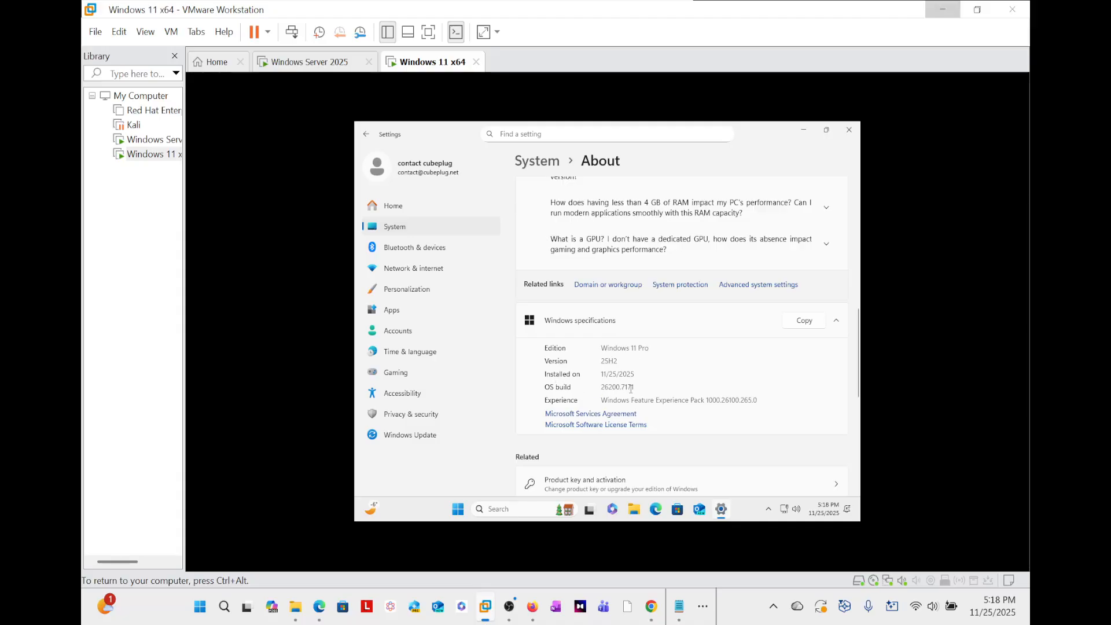
scroll(703, 385, "down", 2)
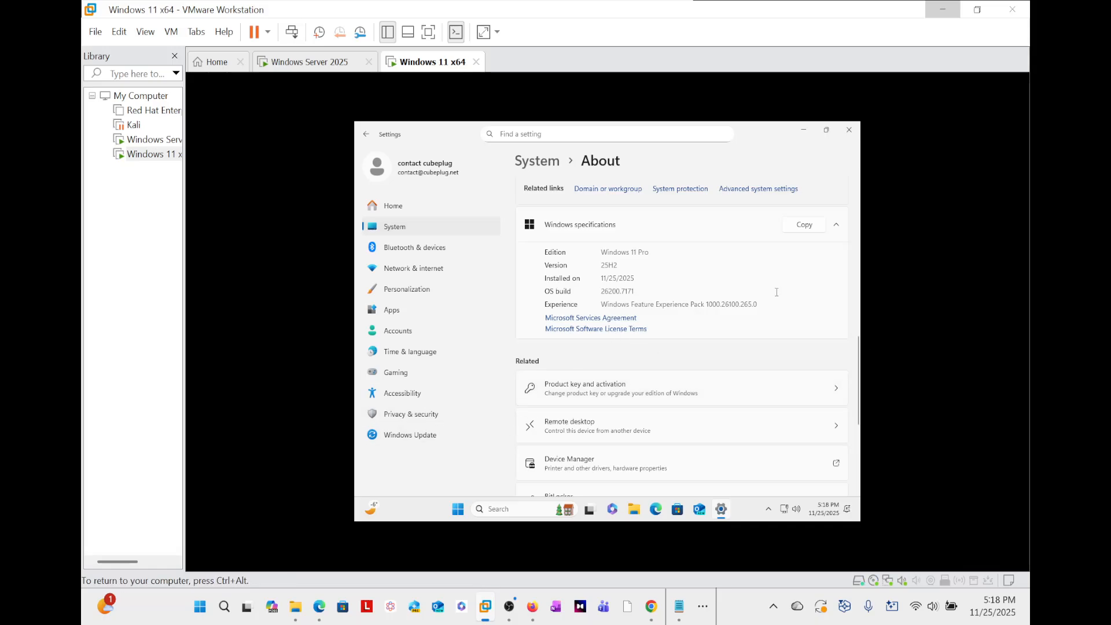
scroll(758, 337, "down", 3)
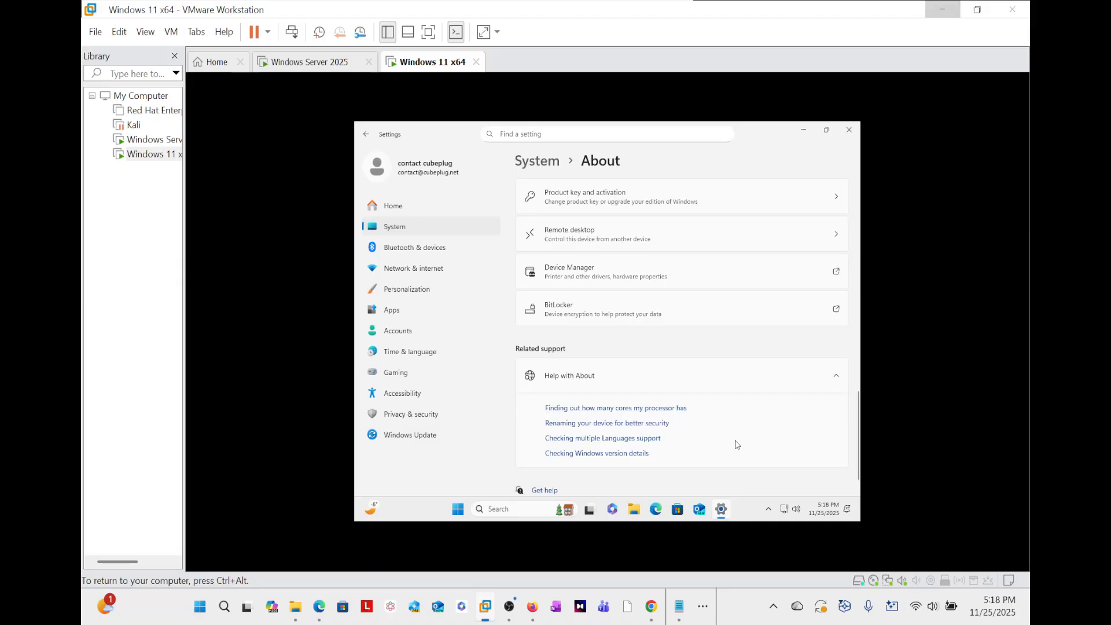
scroll(682, 334, "up", 3)
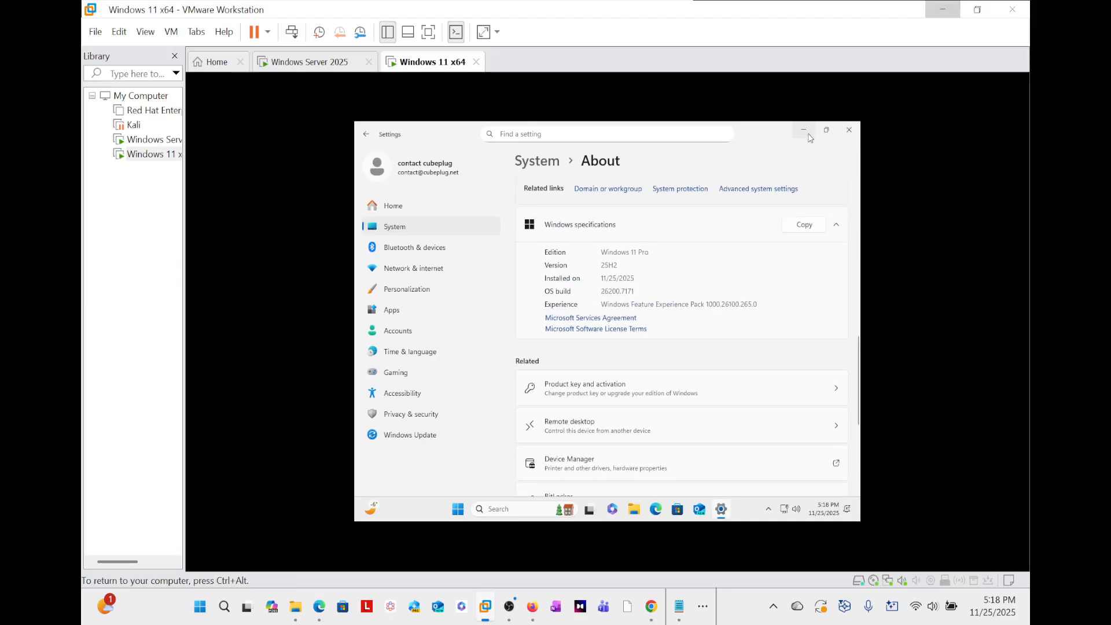
scroll(674, 321, "up", 1)
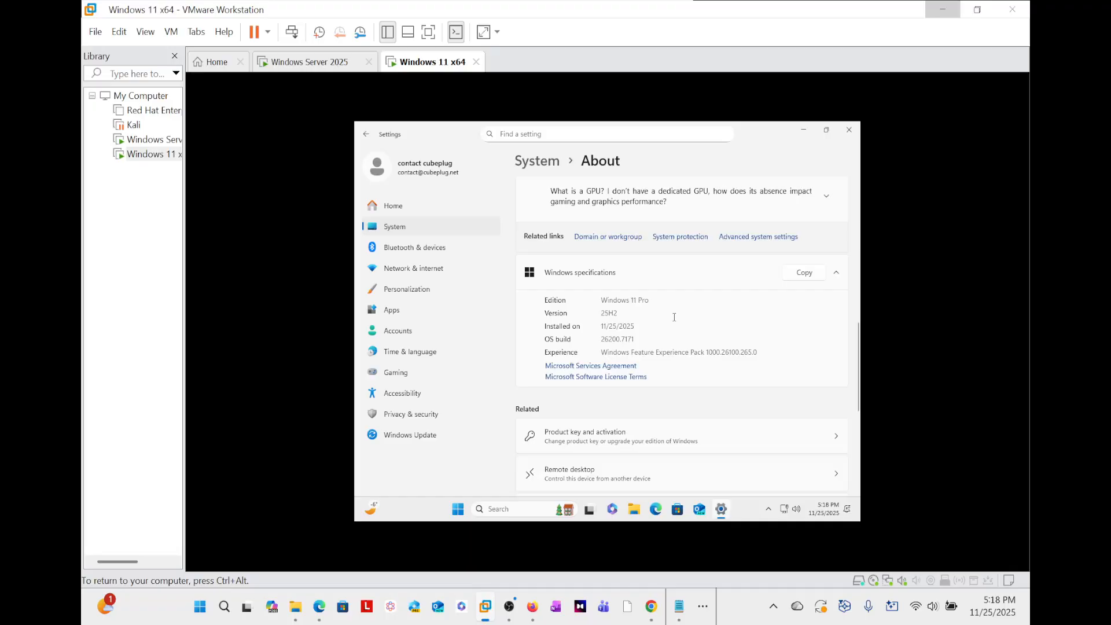